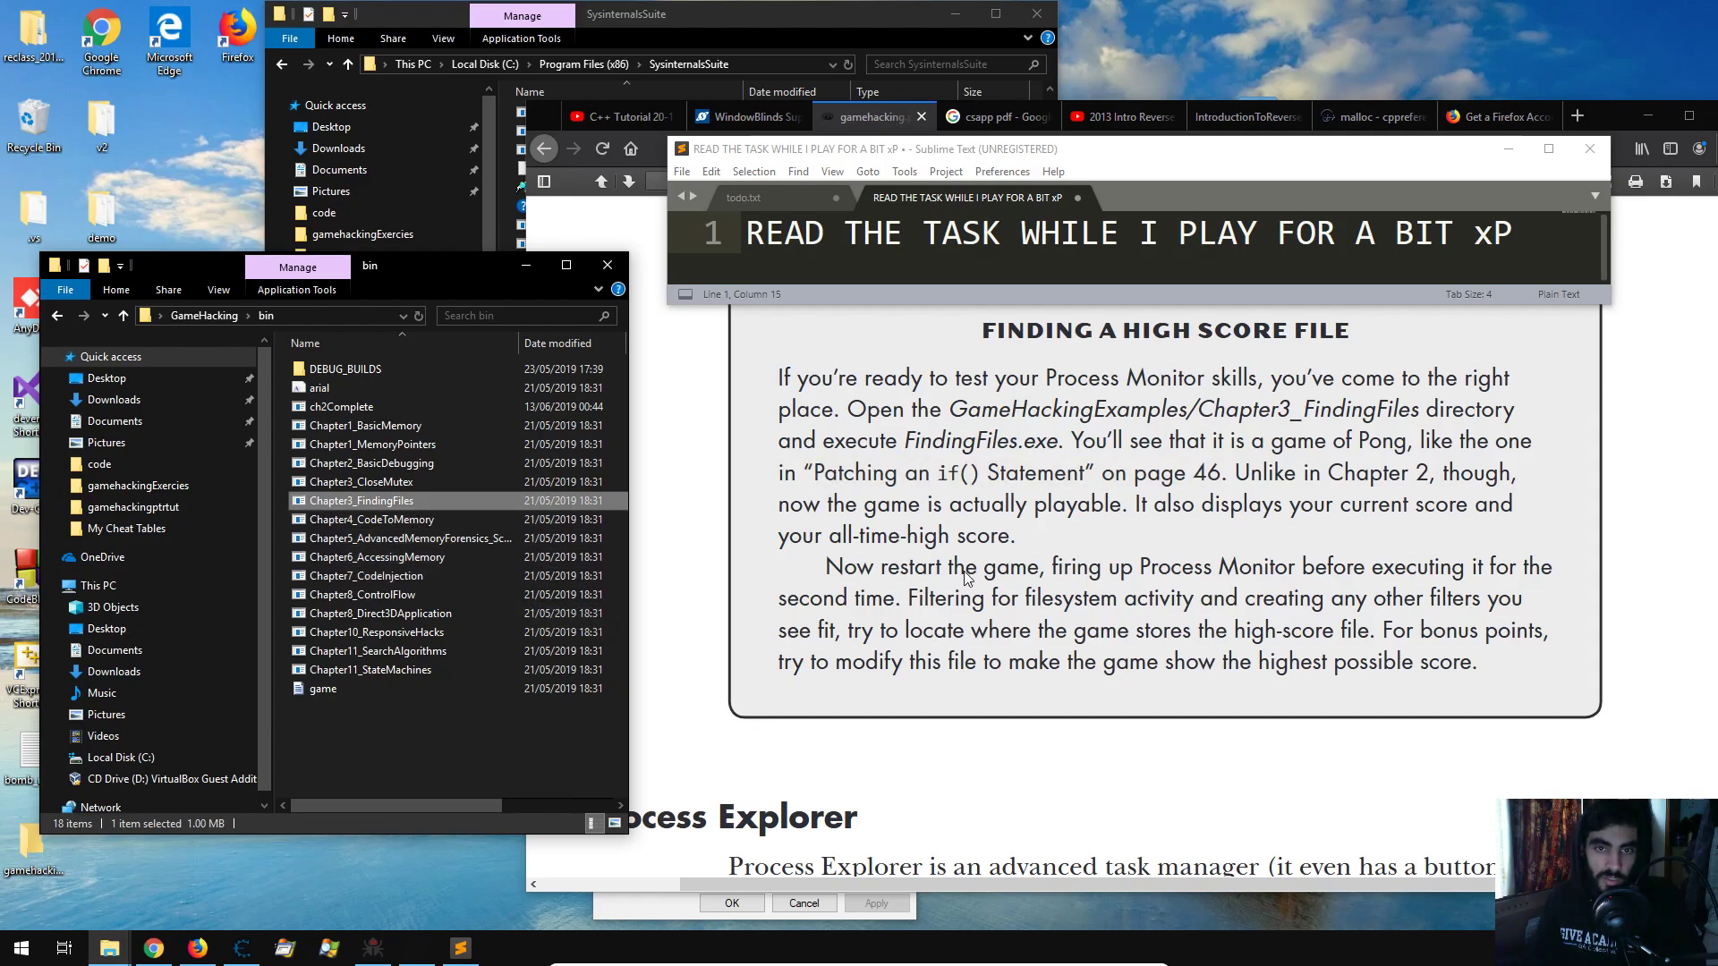
# Launch the Chapter3_FindingFiles game past the security warning and move its window left.
pyautogui.doubleClick(410, 501)
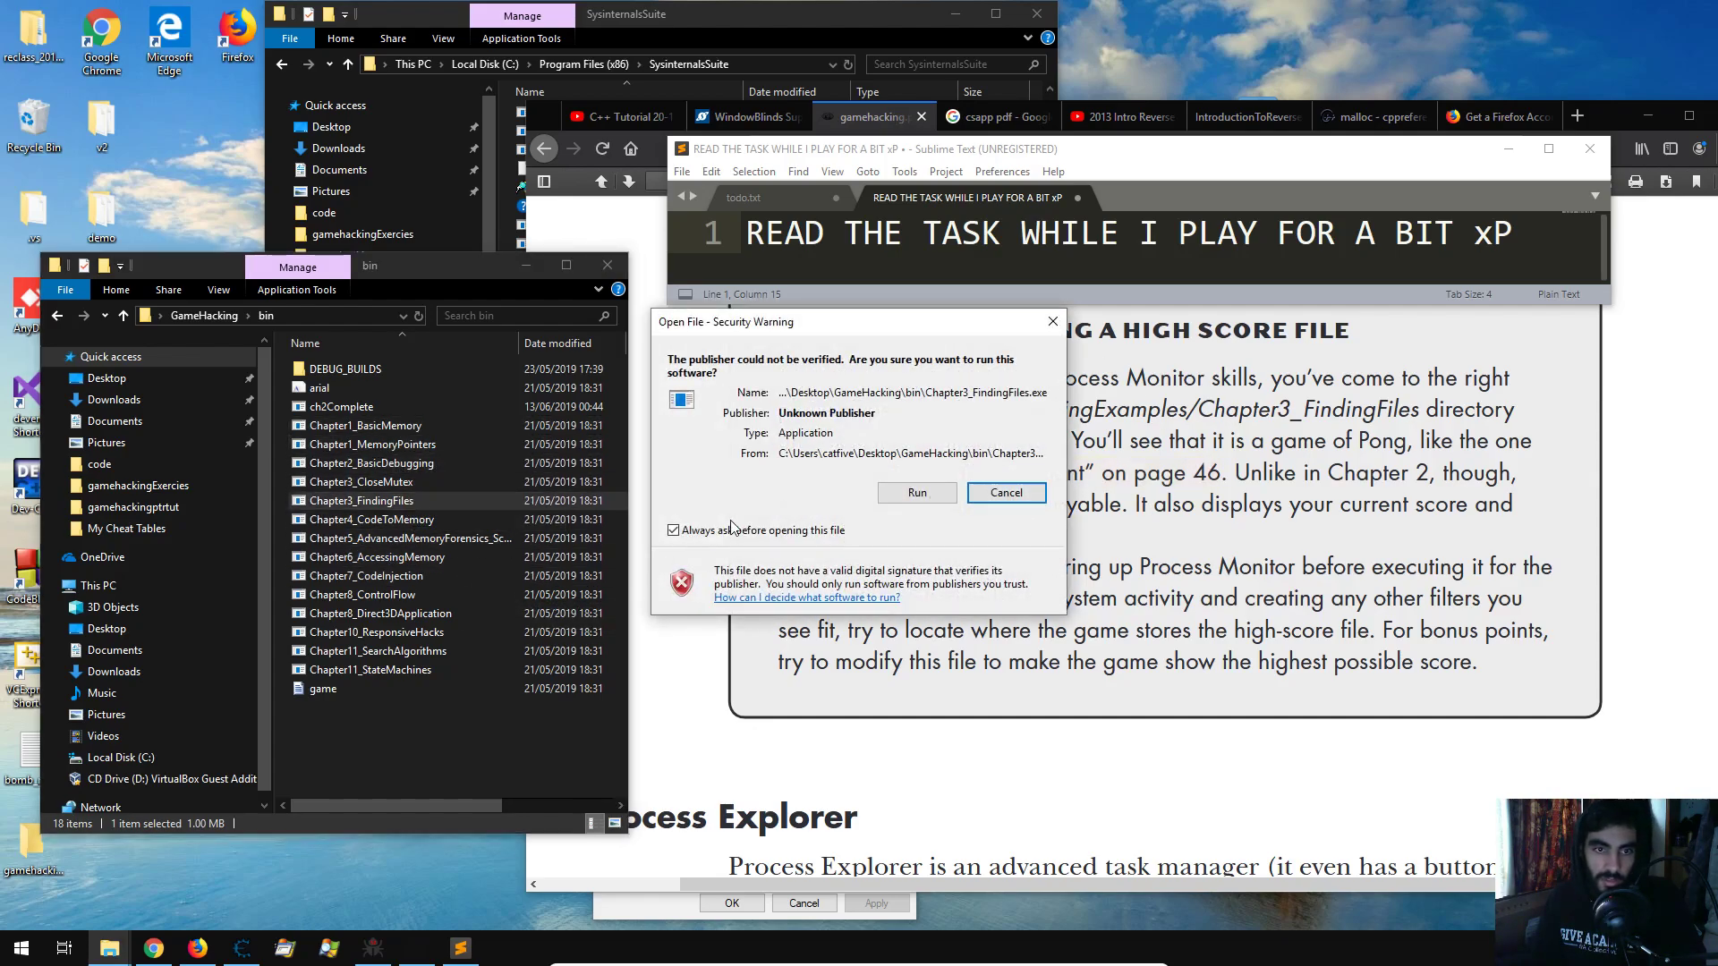
pyautogui.click(917, 493)
pyautogui.moveTo(918, 251); pyautogui.dragTo(419, 343)
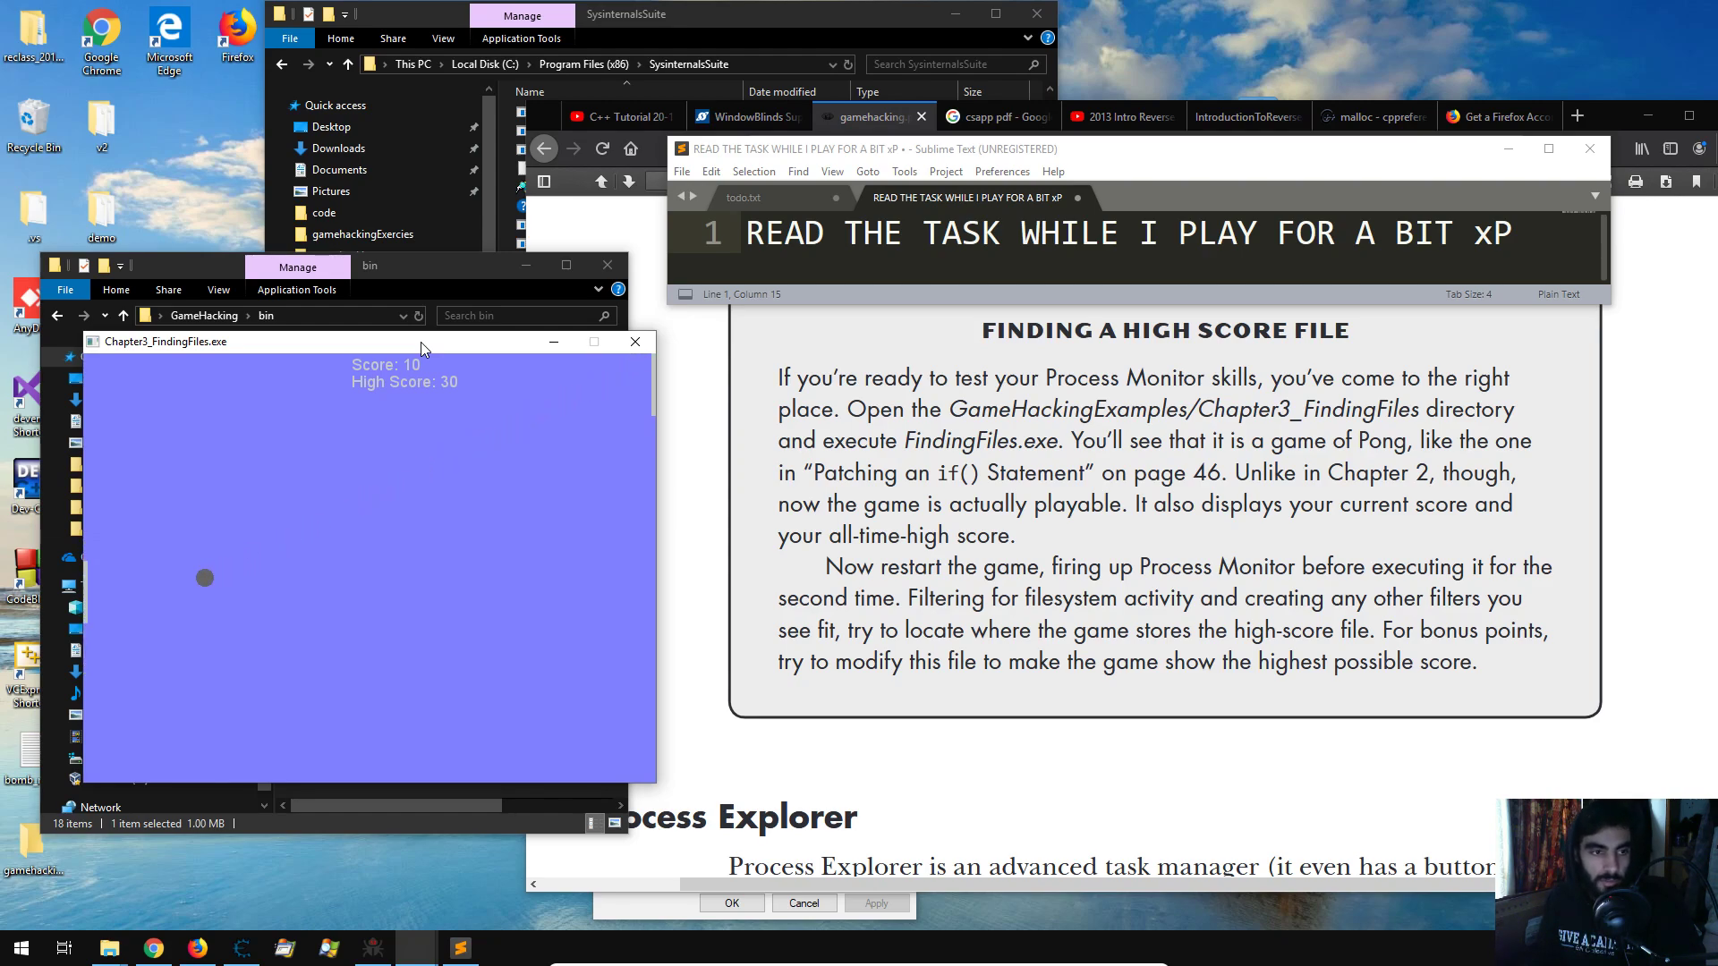
# Play Pong with the arrow keys until Game over at high score 100, then dismiss the reminder note.
pyautogui.press('Down')
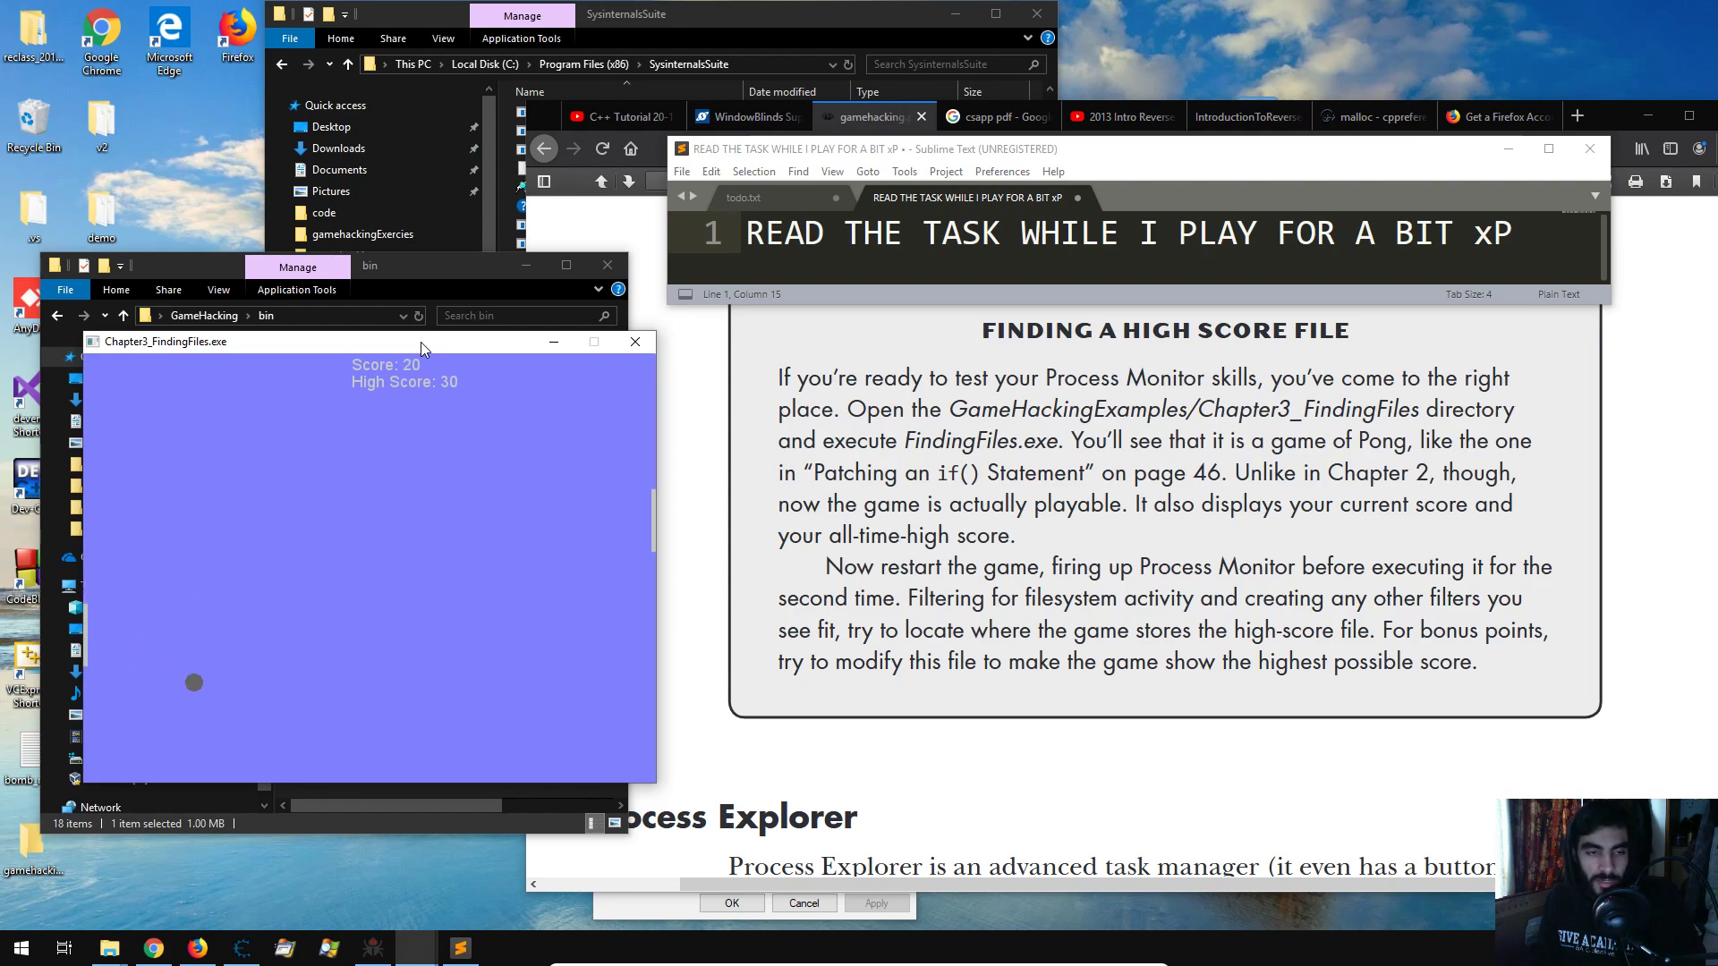
pyautogui.press('Down')
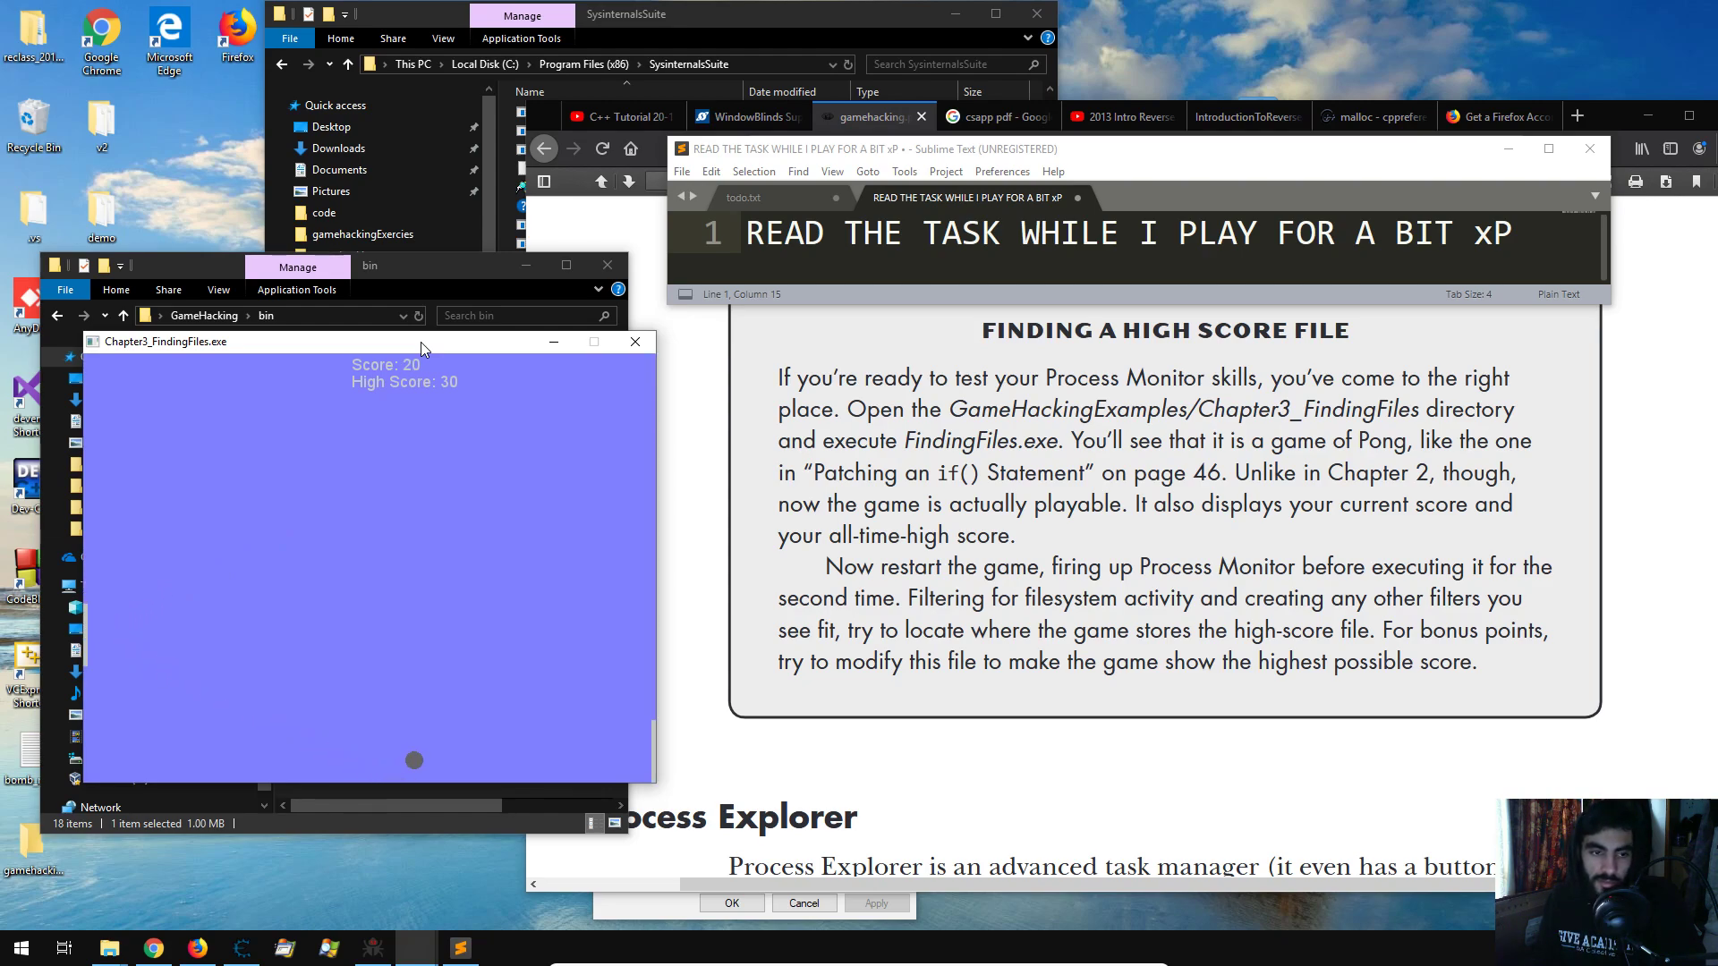
pyautogui.press('Up')
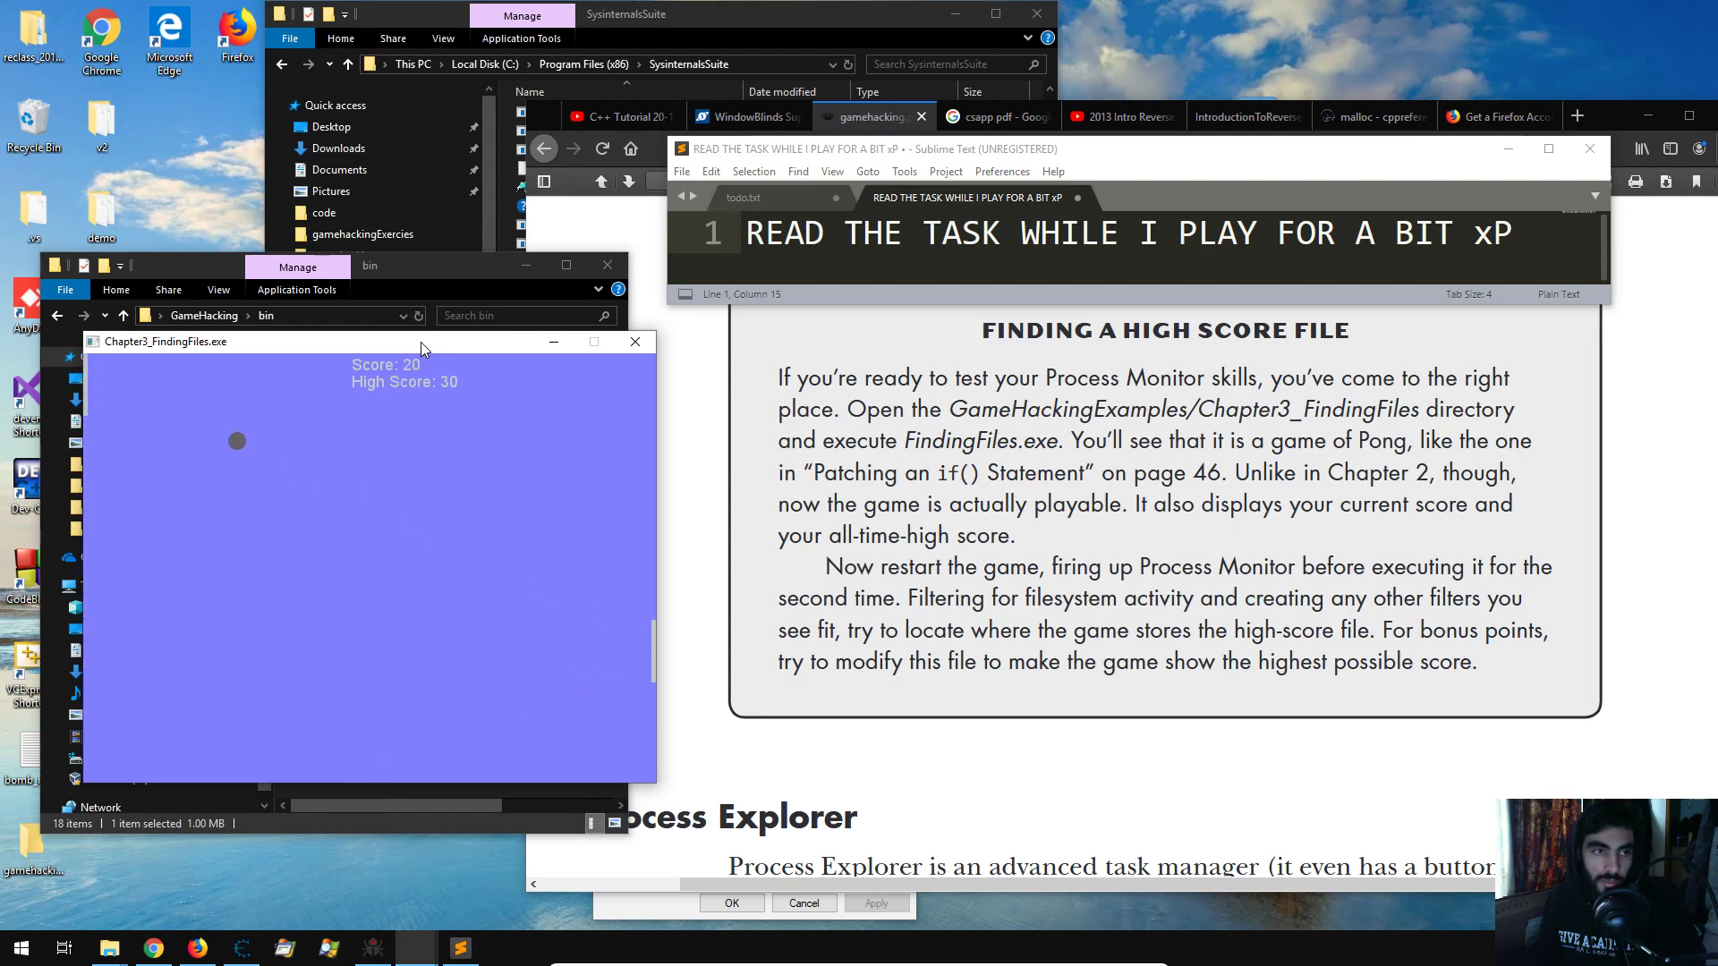
pyautogui.press('Up')
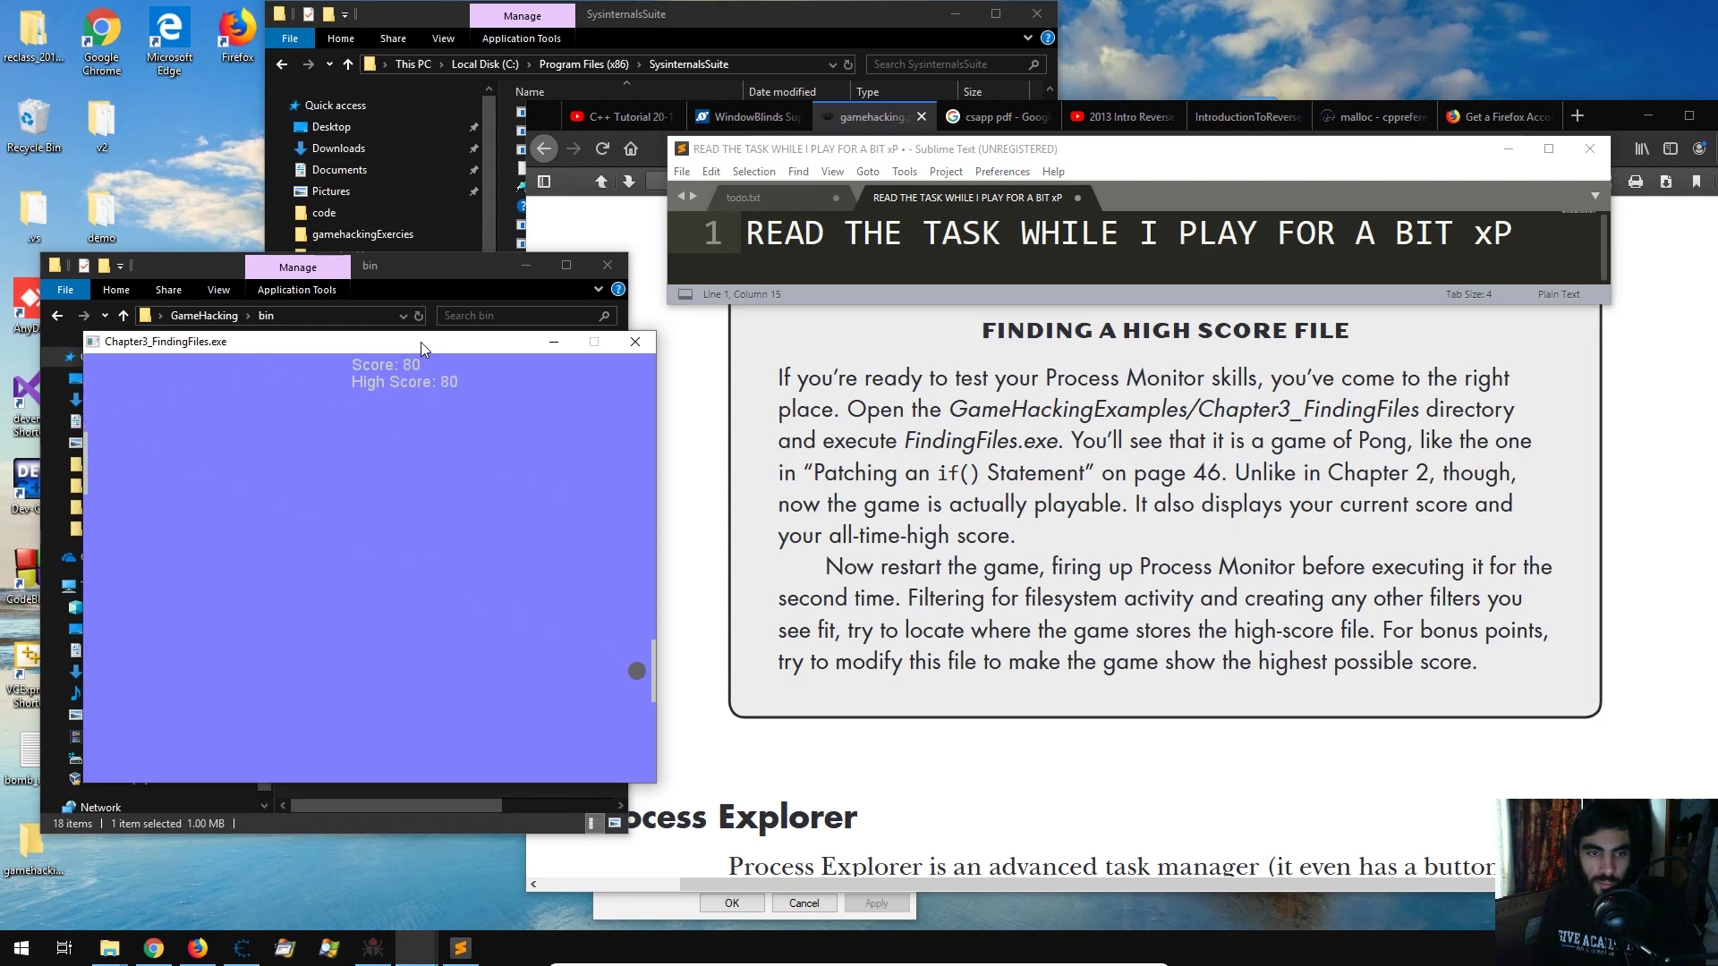
pyautogui.press('Down')
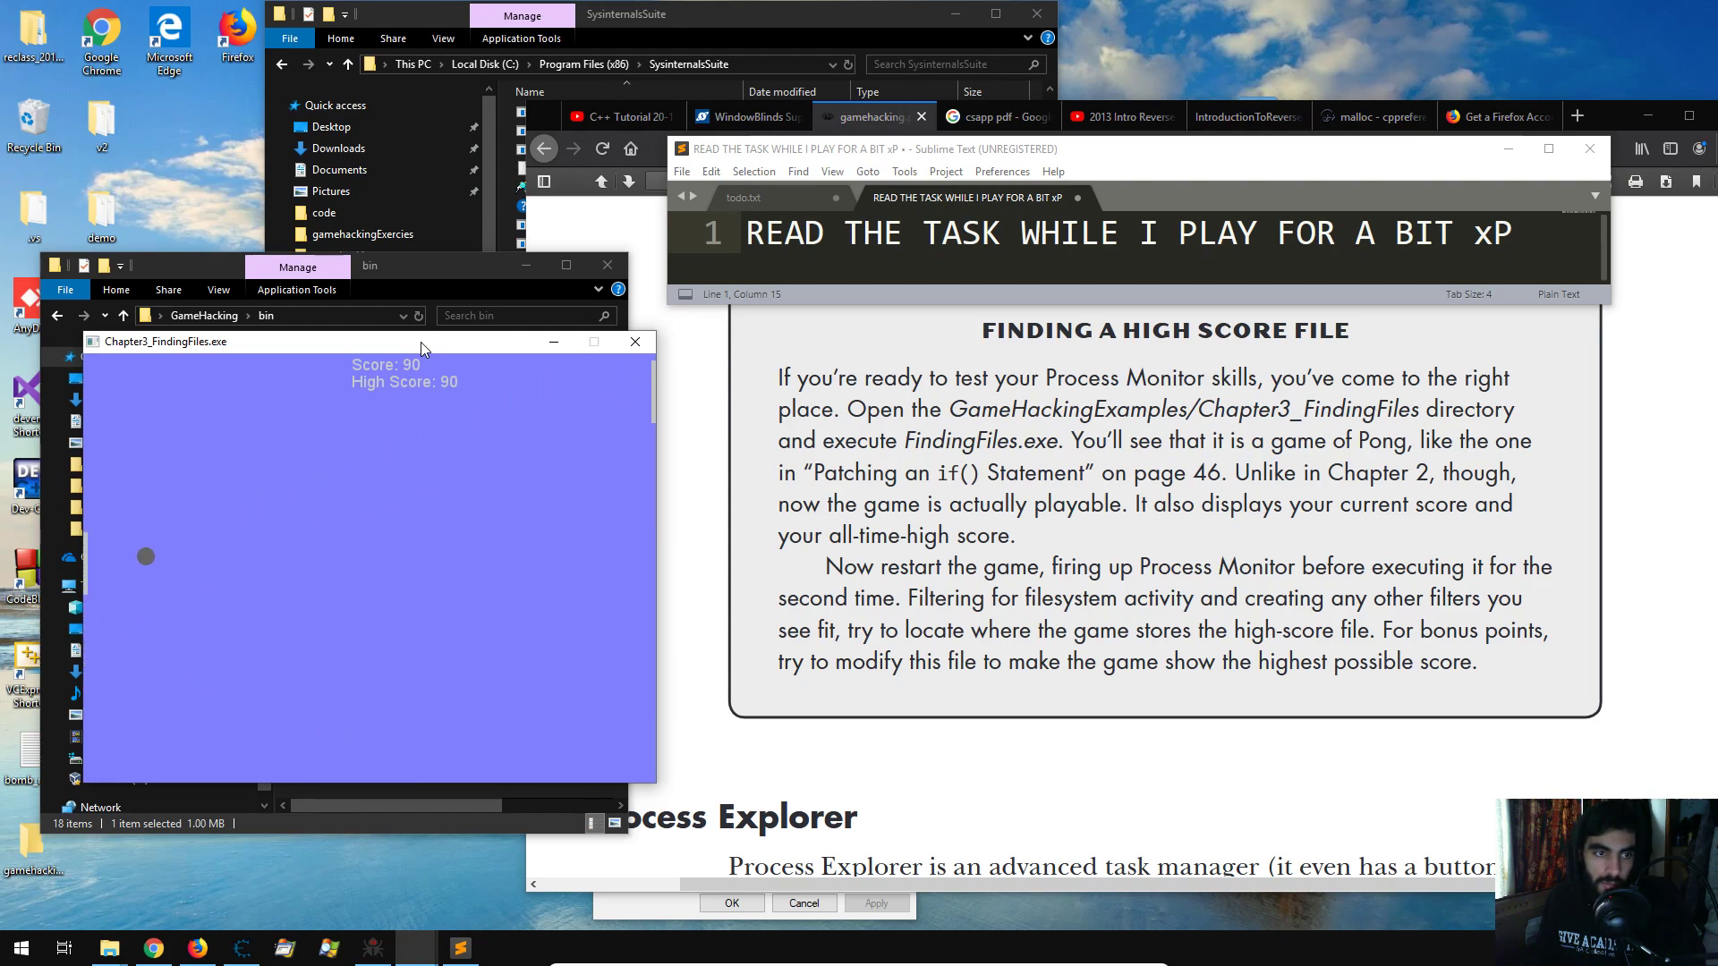
pyautogui.press('Down')
pyautogui.press('Down')
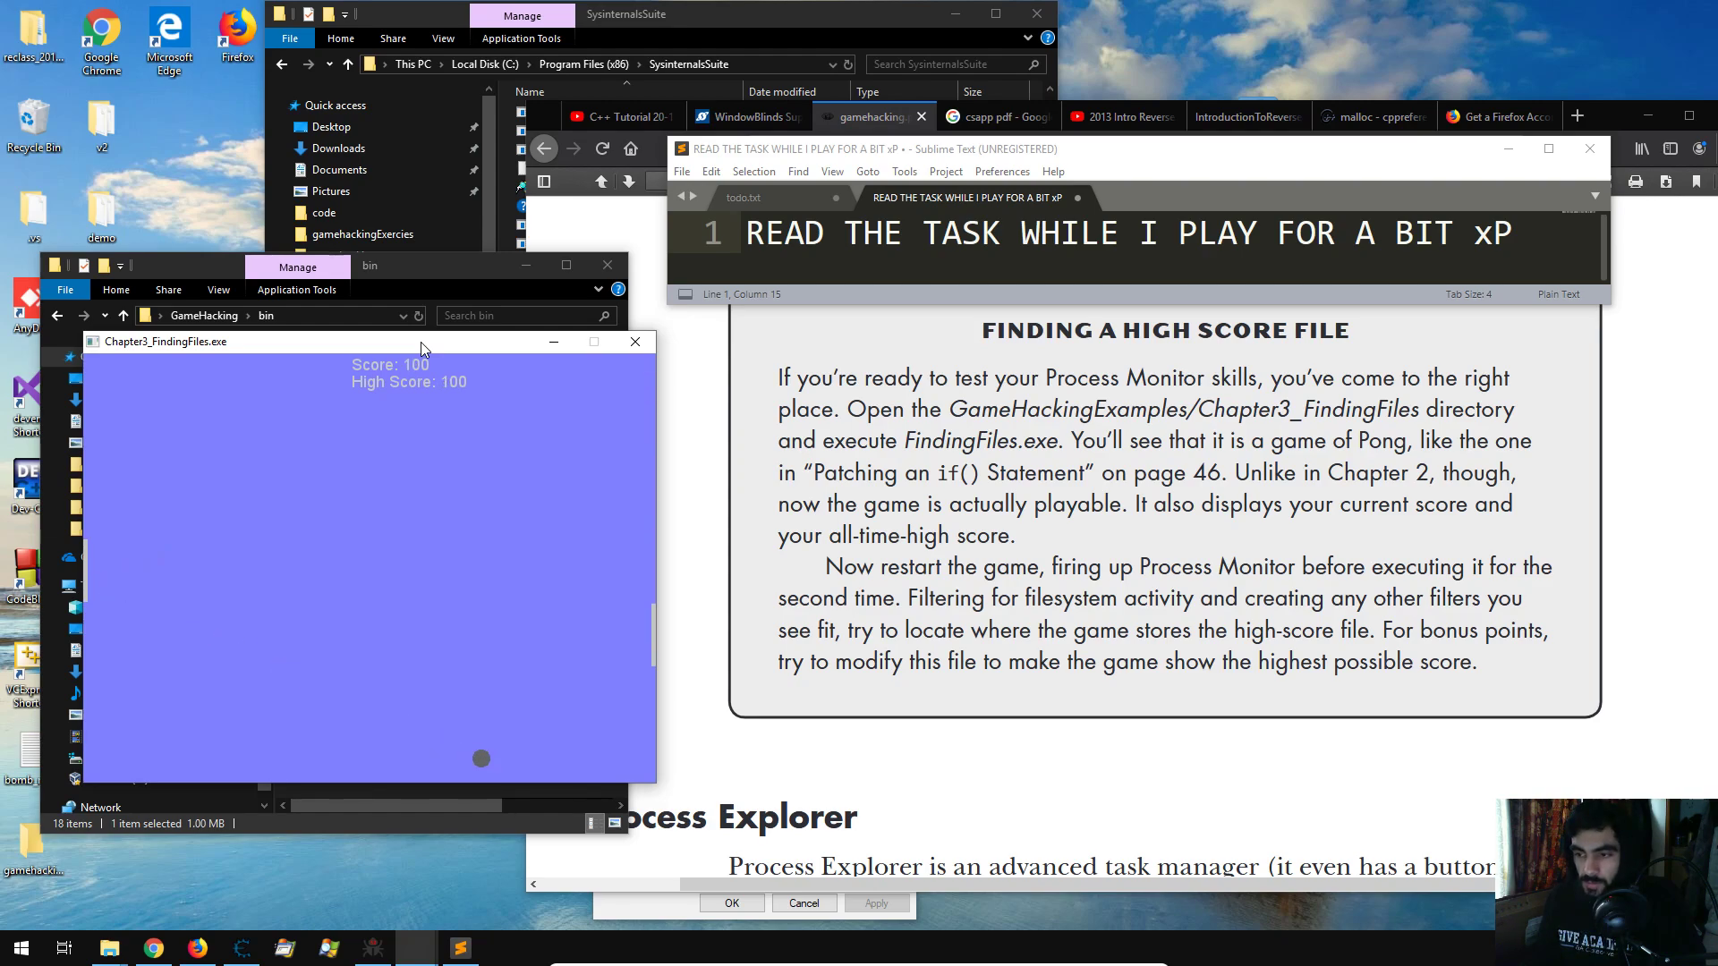
pyautogui.press('Down')
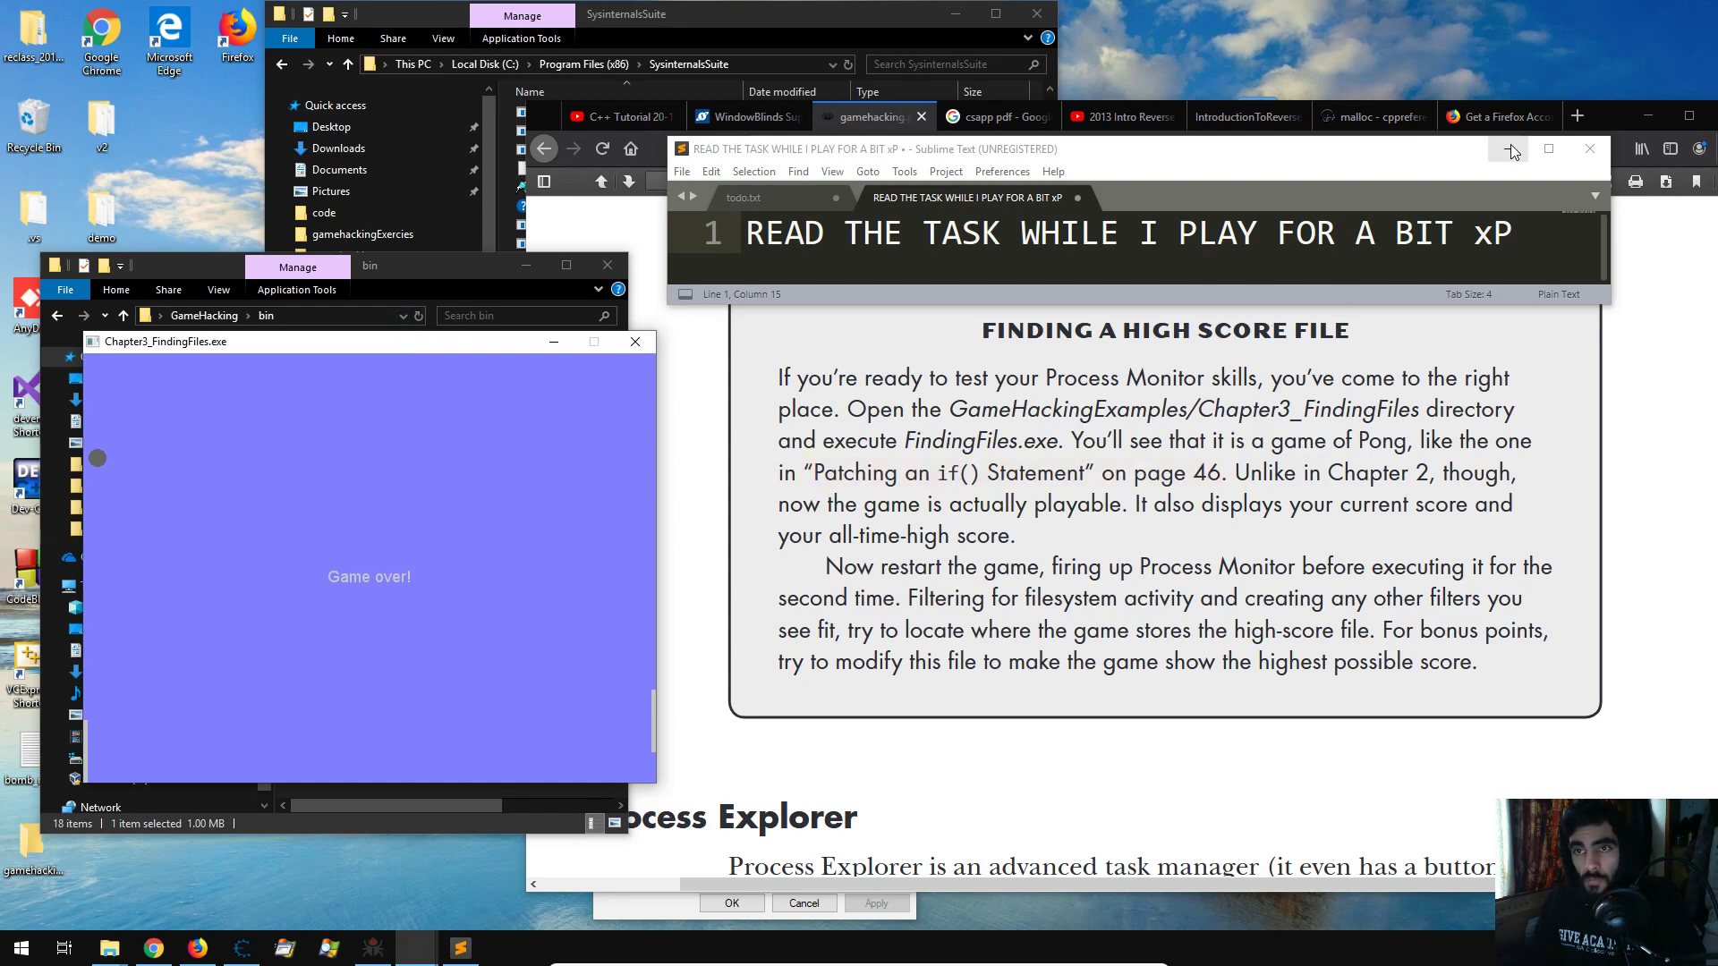
pyautogui.click(1588, 149)
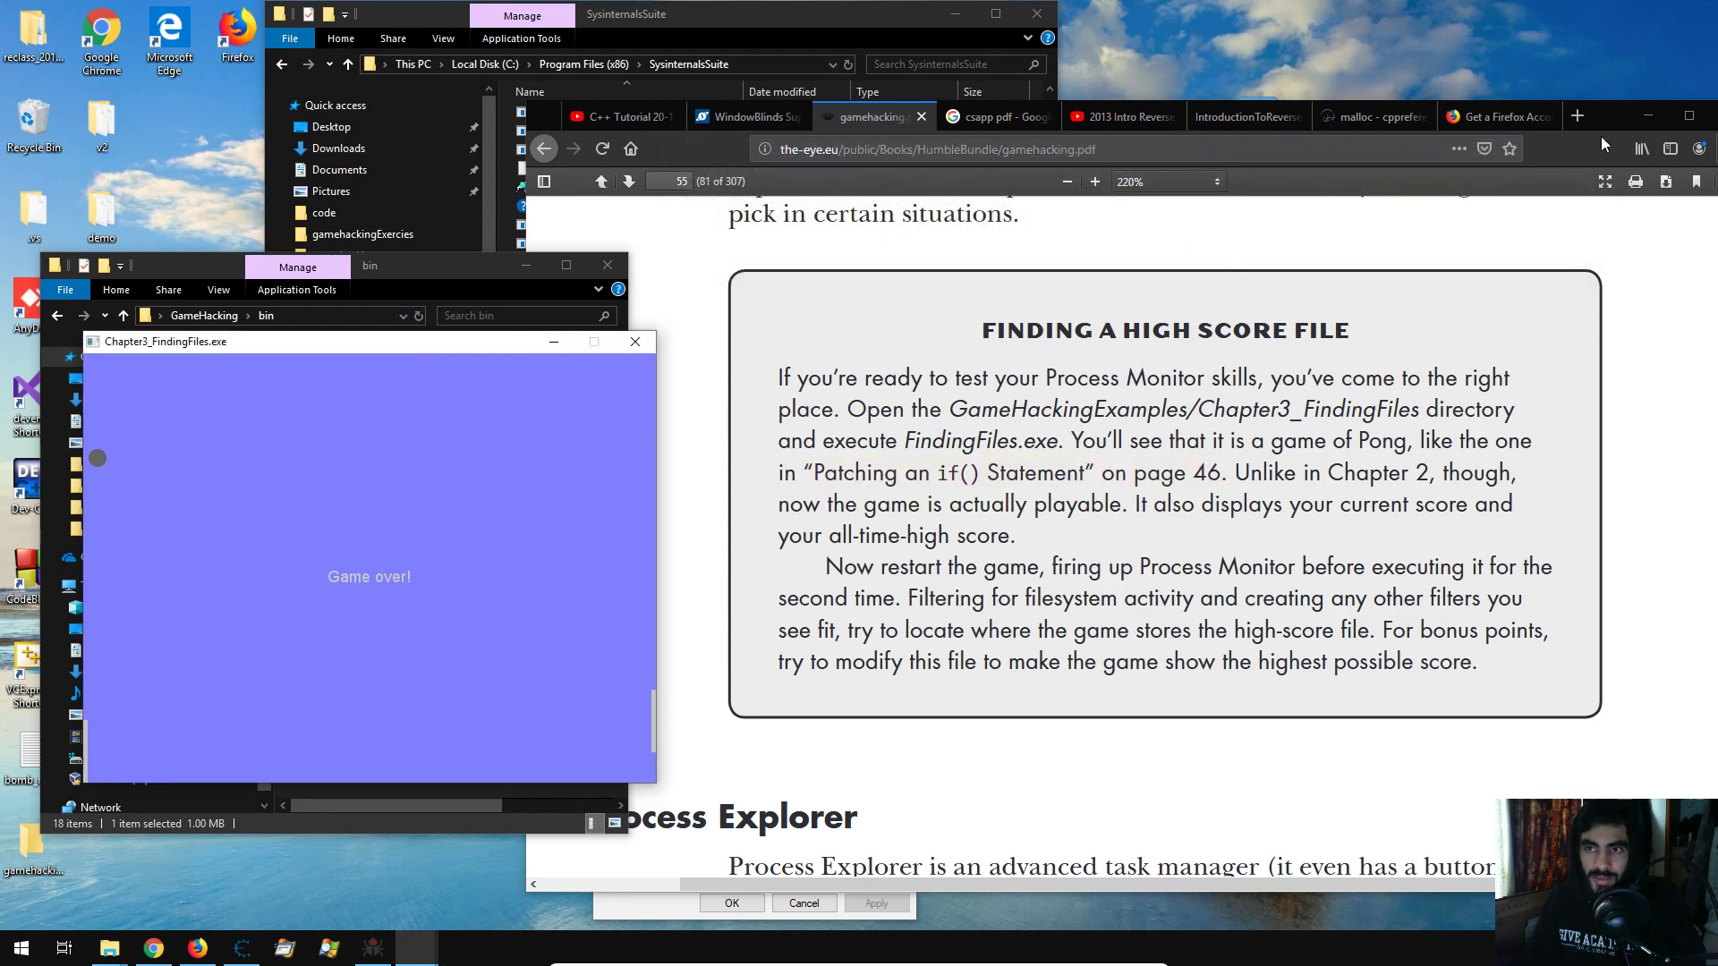
# Hide the book PDF and bring the SysinternalsSuite folder forward to launch Procmon.
pyautogui.click(1645, 116)
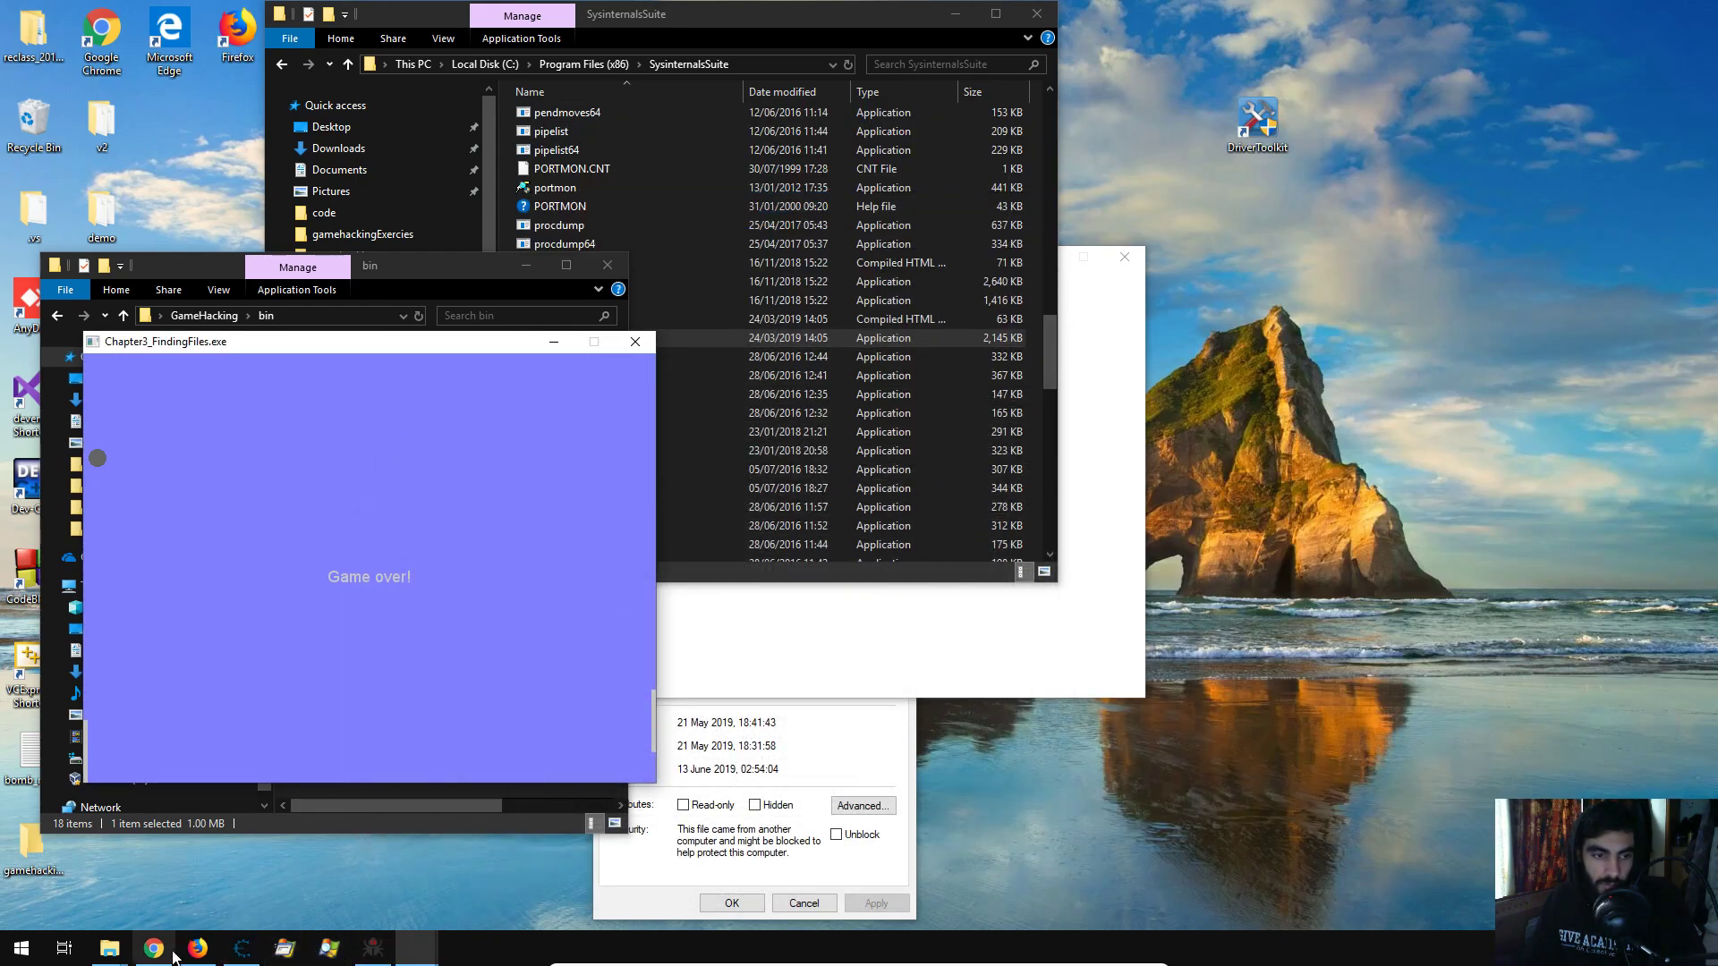
pyautogui.click(713, 471)
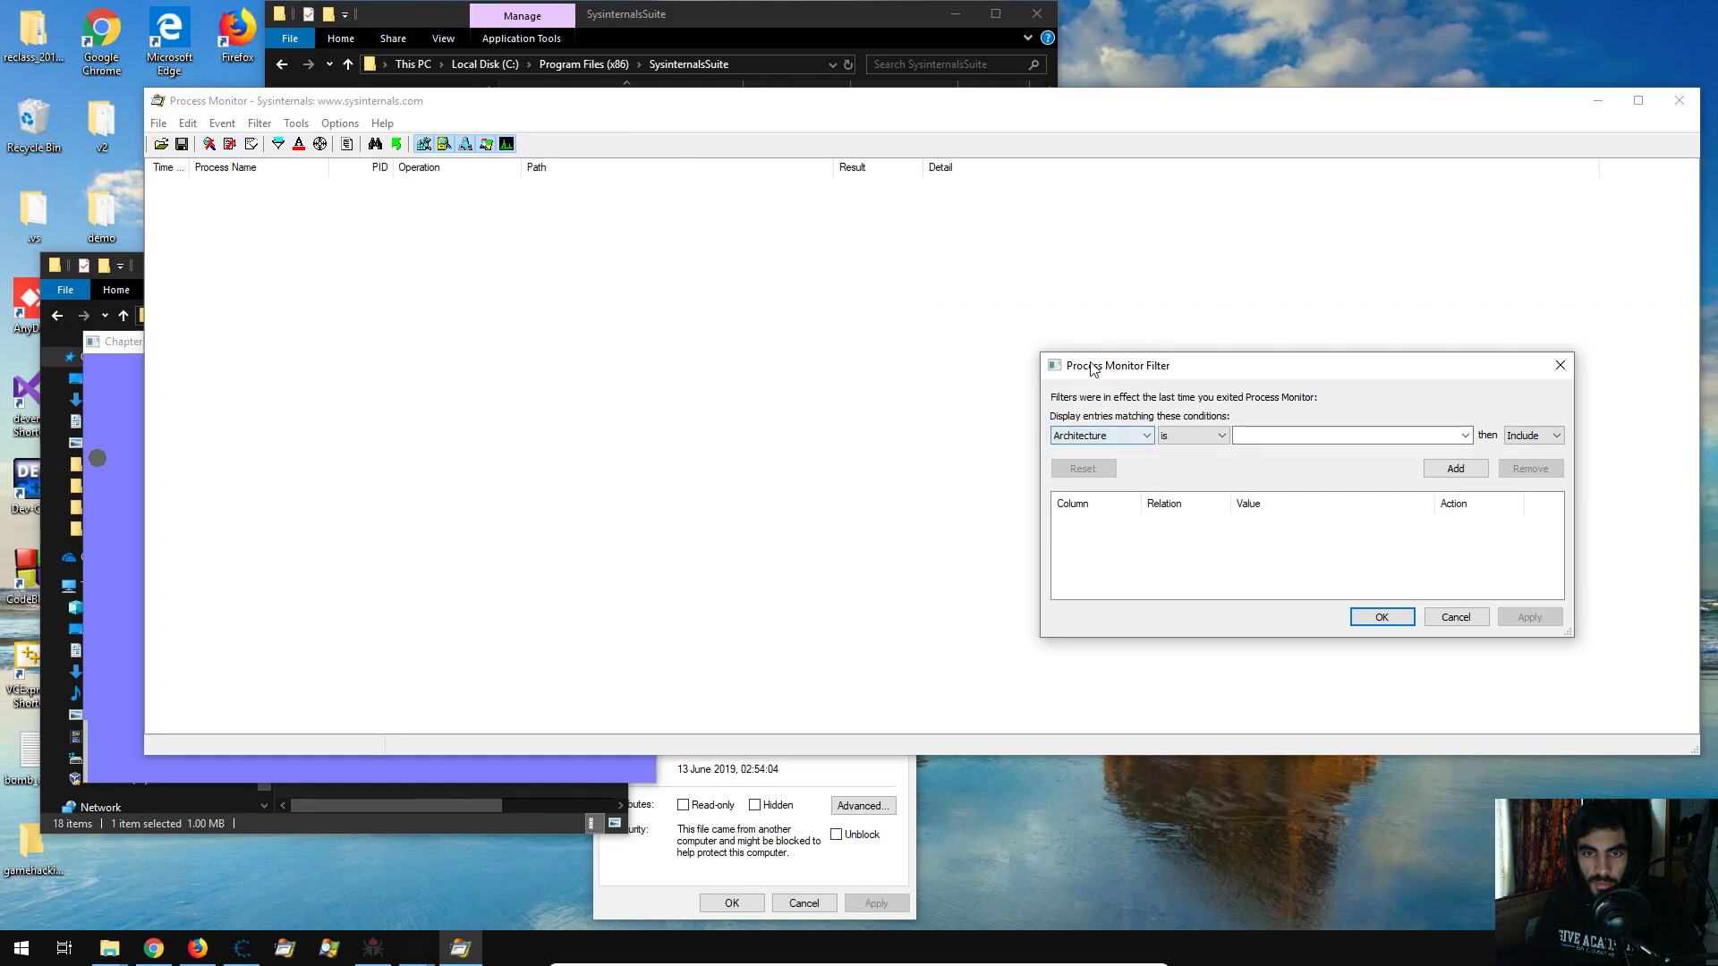
# Set up a filter condition Process Name is Chapter3_FindingFiles.exe, Include.
pyautogui.click(1118, 436)
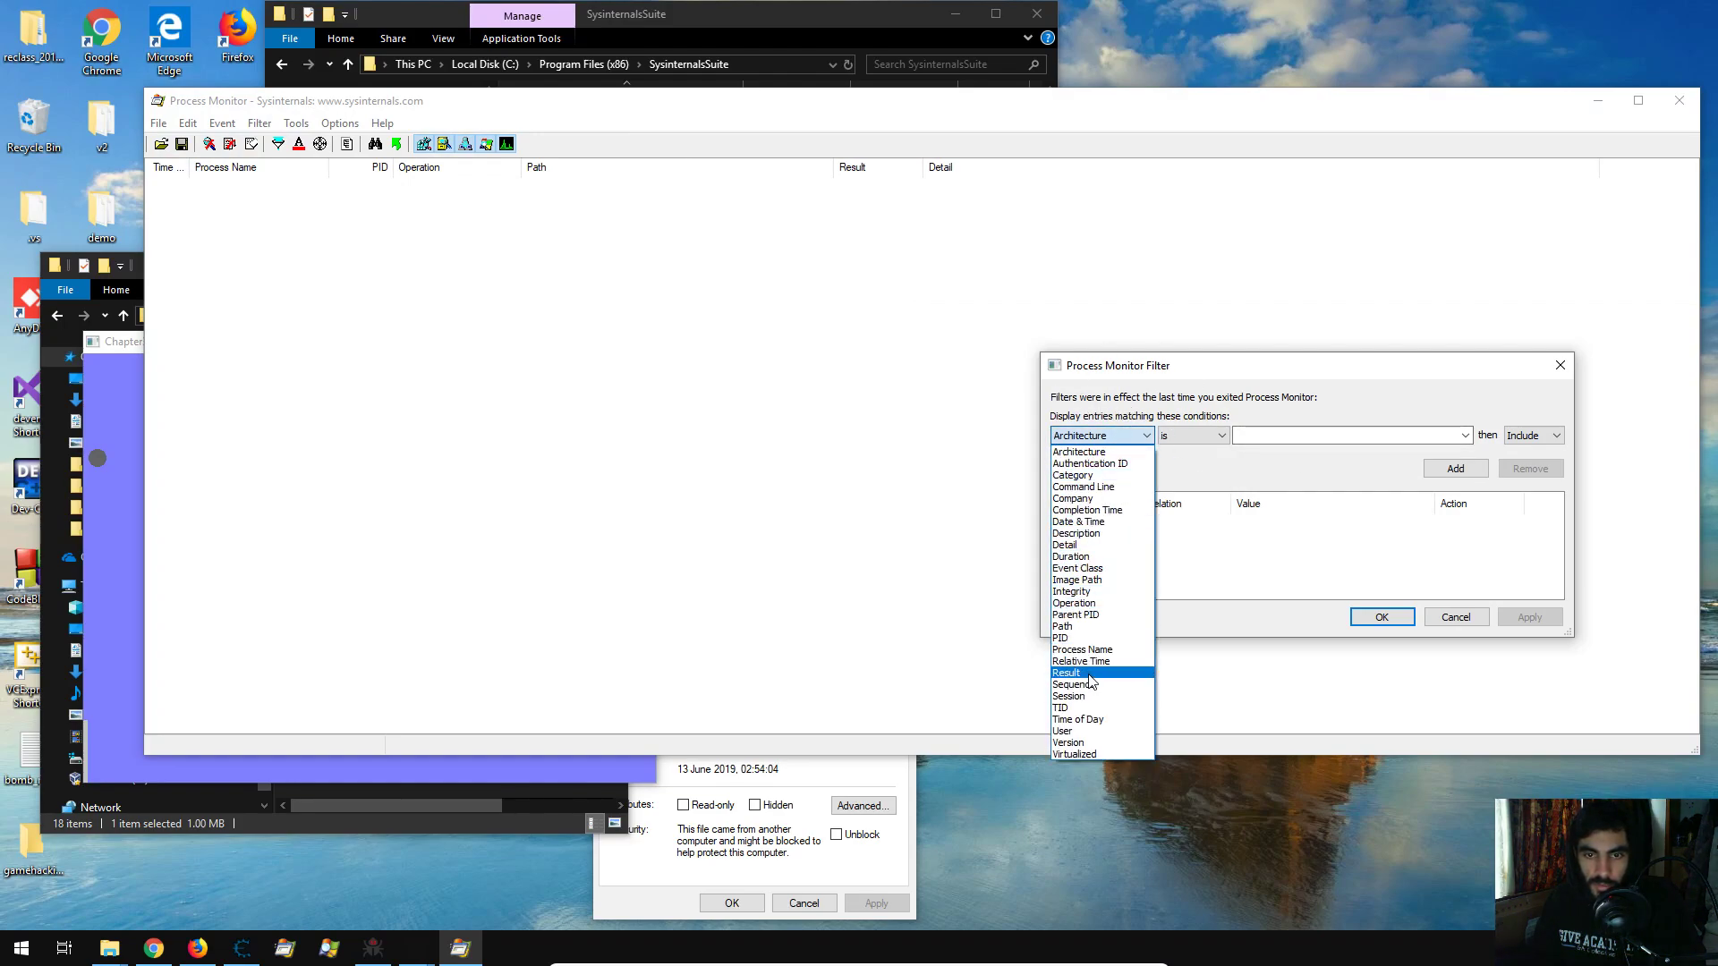
pyautogui.click(1087, 625)
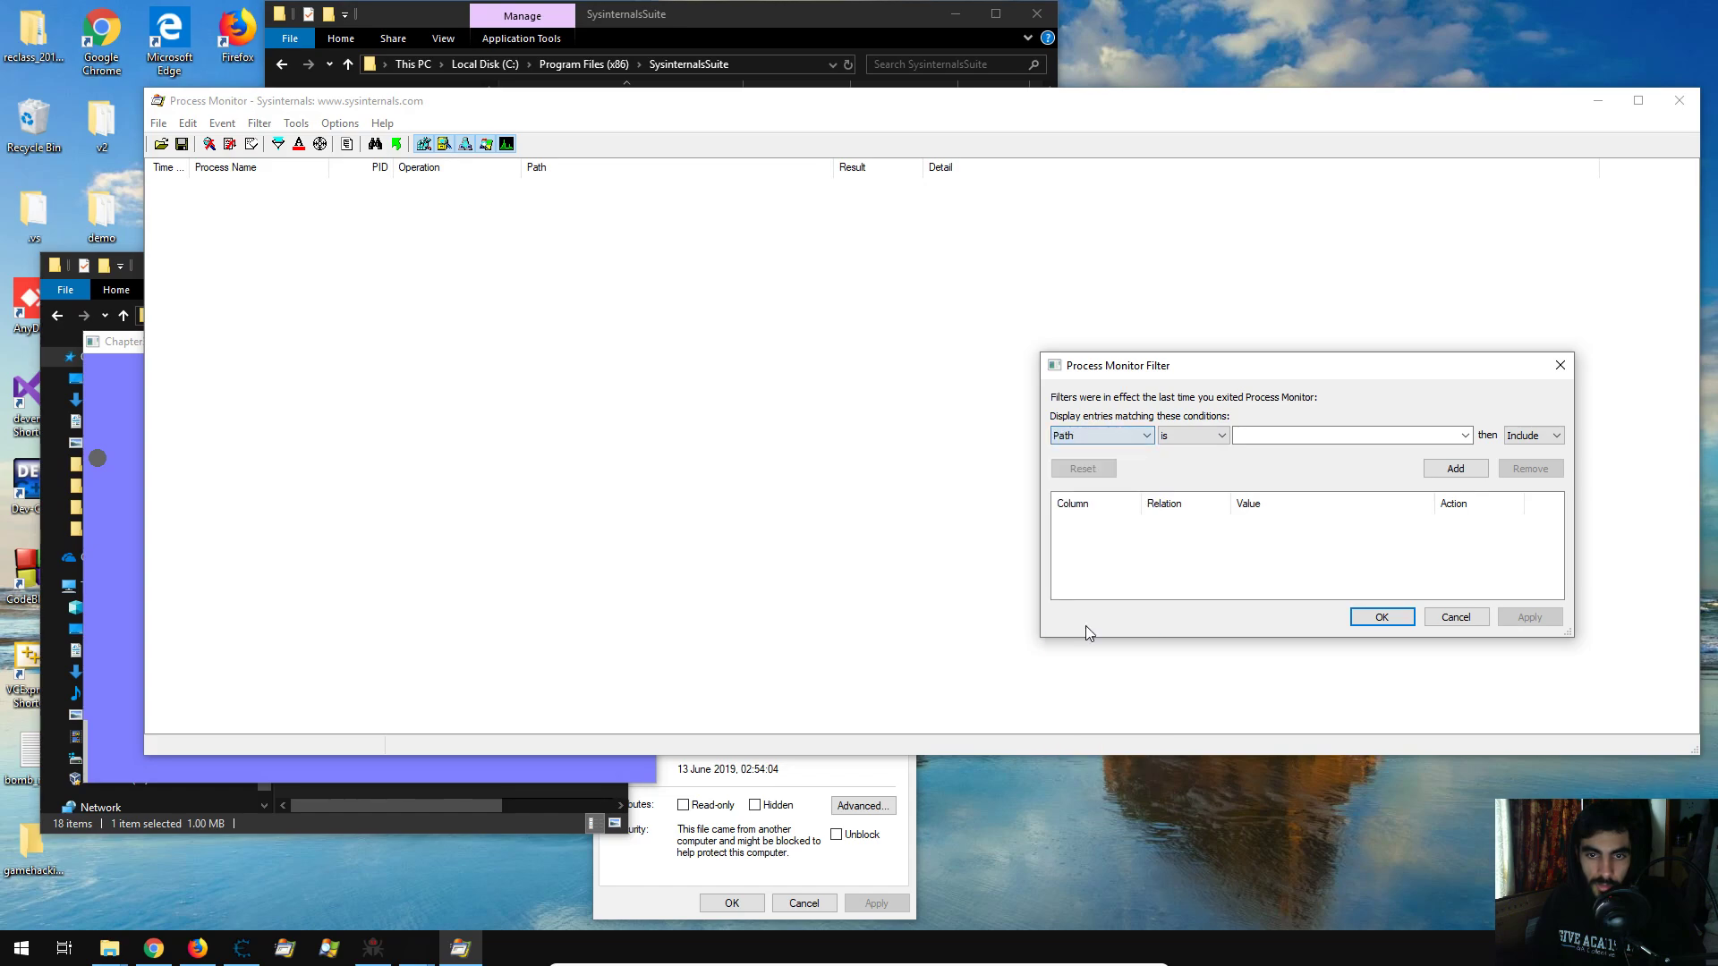
pyautogui.click(1121, 435)
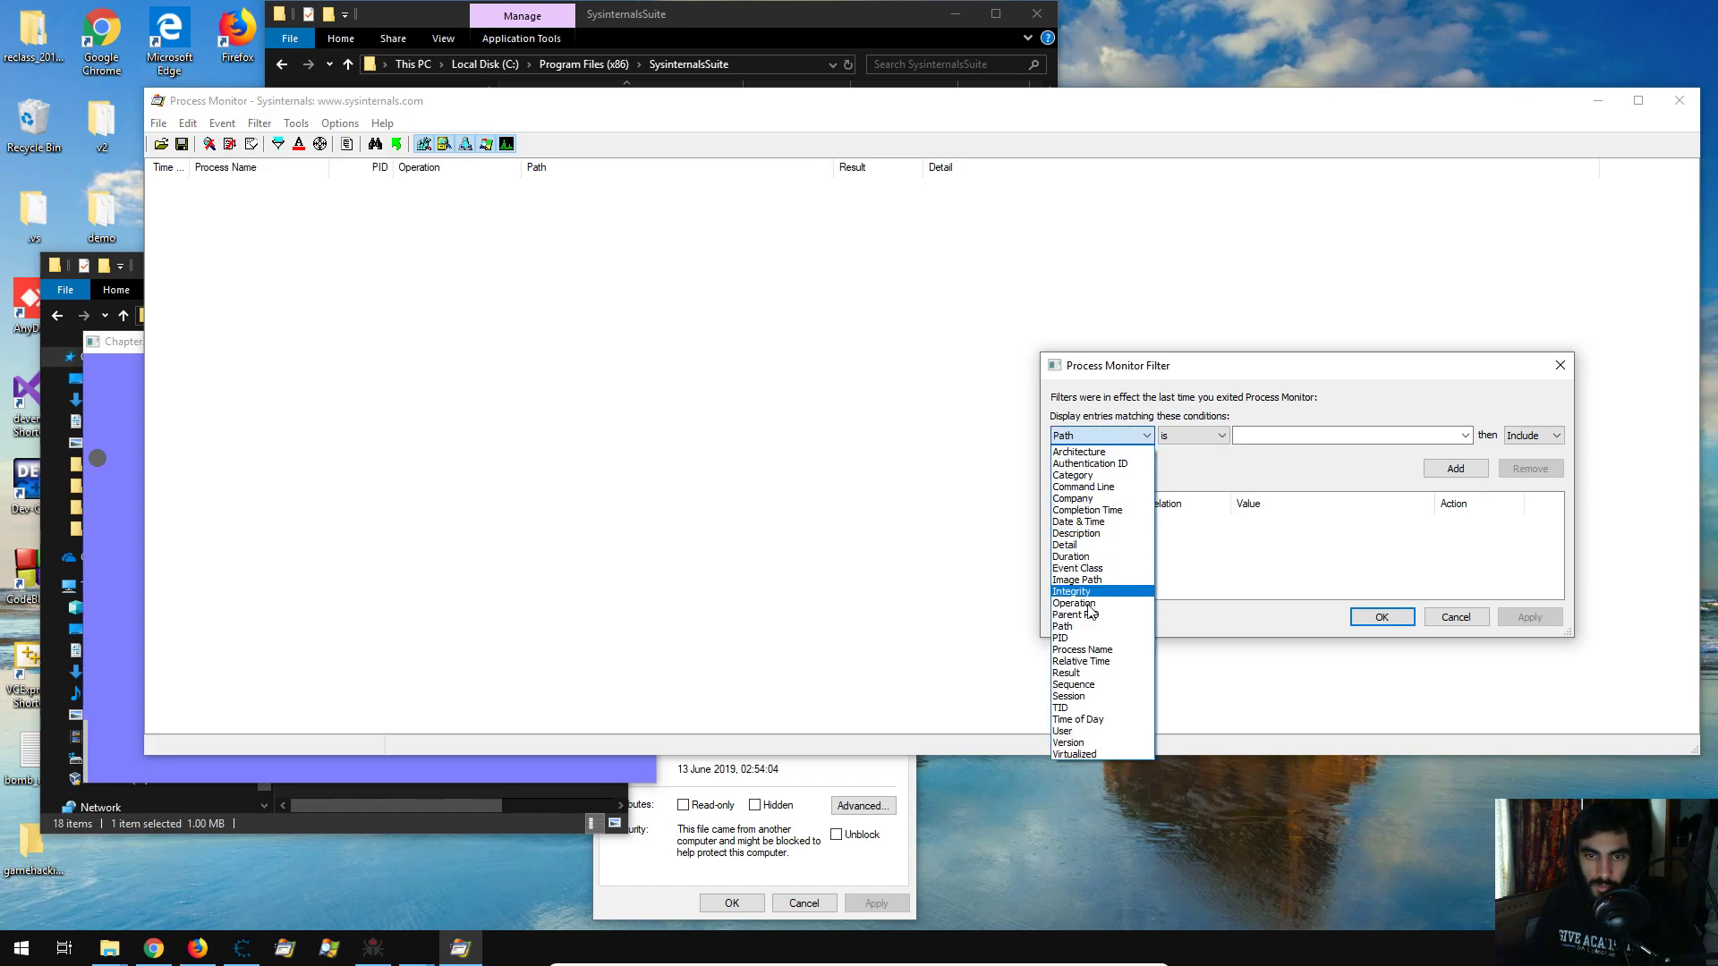
pyautogui.click(1086, 652)
pyautogui.click(1300, 434)
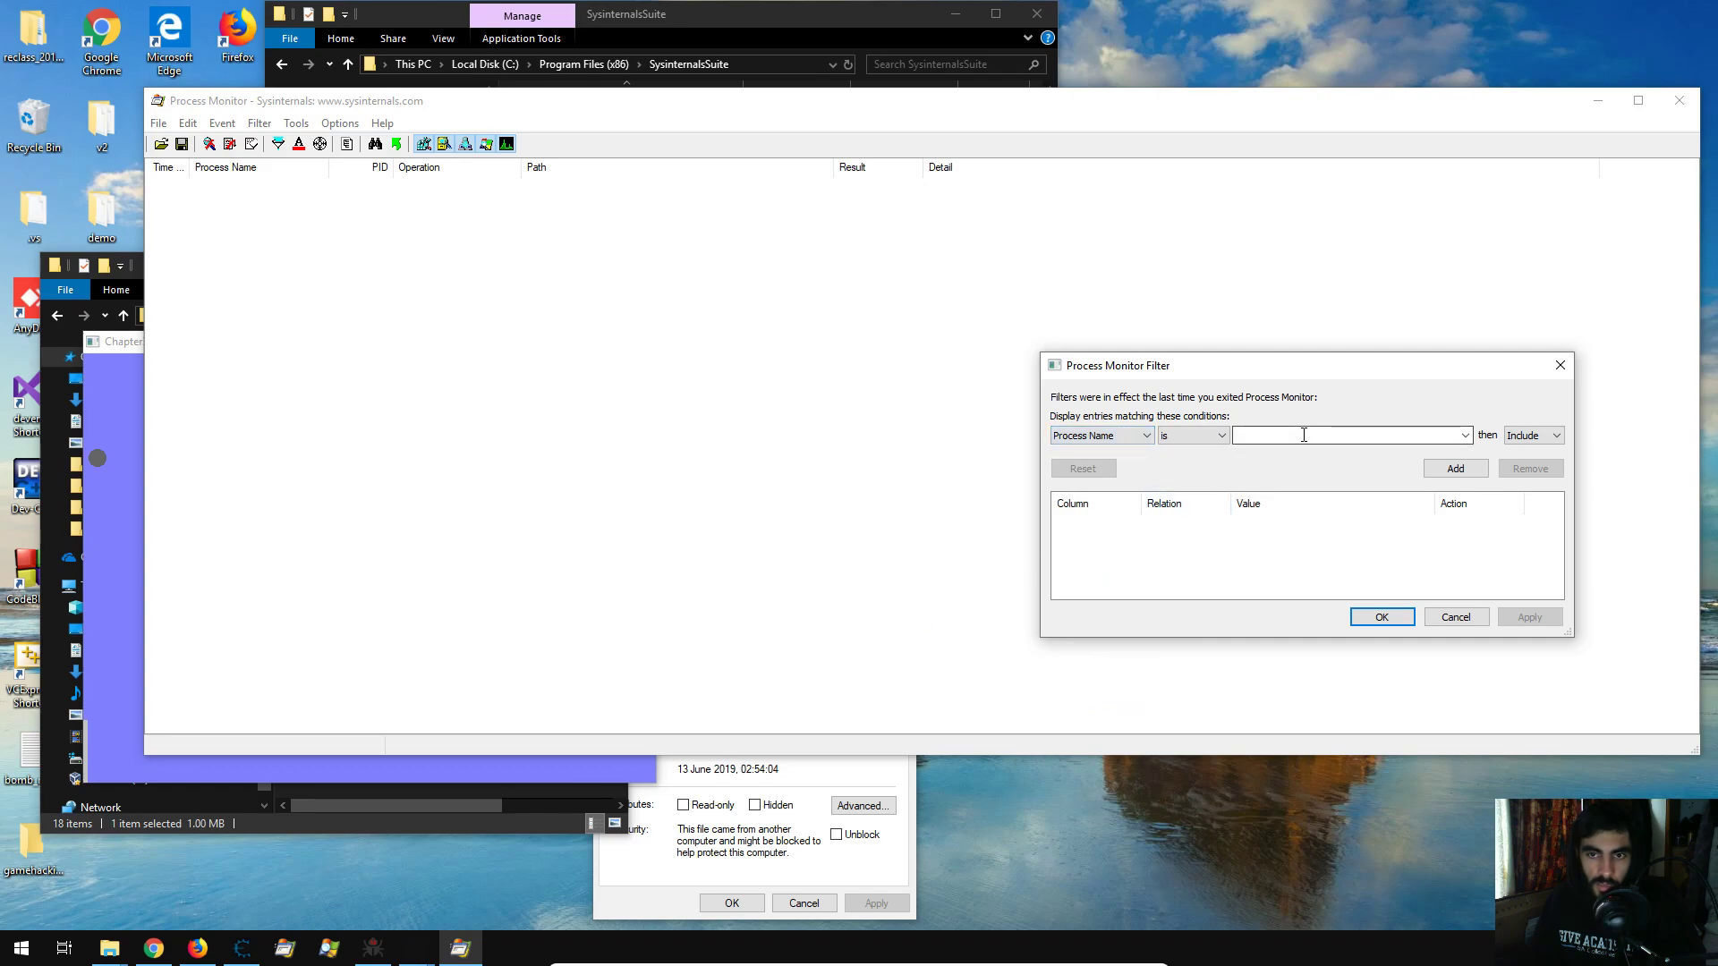
pyautogui.click(171, 363)
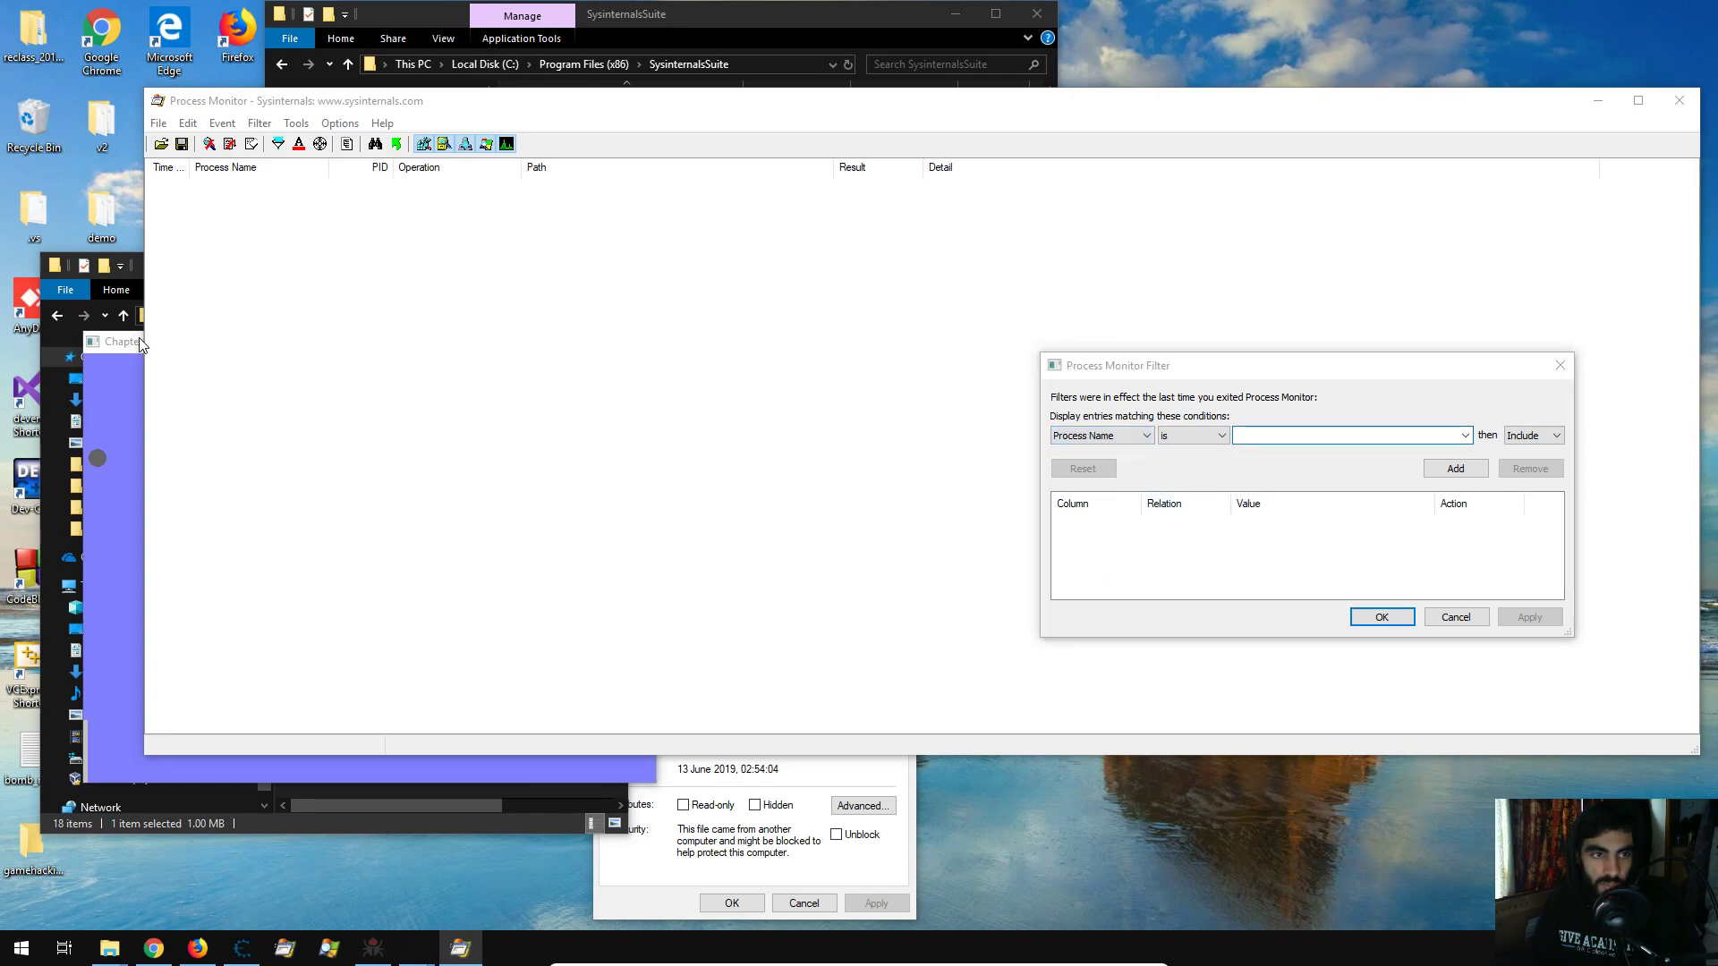
pyautogui.click(1310, 439)
pyautogui.write('Chapter3_FindingFiles.exe')
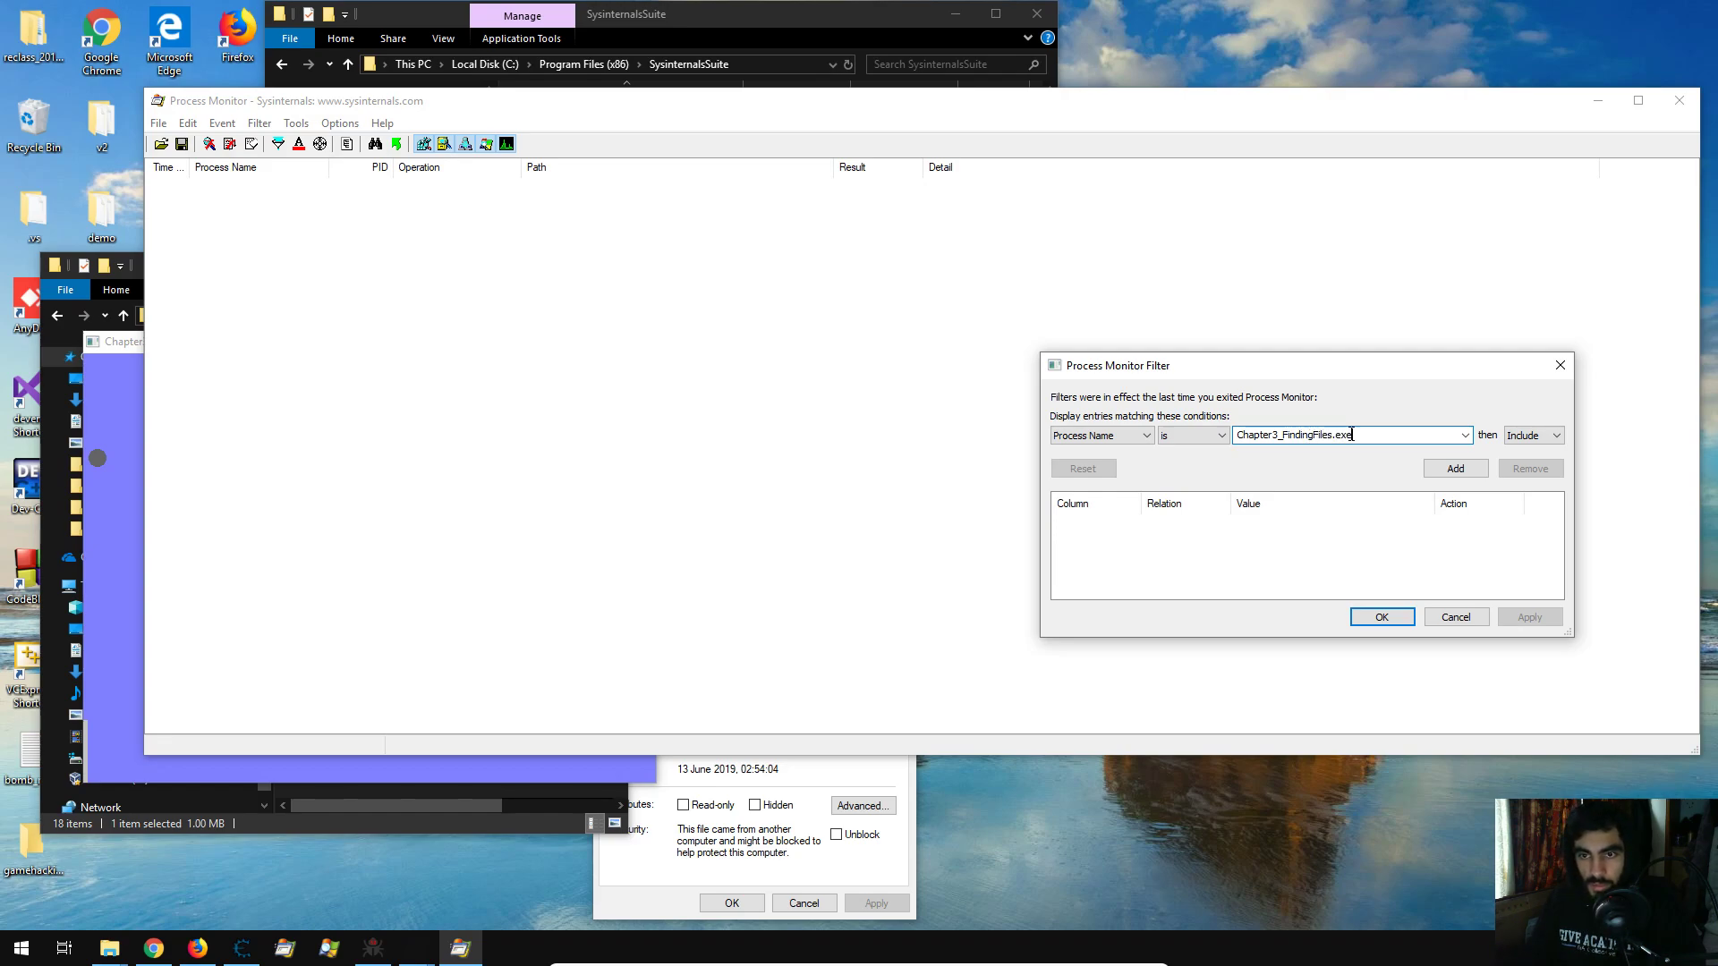
# Add the Chapter3_FindingFiles.exe rule and apply the filter to the event list.
pyautogui.click(1455, 468)
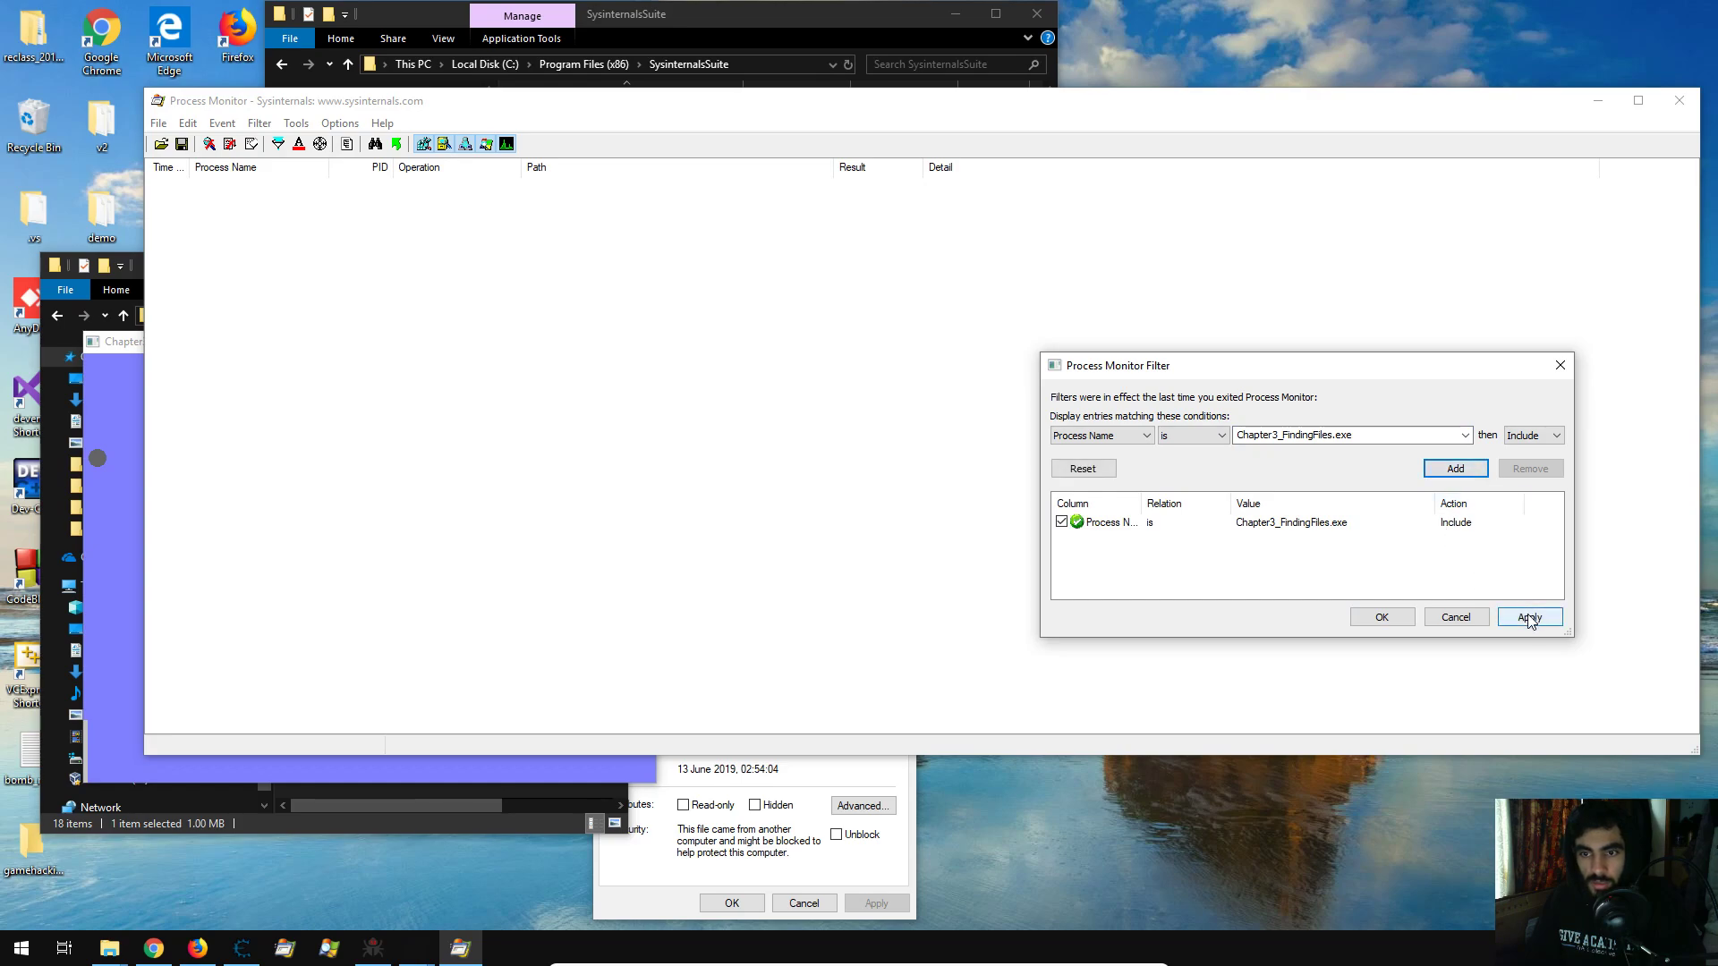
pyautogui.click(1385, 617)
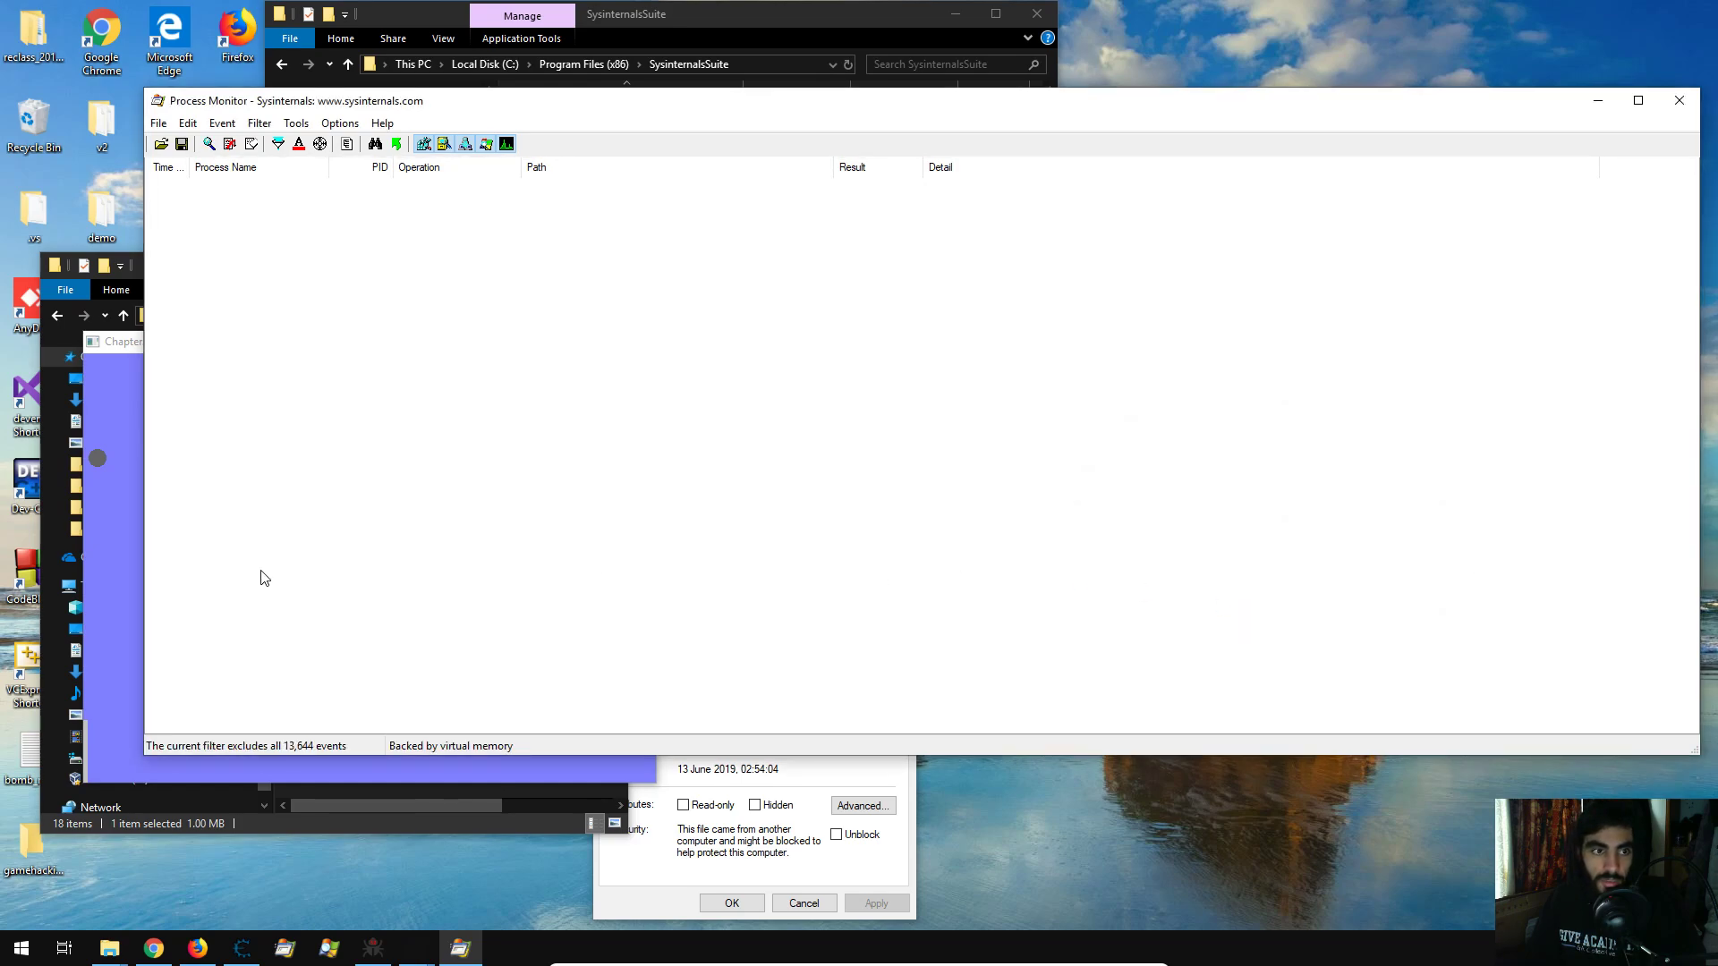
# Close the game and relaunch Chapter3_FindingFiles from the bin folder so its events are captured.
pyautogui.click(124, 530)
pyautogui.click(634, 342)
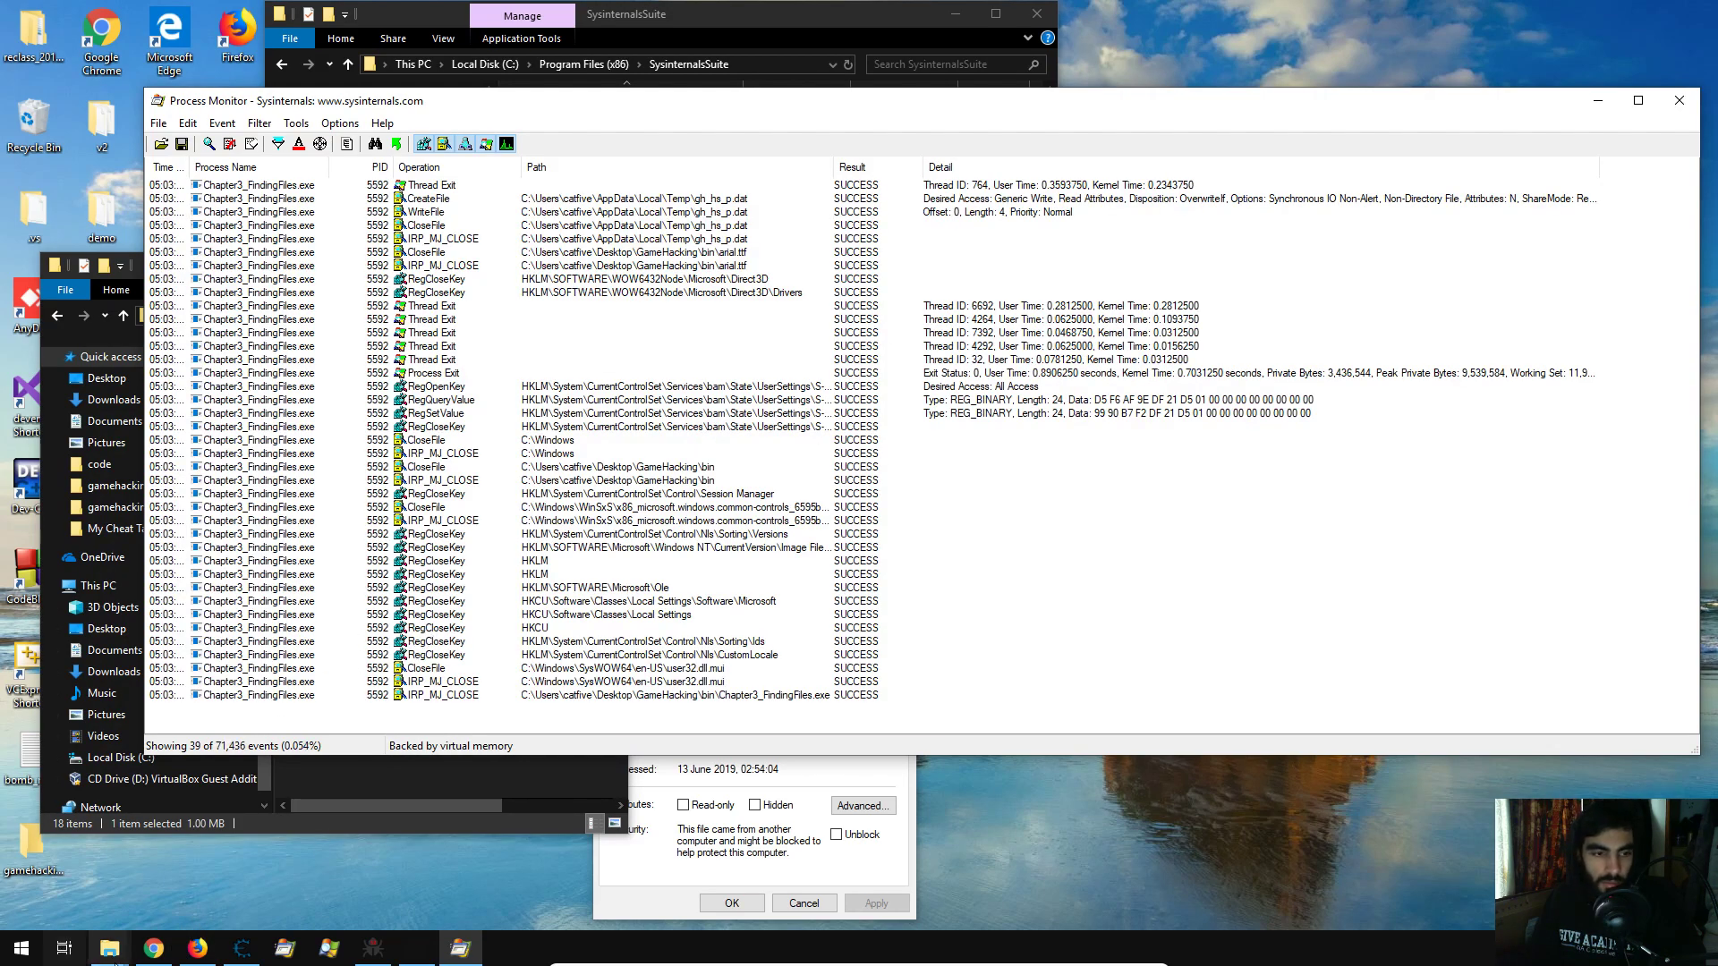
pyautogui.click(281, 879)
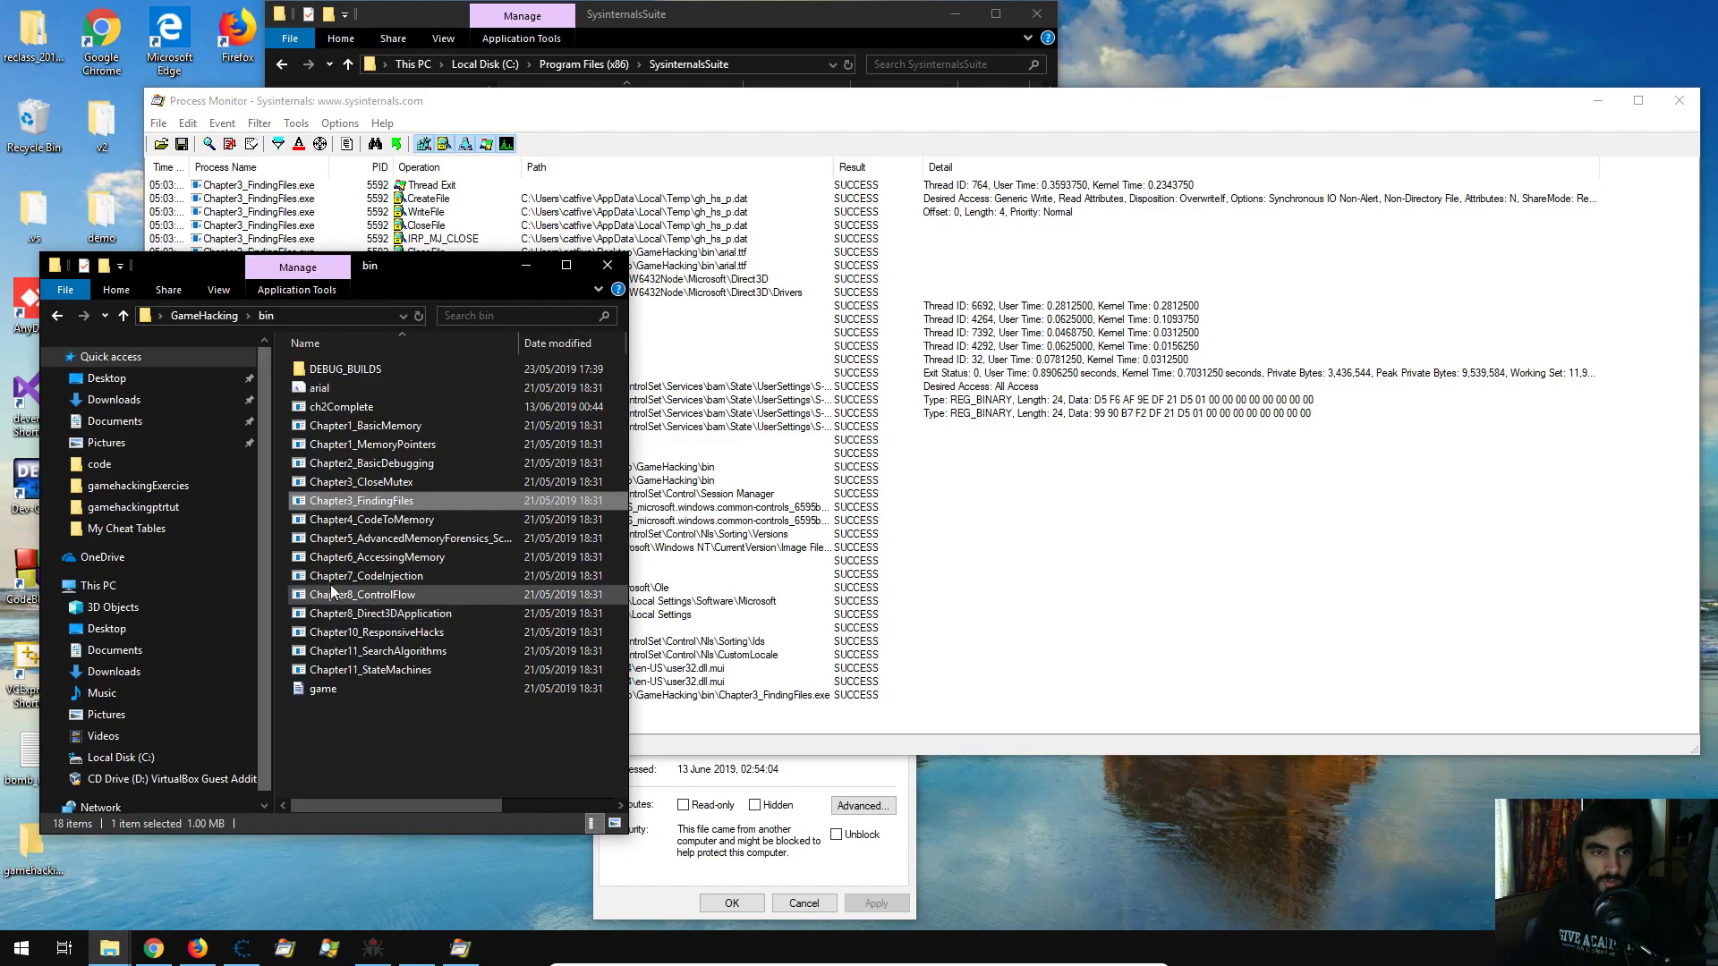
pyautogui.doubleClick(362, 501)
pyautogui.click(903, 492)
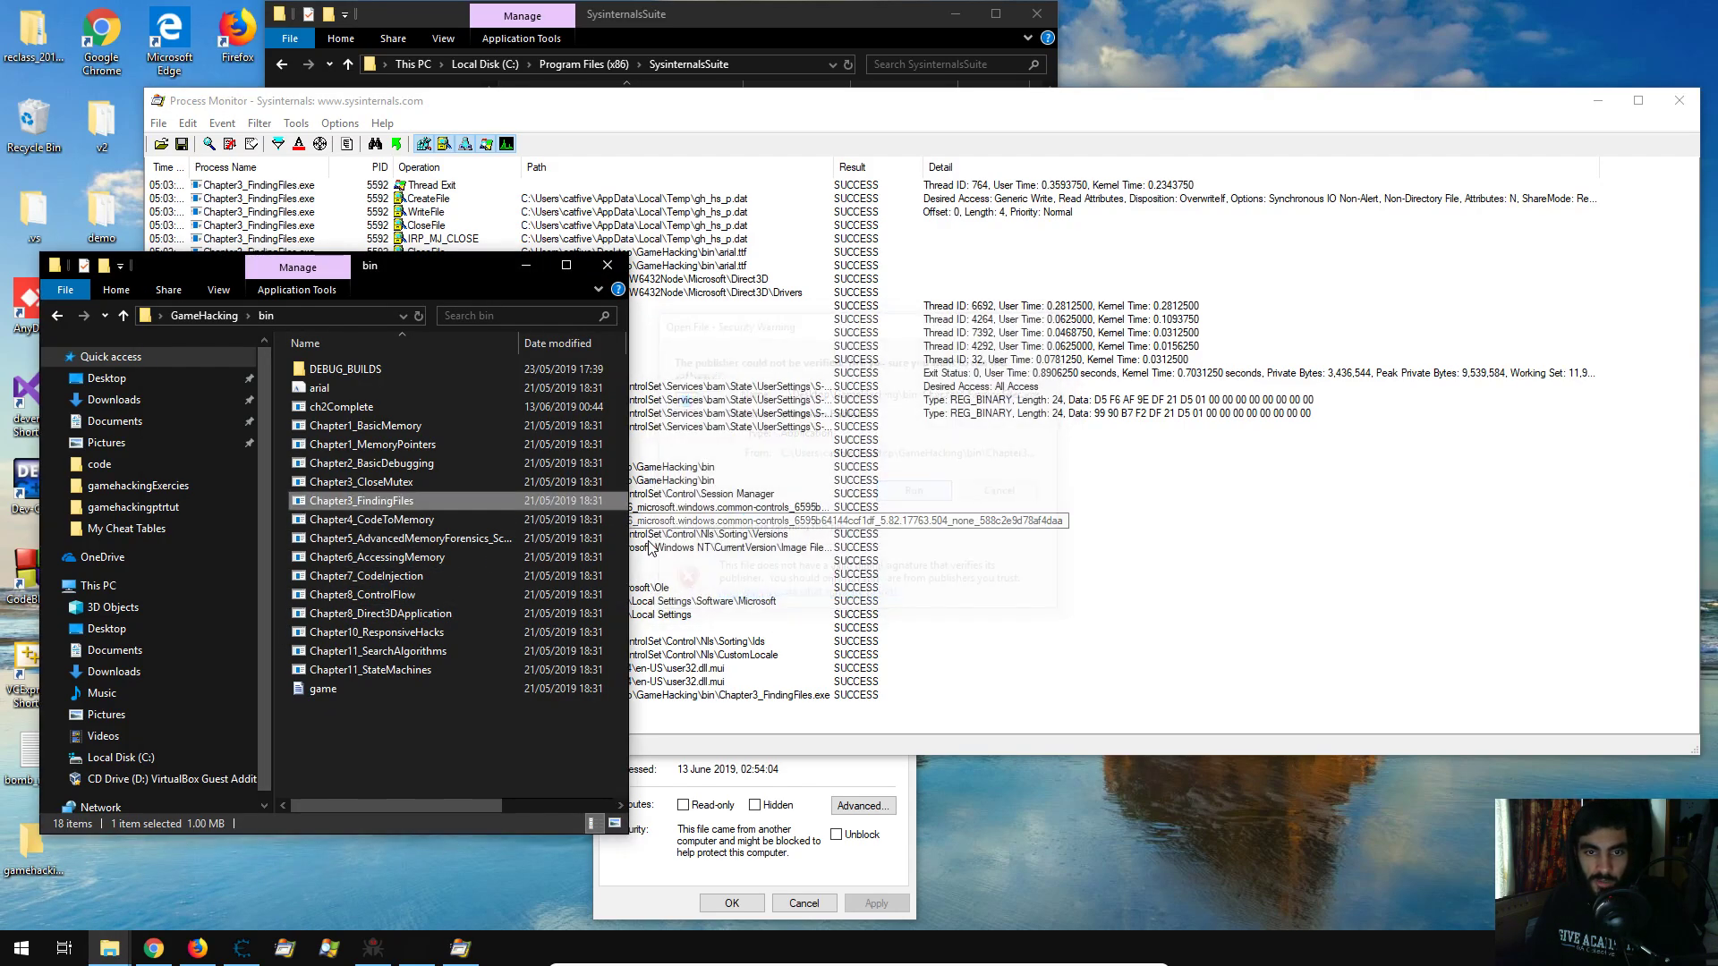
# Return to Process Monitor and look through the newly captured game events.
pyautogui.click(637, 631)
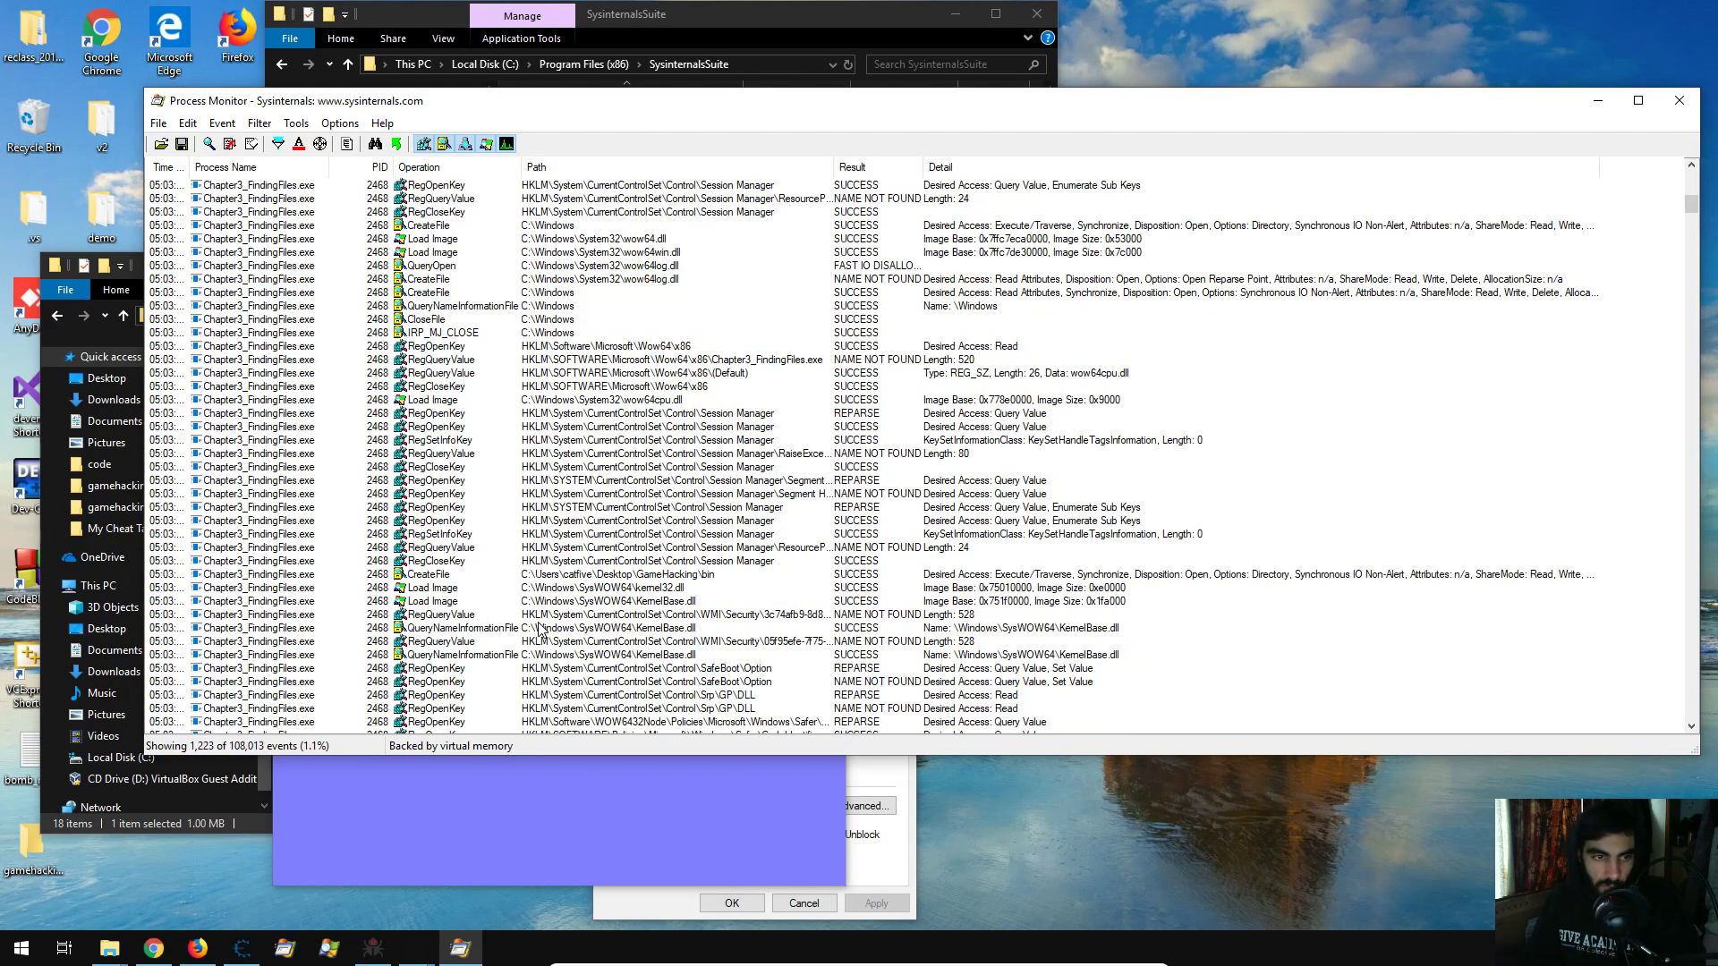
pyautogui.click(462, 799)
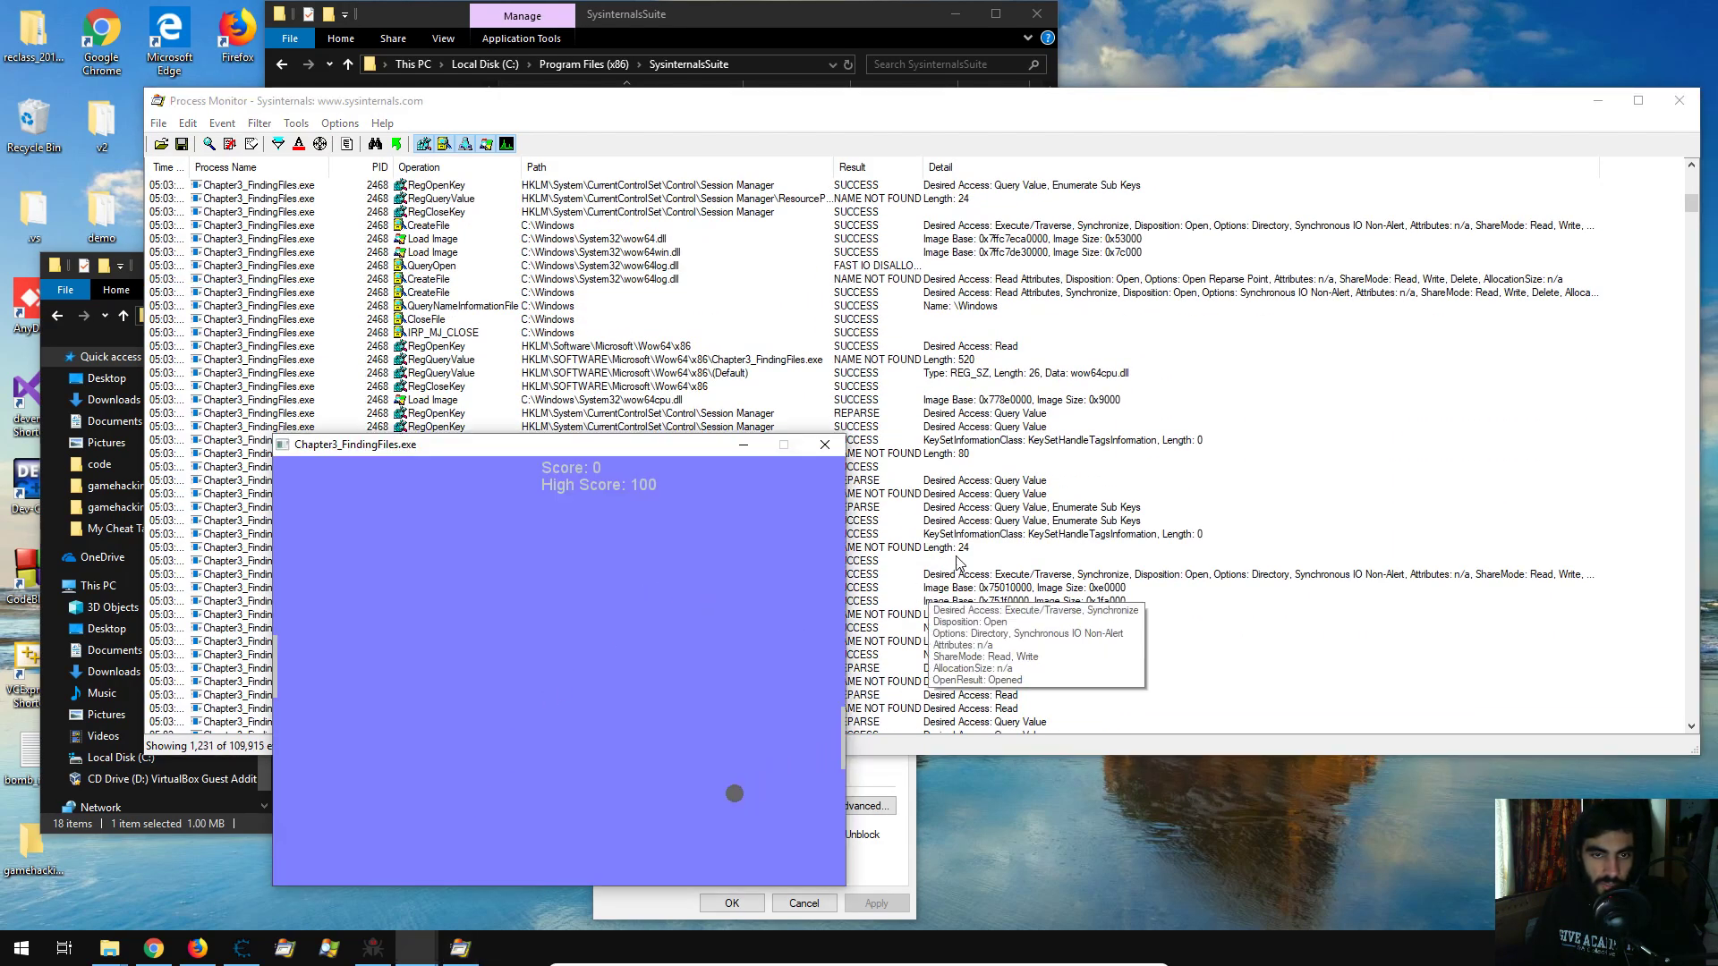
pyautogui.click(1023, 495)
pyautogui.scroll(2, 523, 592)
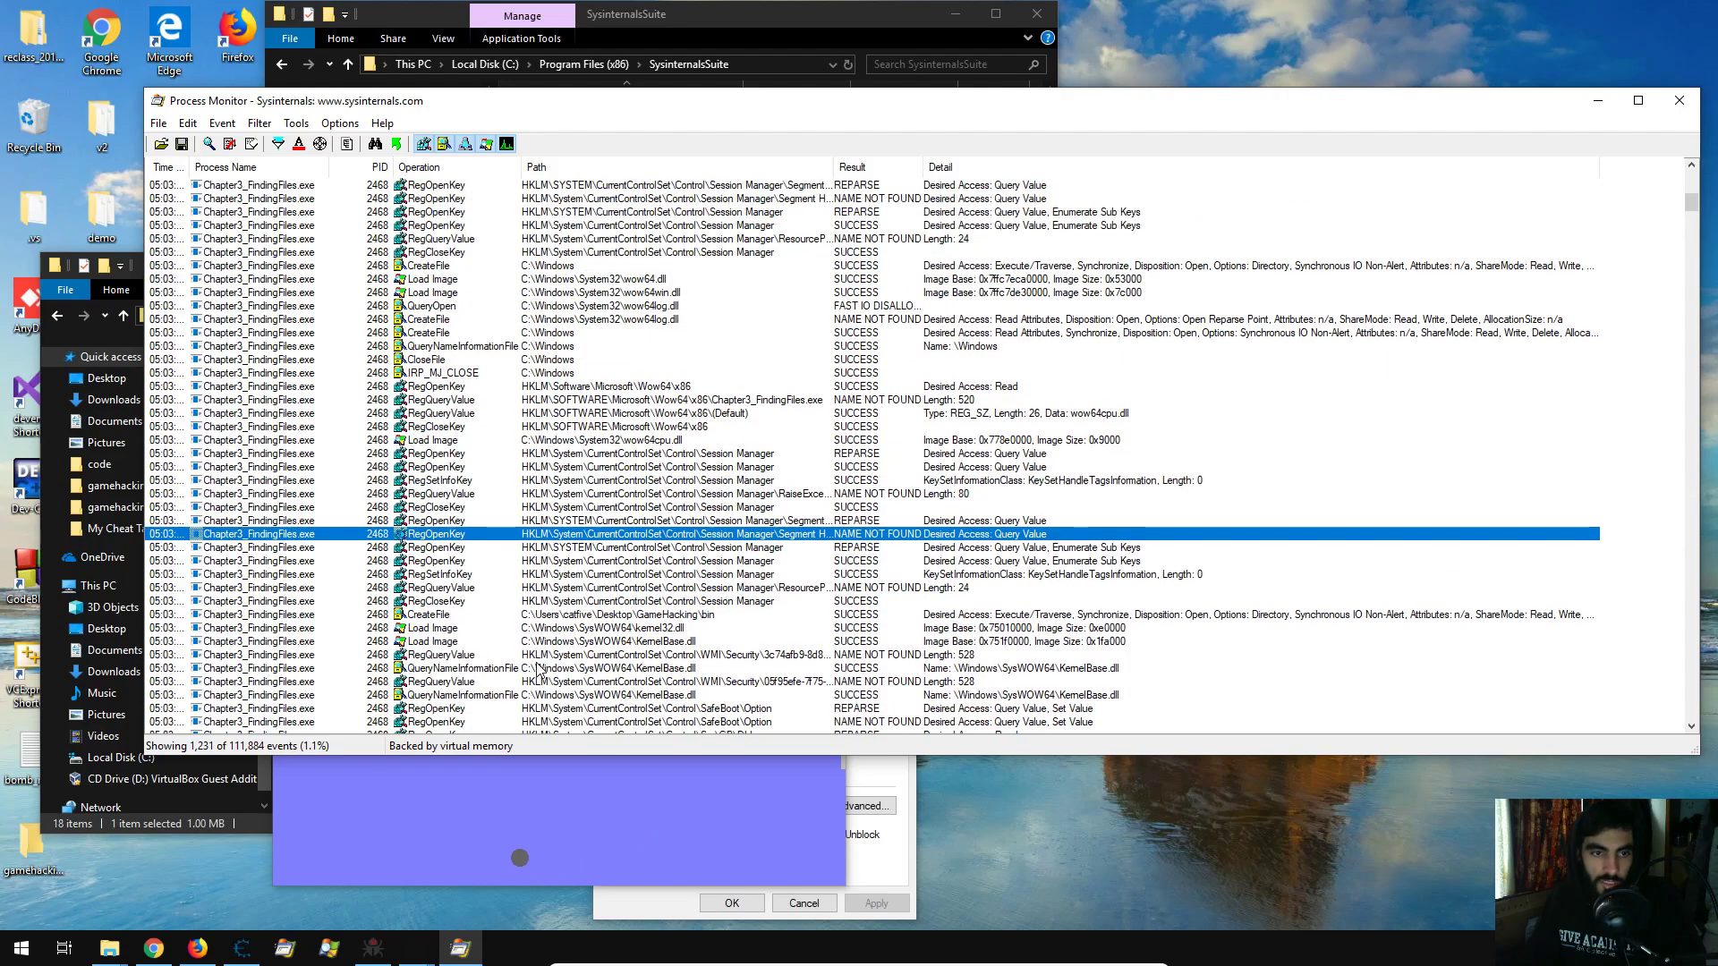
pyautogui.scroll(5, 522, 591)
pyautogui.scroll(6, 524, 591)
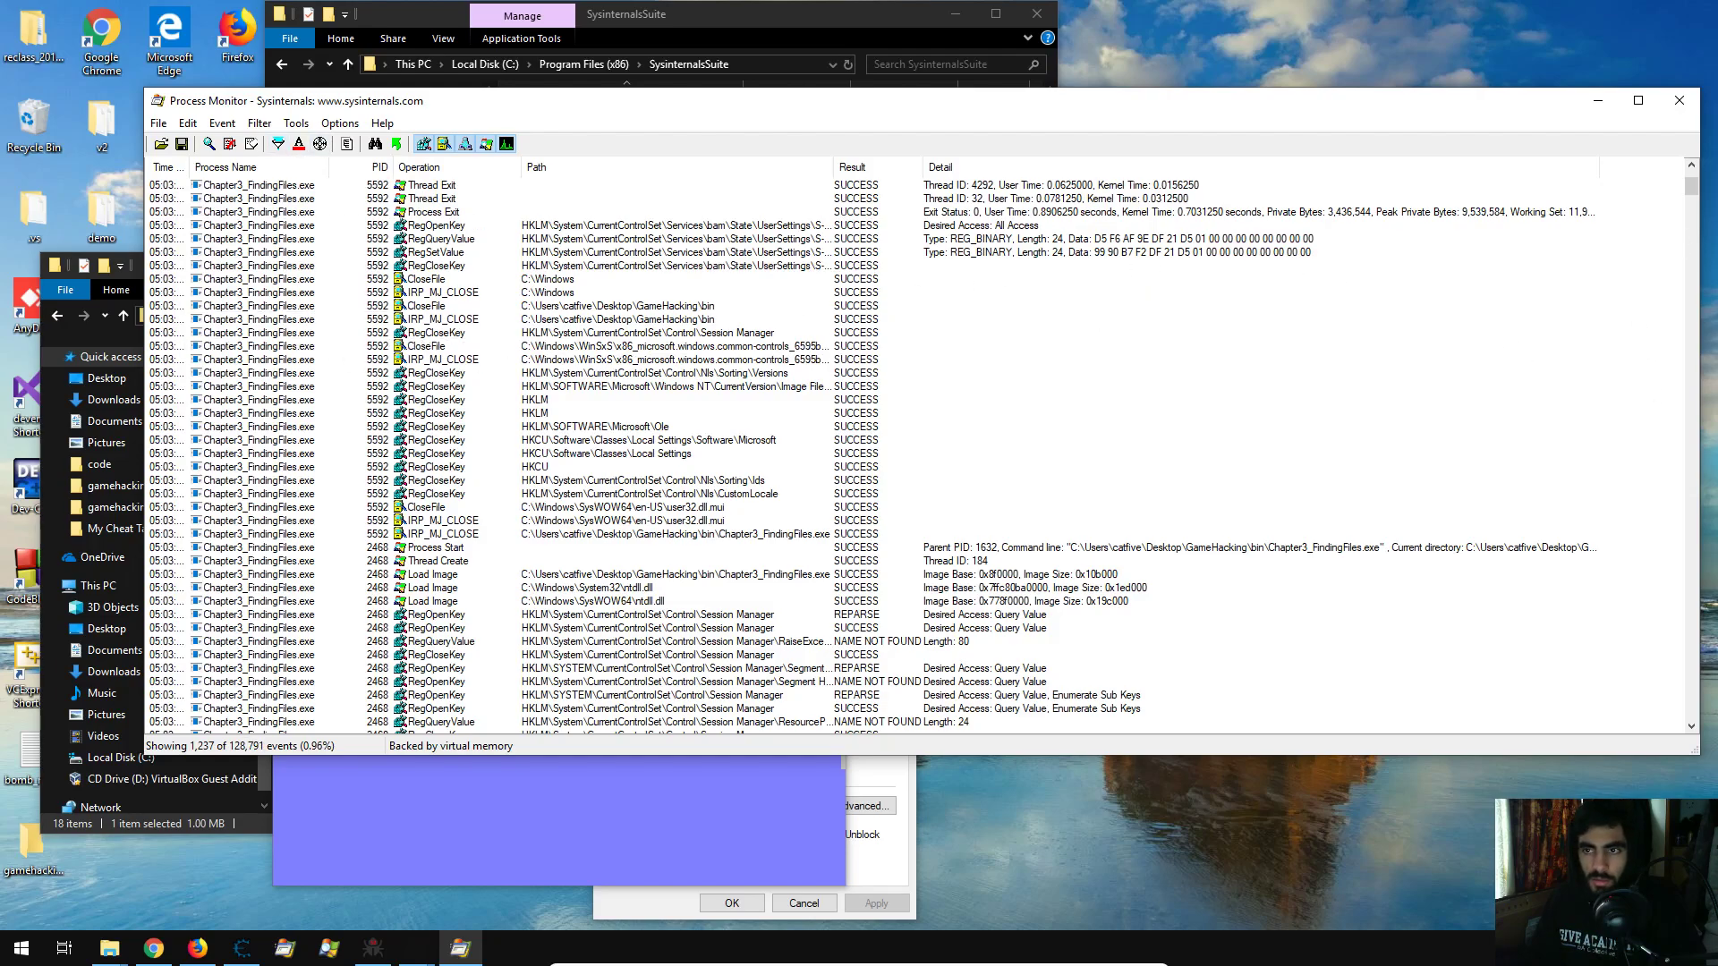
pyautogui.moveTo(1691, 191); pyautogui.dragTo(1692, 268)
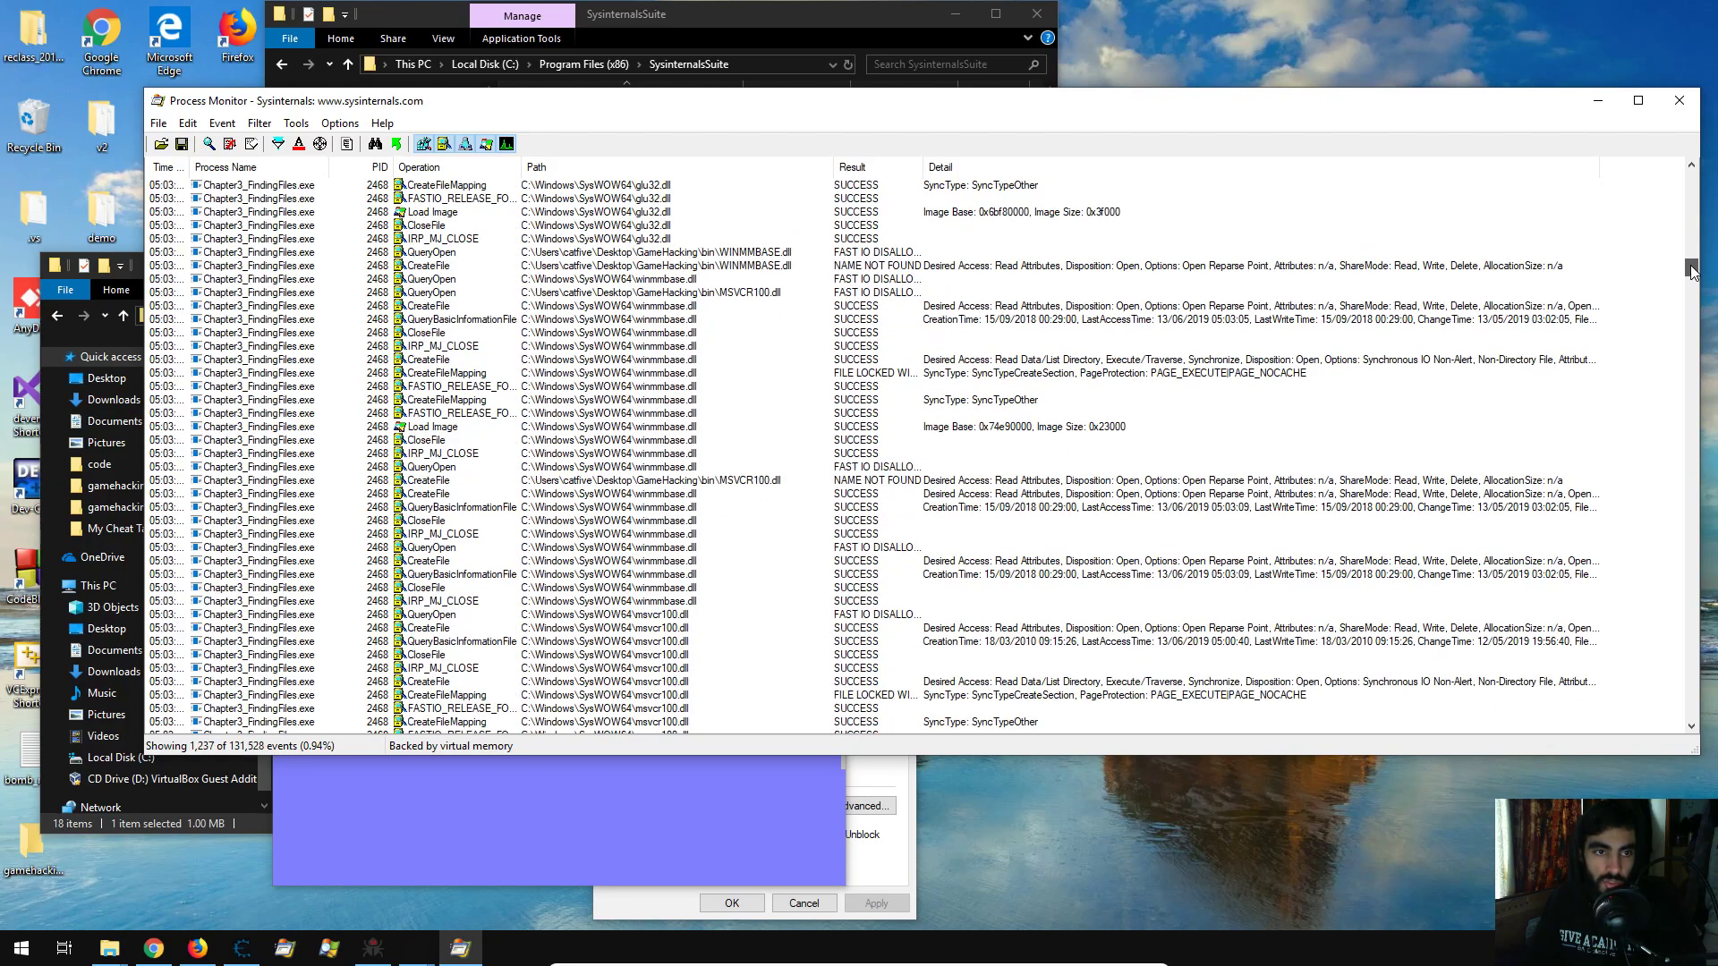
# Add a filter condition Operation is ReadFile.
pyautogui.click(259, 122)
pyautogui.click(287, 169)
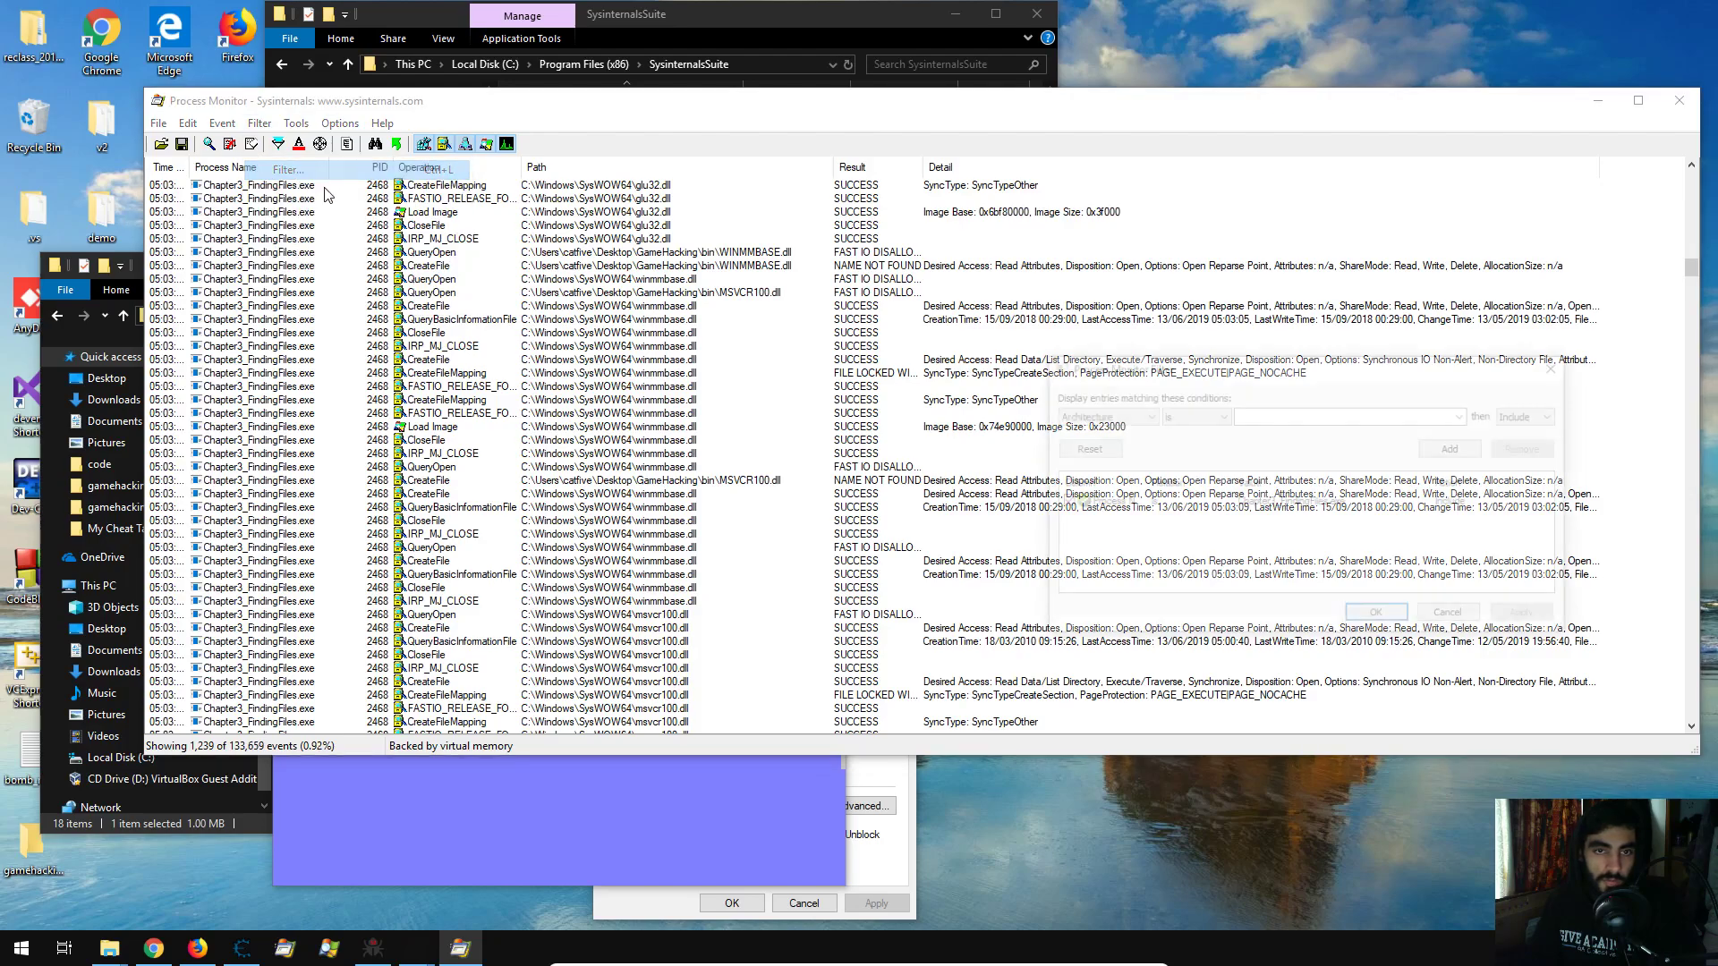
pyautogui.click(1078, 418)
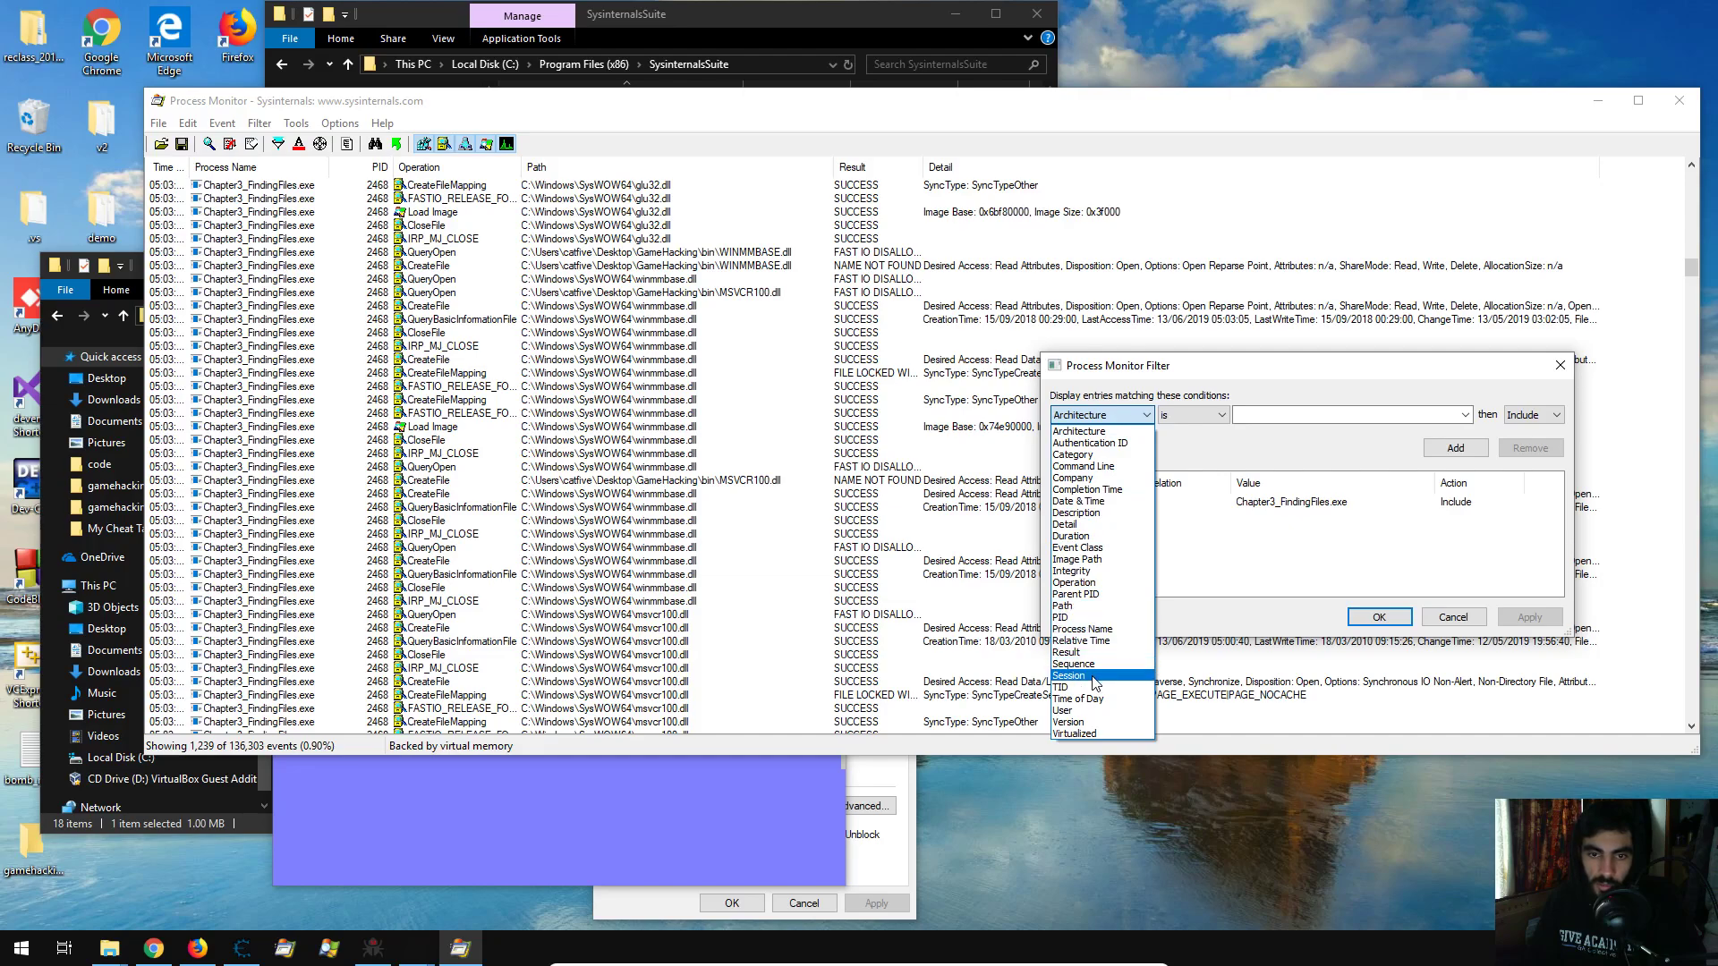
pyautogui.click(1084, 594)
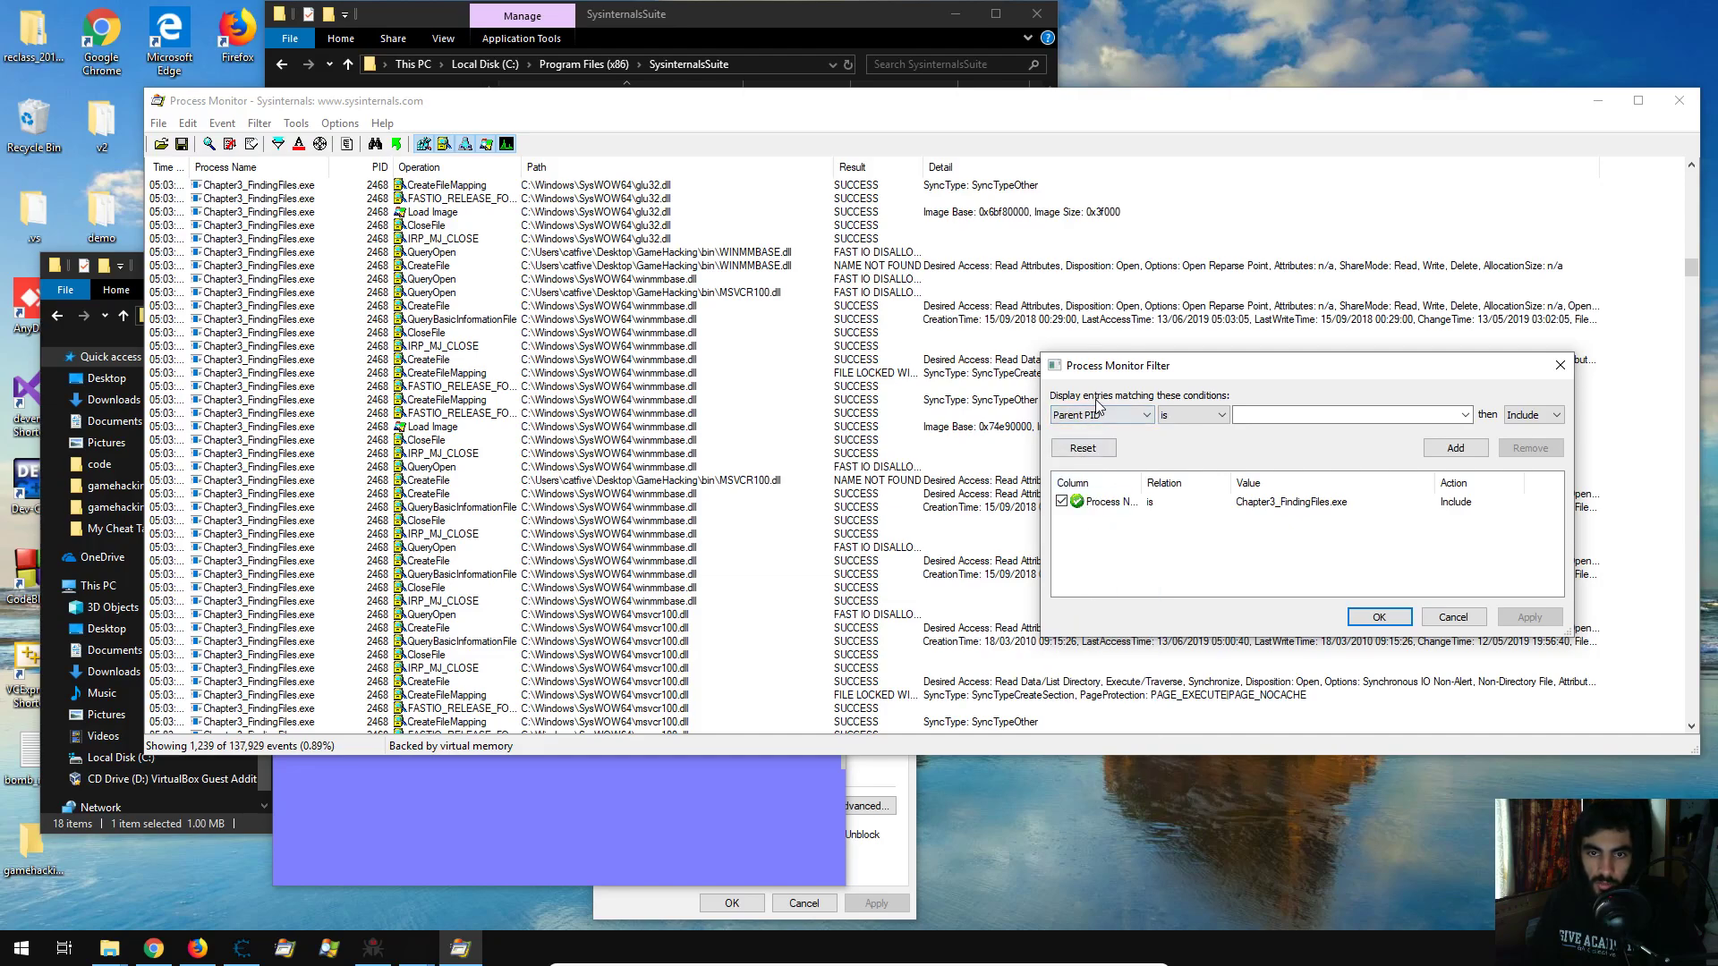
pyautogui.click(1097, 413)
pyautogui.click(1093, 587)
pyautogui.click(1290, 416)
pyautogui.write('ReadFile')
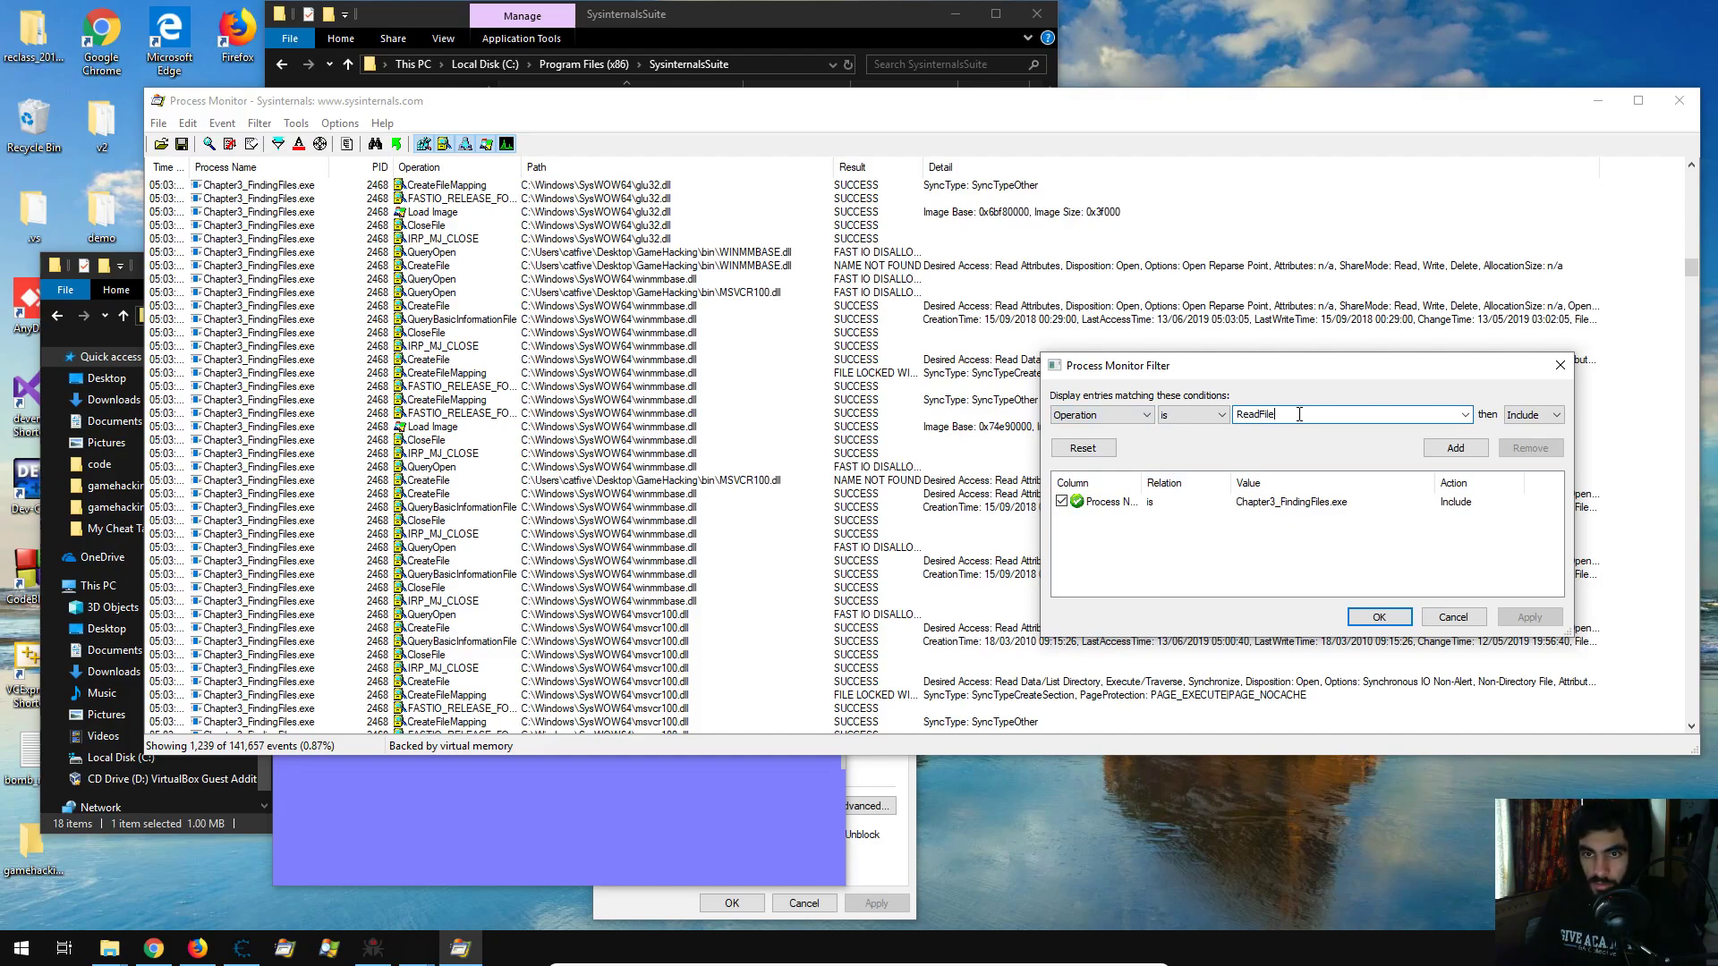
pyautogui.click(1455, 448)
# Add a second condition Operation is WriteFile and apply both filters to the log.
pyautogui.doubleClick(1349, 415)
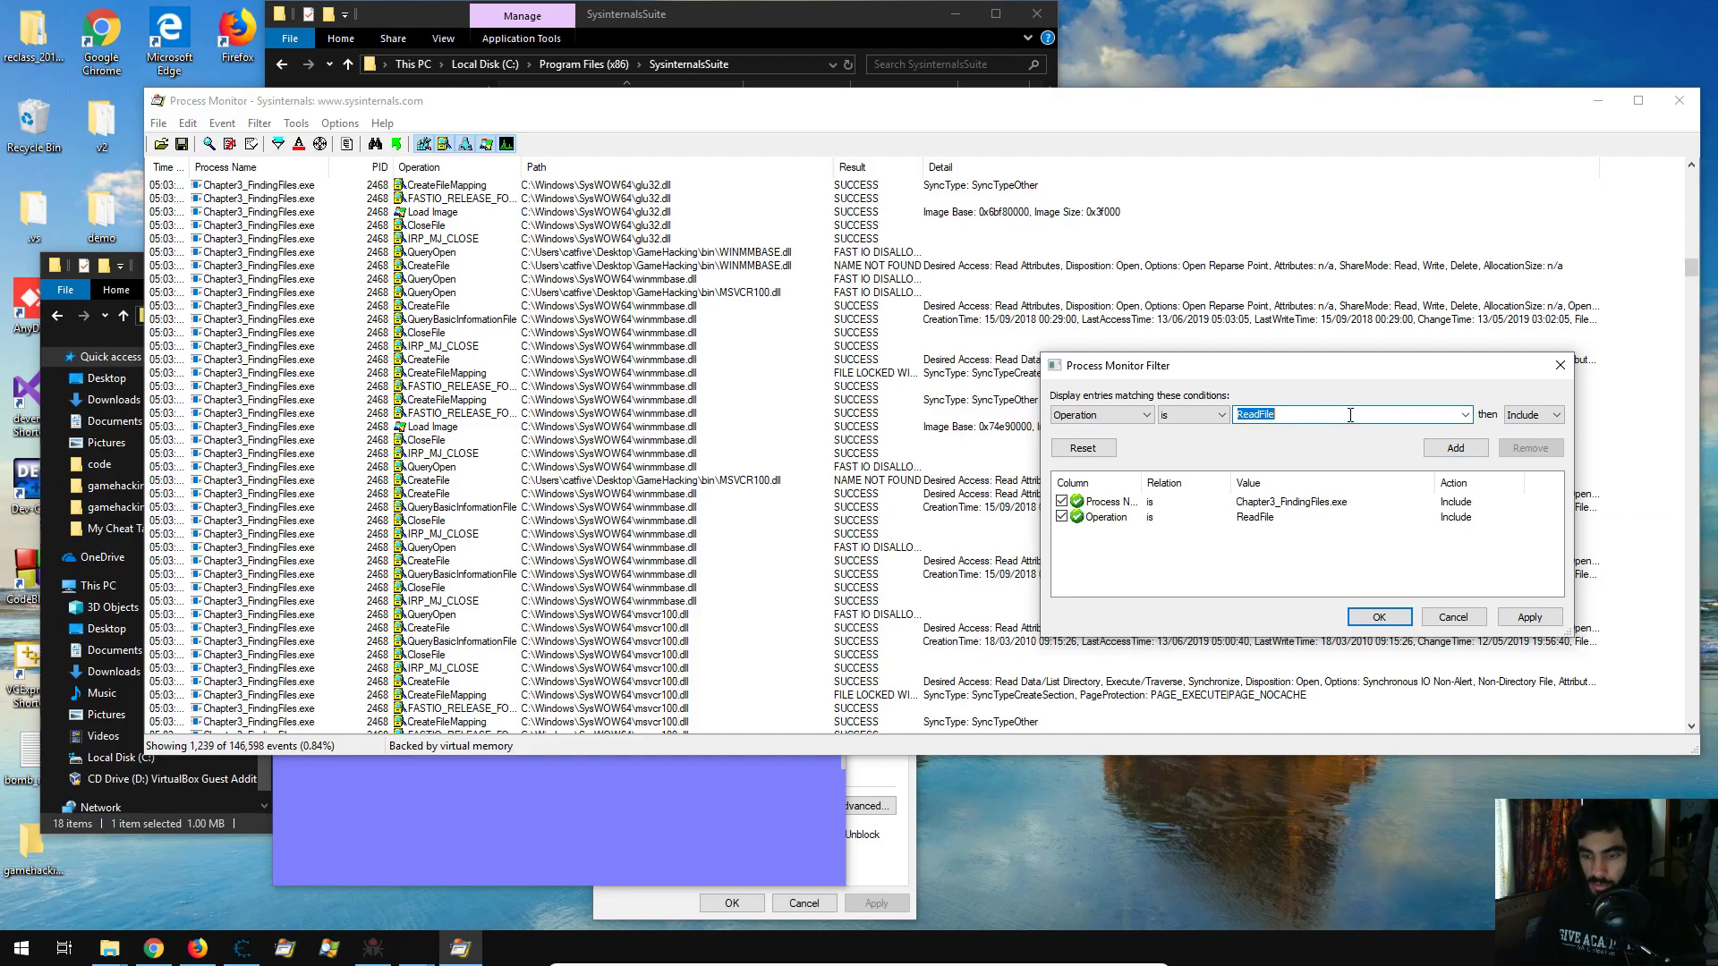
pyautogui.write('Writ')
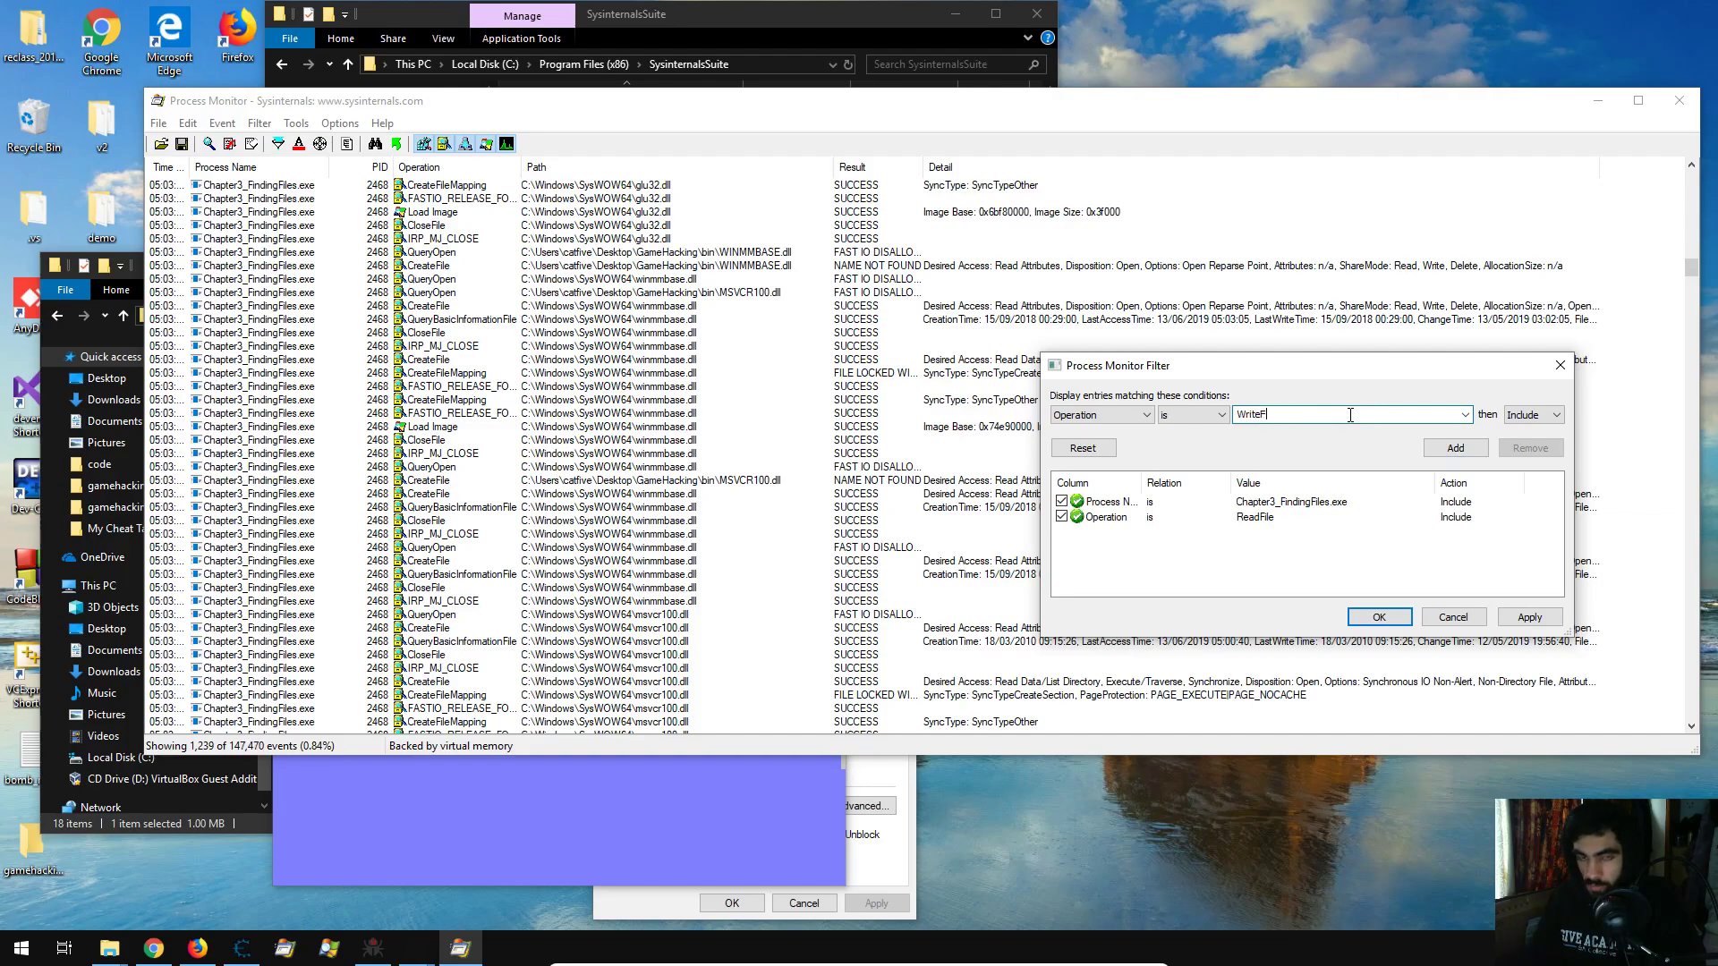
pyautogui.click(1455, 447)
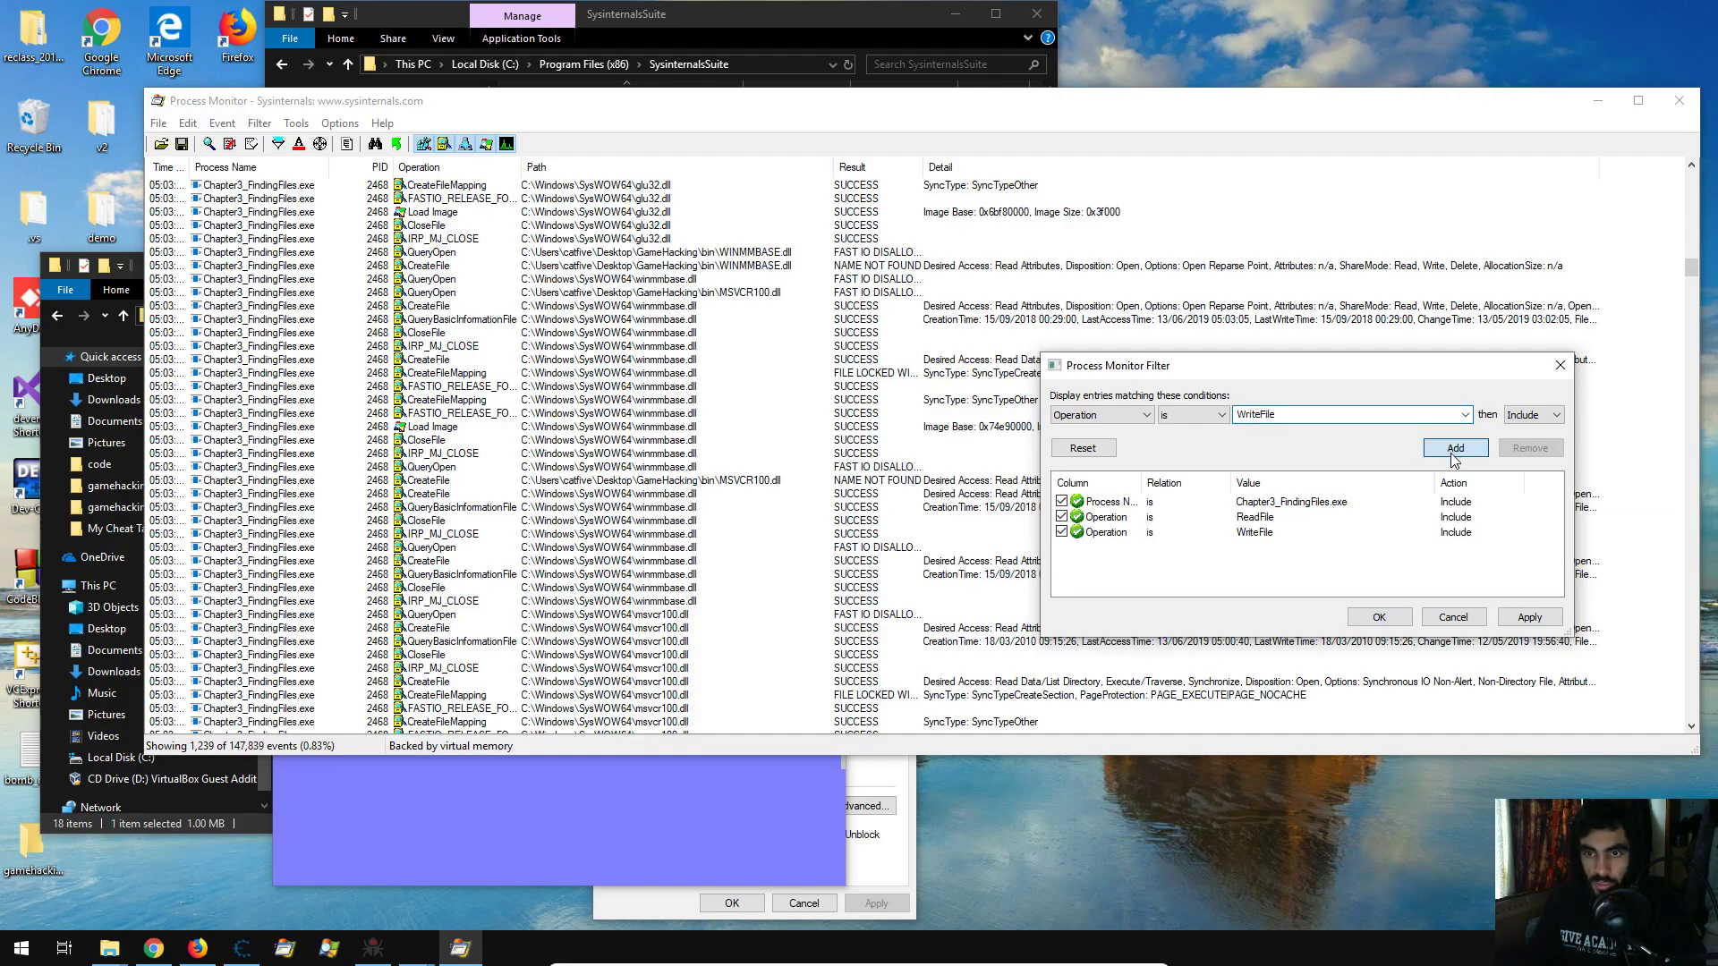
pyautogui.click(1529, 618)
pyautogui.click(1382, 615)
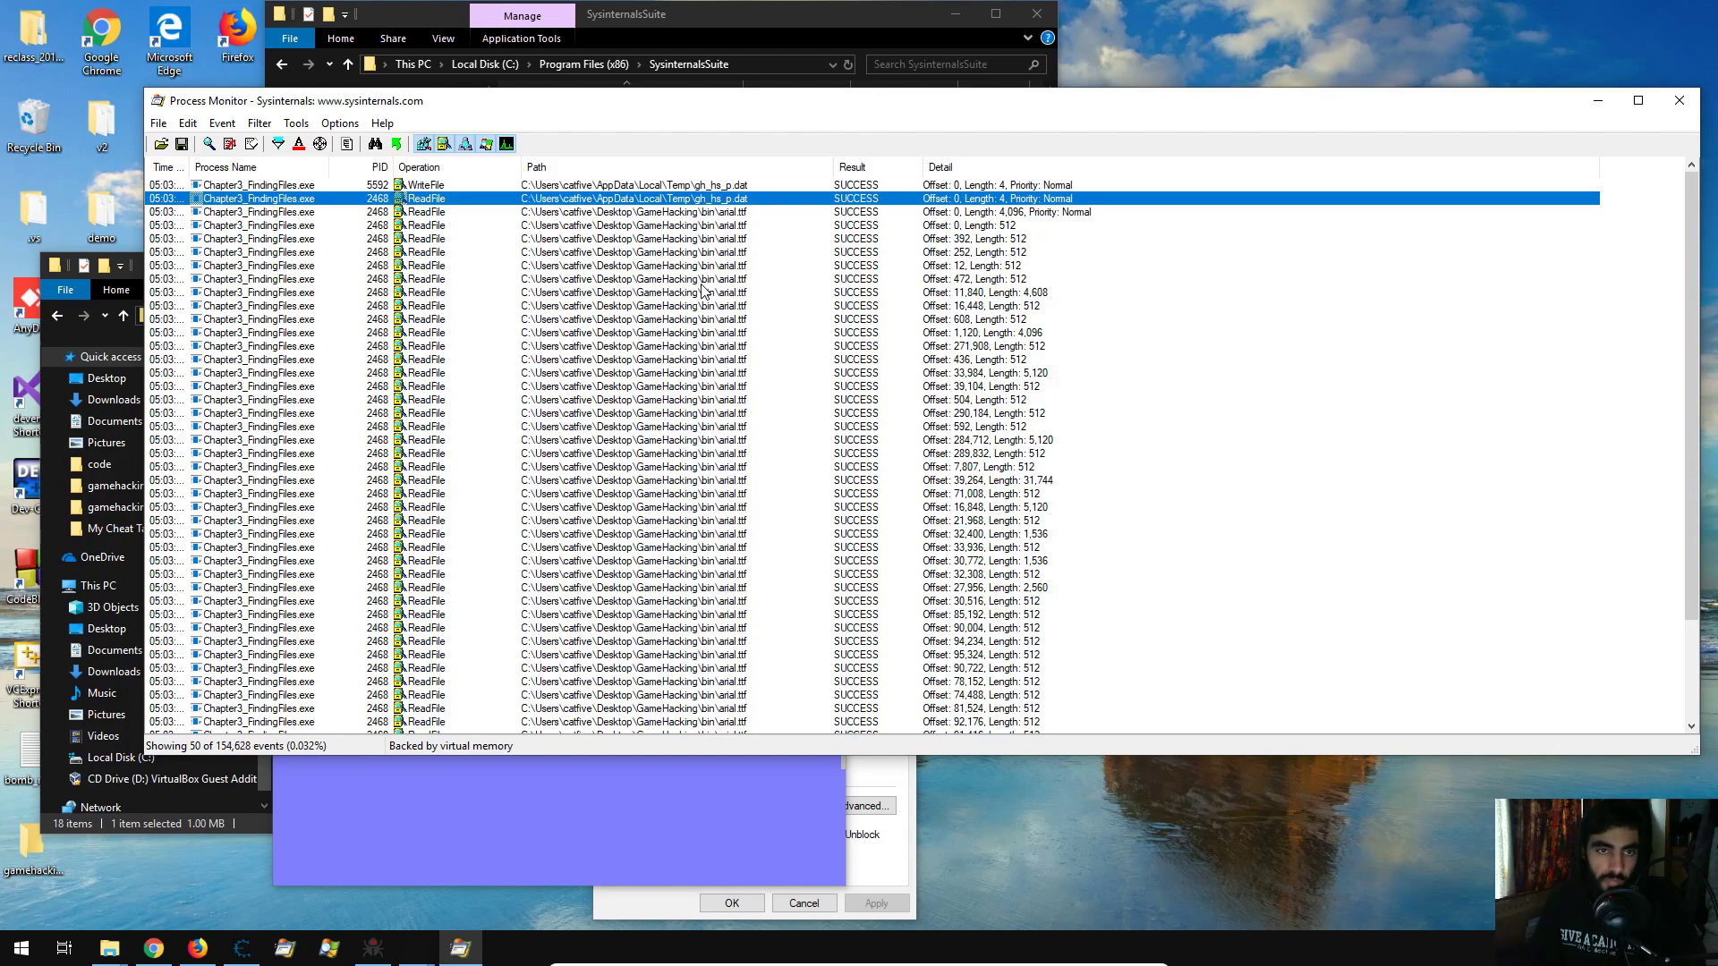
# Step through the gh_hs_p.dat WriteFile and ReadFile events and the arial.ttf read.
pyautogui.click(442, 187)
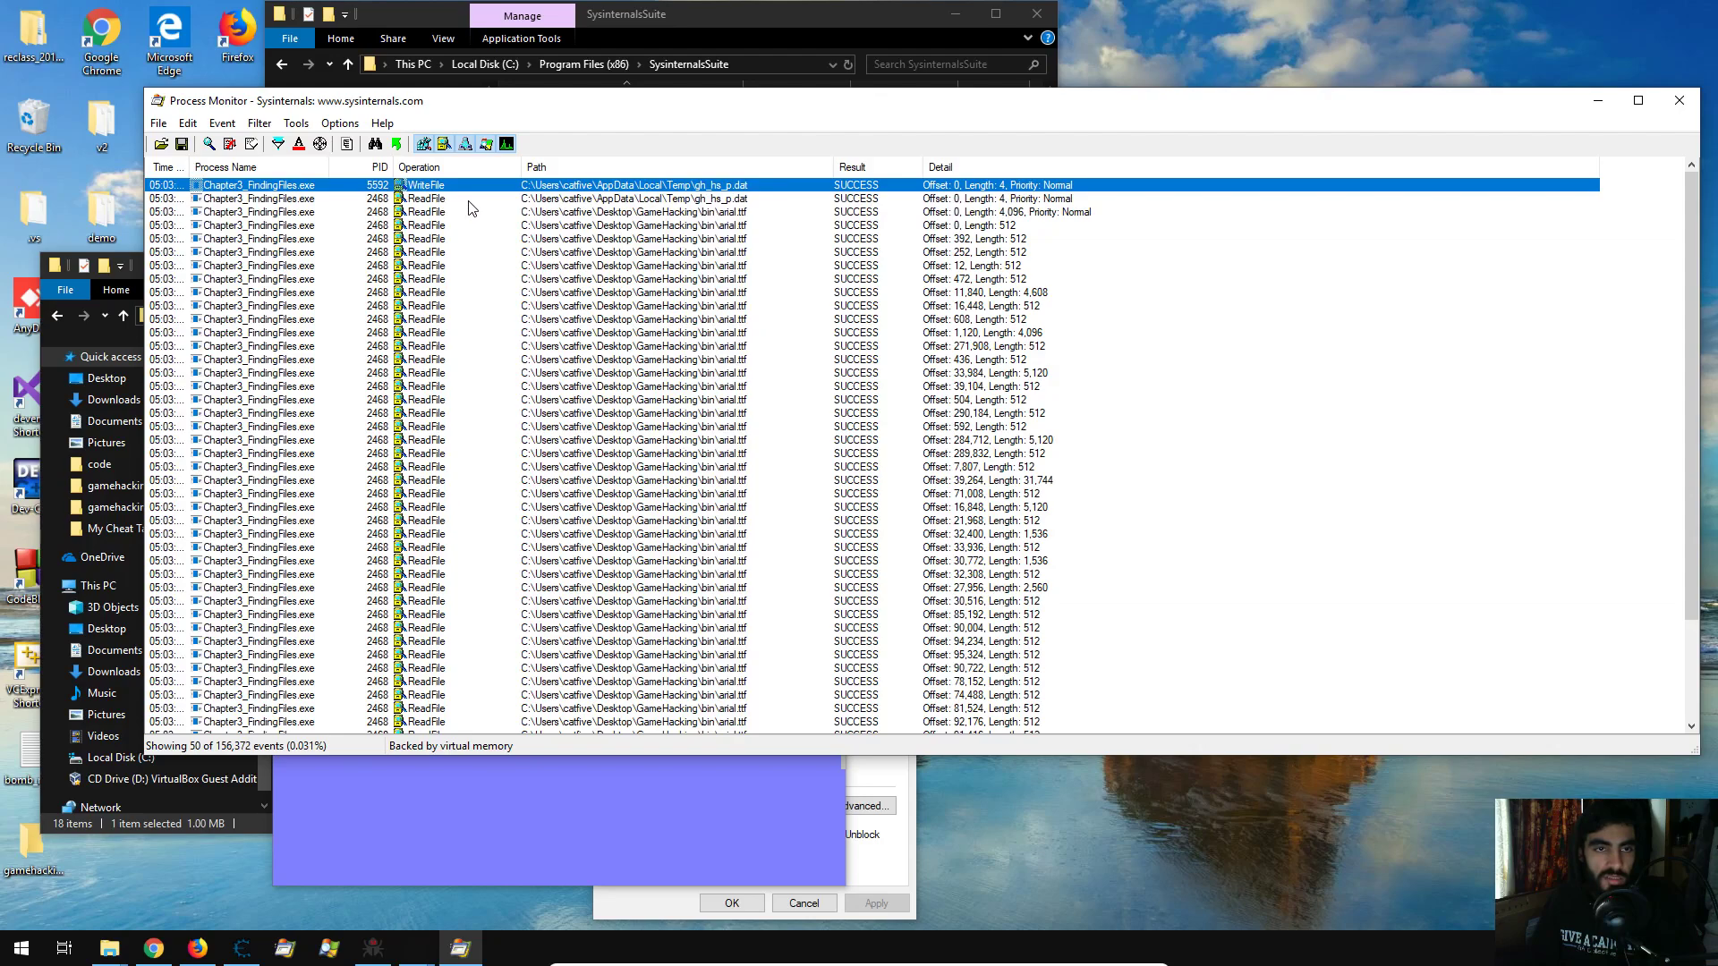
pyautogui.press('Down')
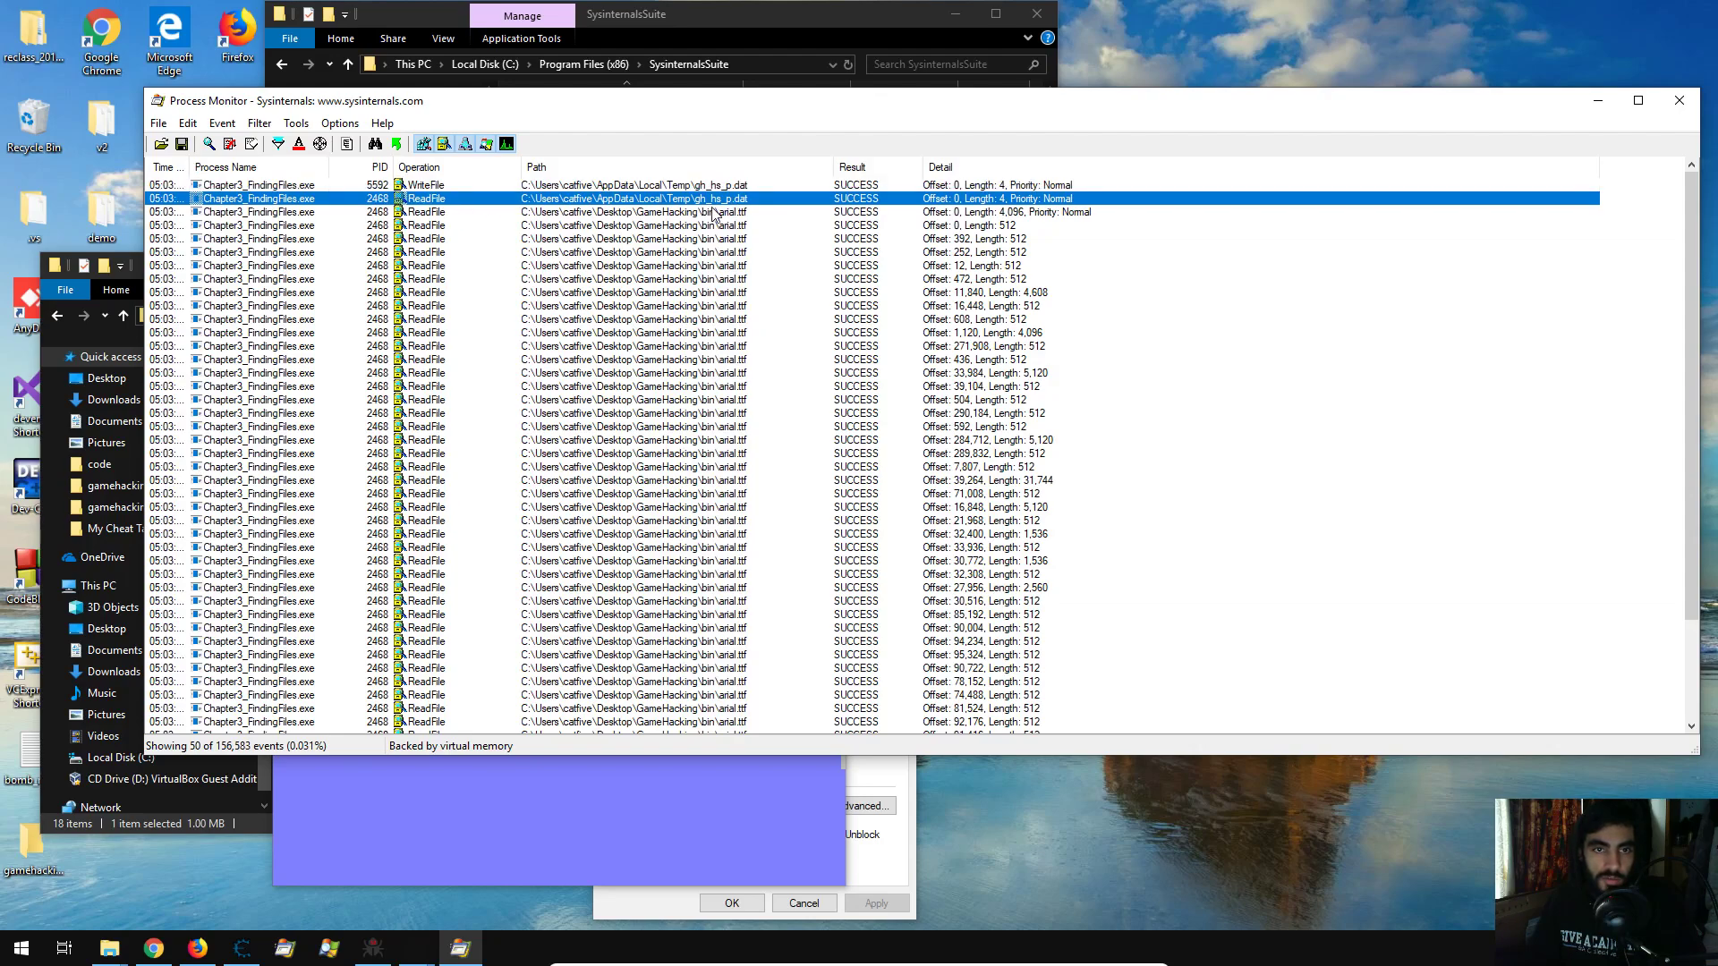
pyautogui.click(737, 189)
pyautogui.press('Down')
pyautogui.press('Down')
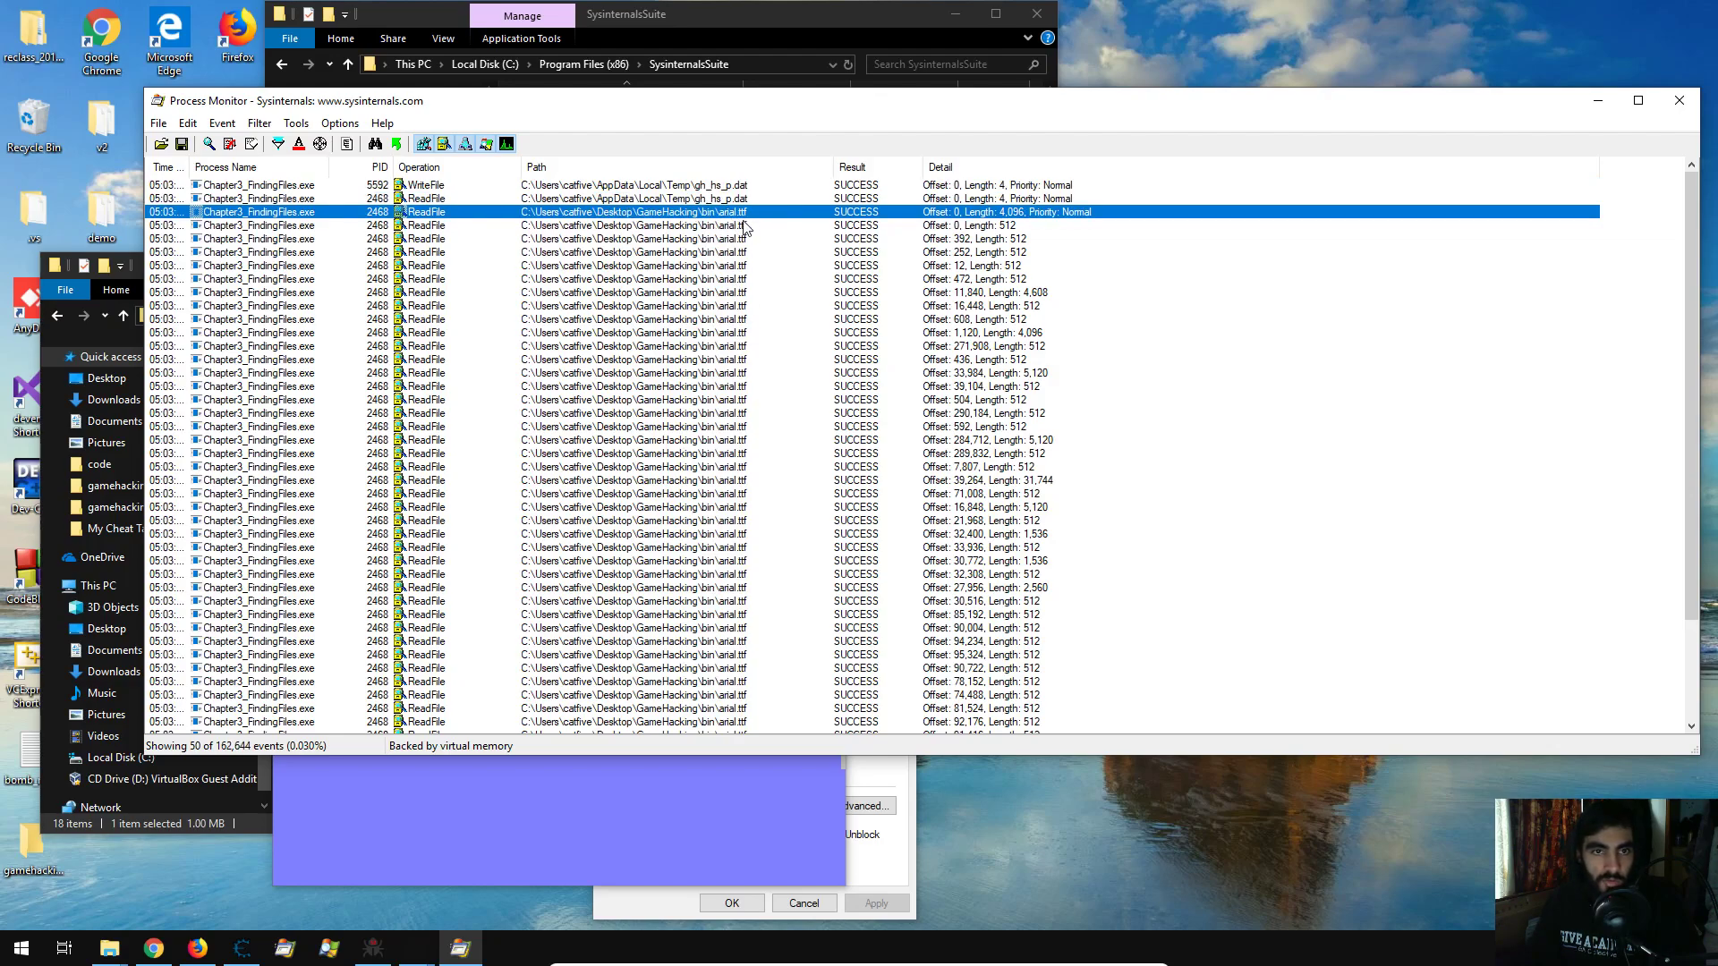
pyautogui.scroll(-5, 713, 278)
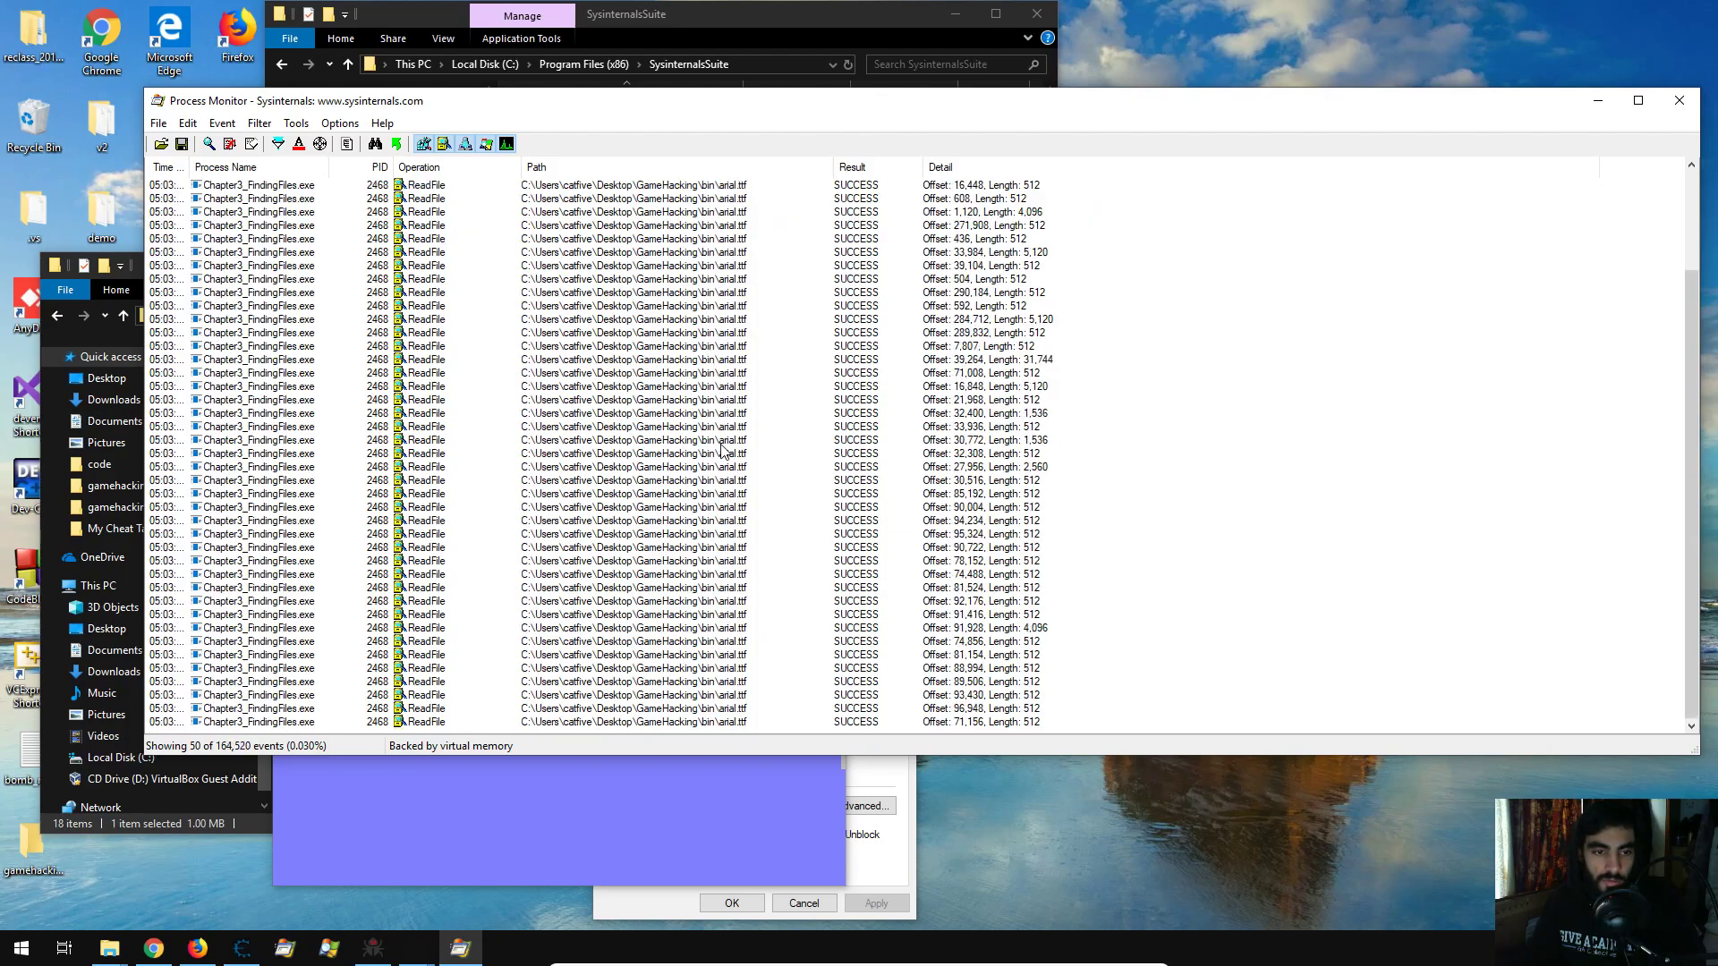
pyautogui.scroll(5, 725, 463)
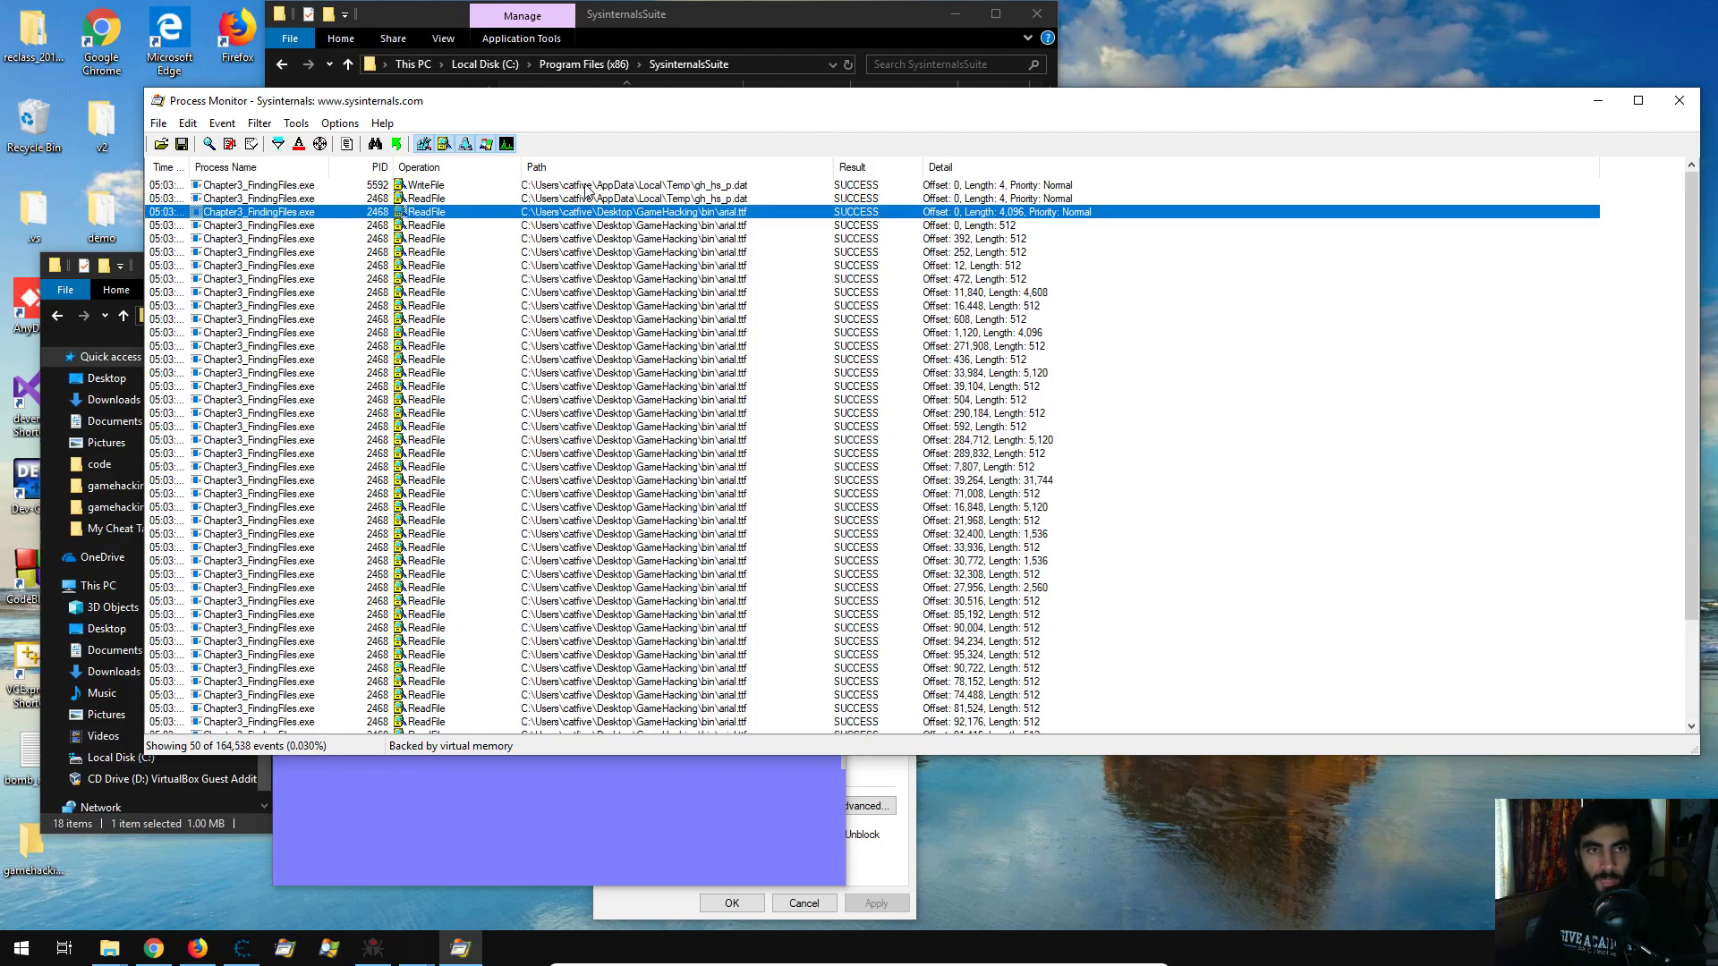
# Compare the gh_hs_p.dat write and read events and single out the WriteFile in Temp.
pyautogui.click(607, 187)
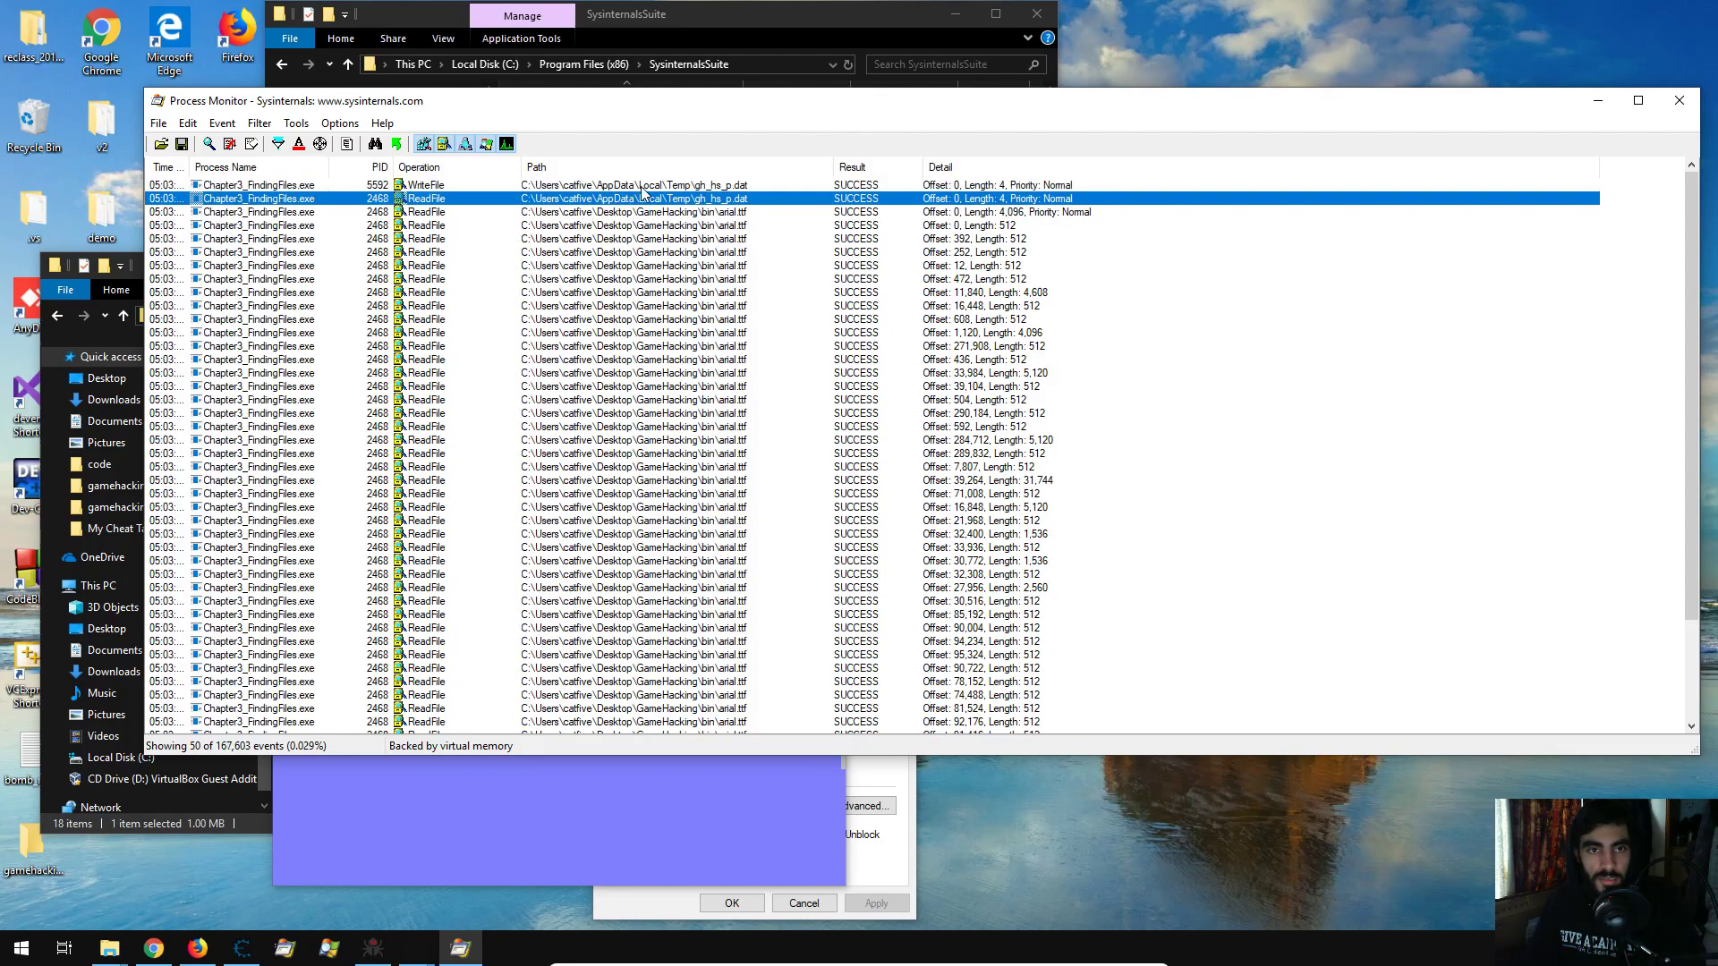
pyautogui.click(642, 186)
pyautogui.click(759, 199)
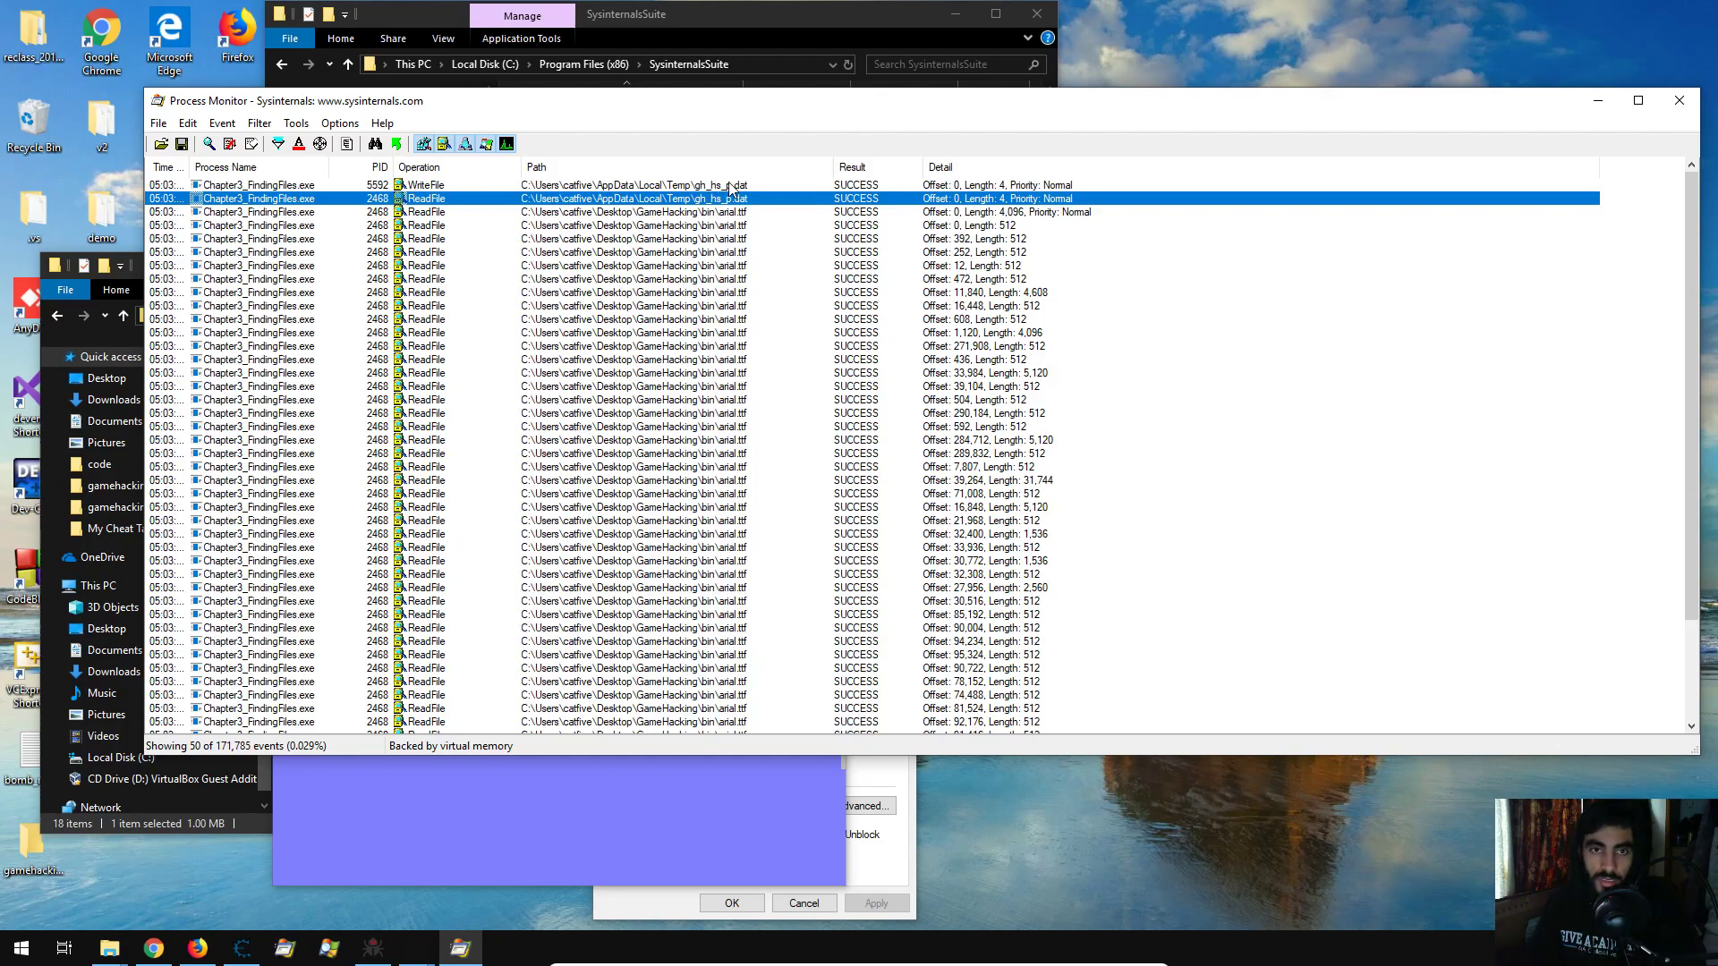
pyautogui.click(720, 188)
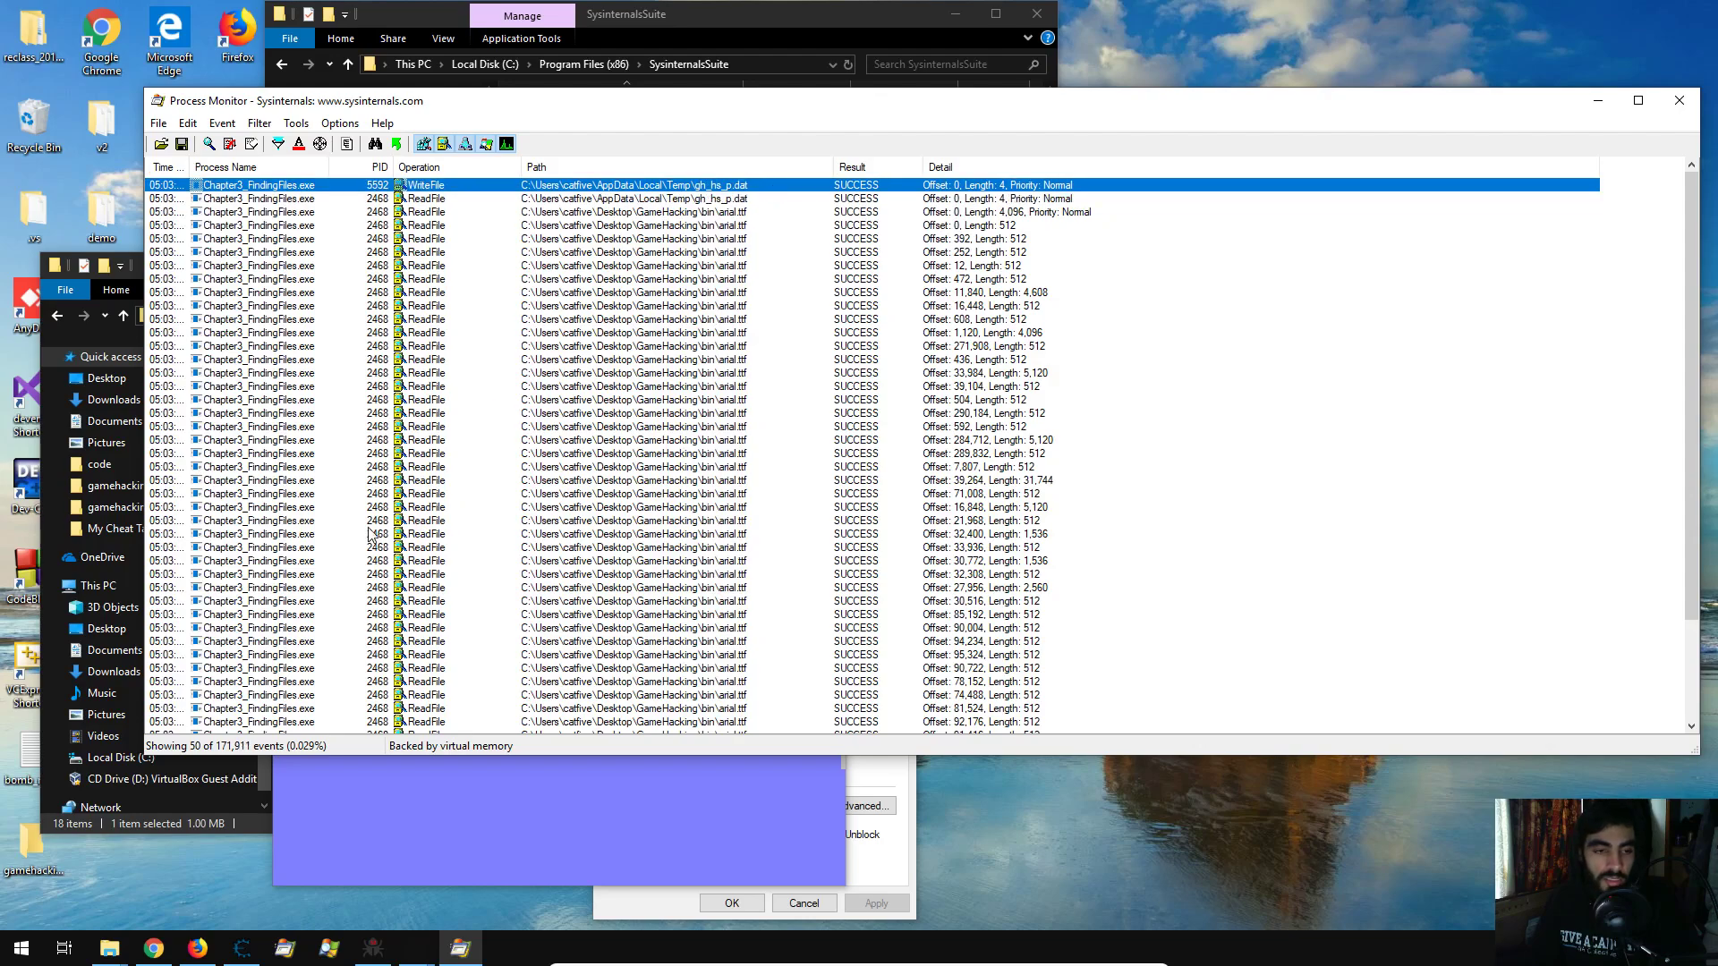
# Navigate the bin folder window to the AppData Local Temp folder via the address bar.
pyautogui.click(100, 316)
pyautogui.click(329, 320)
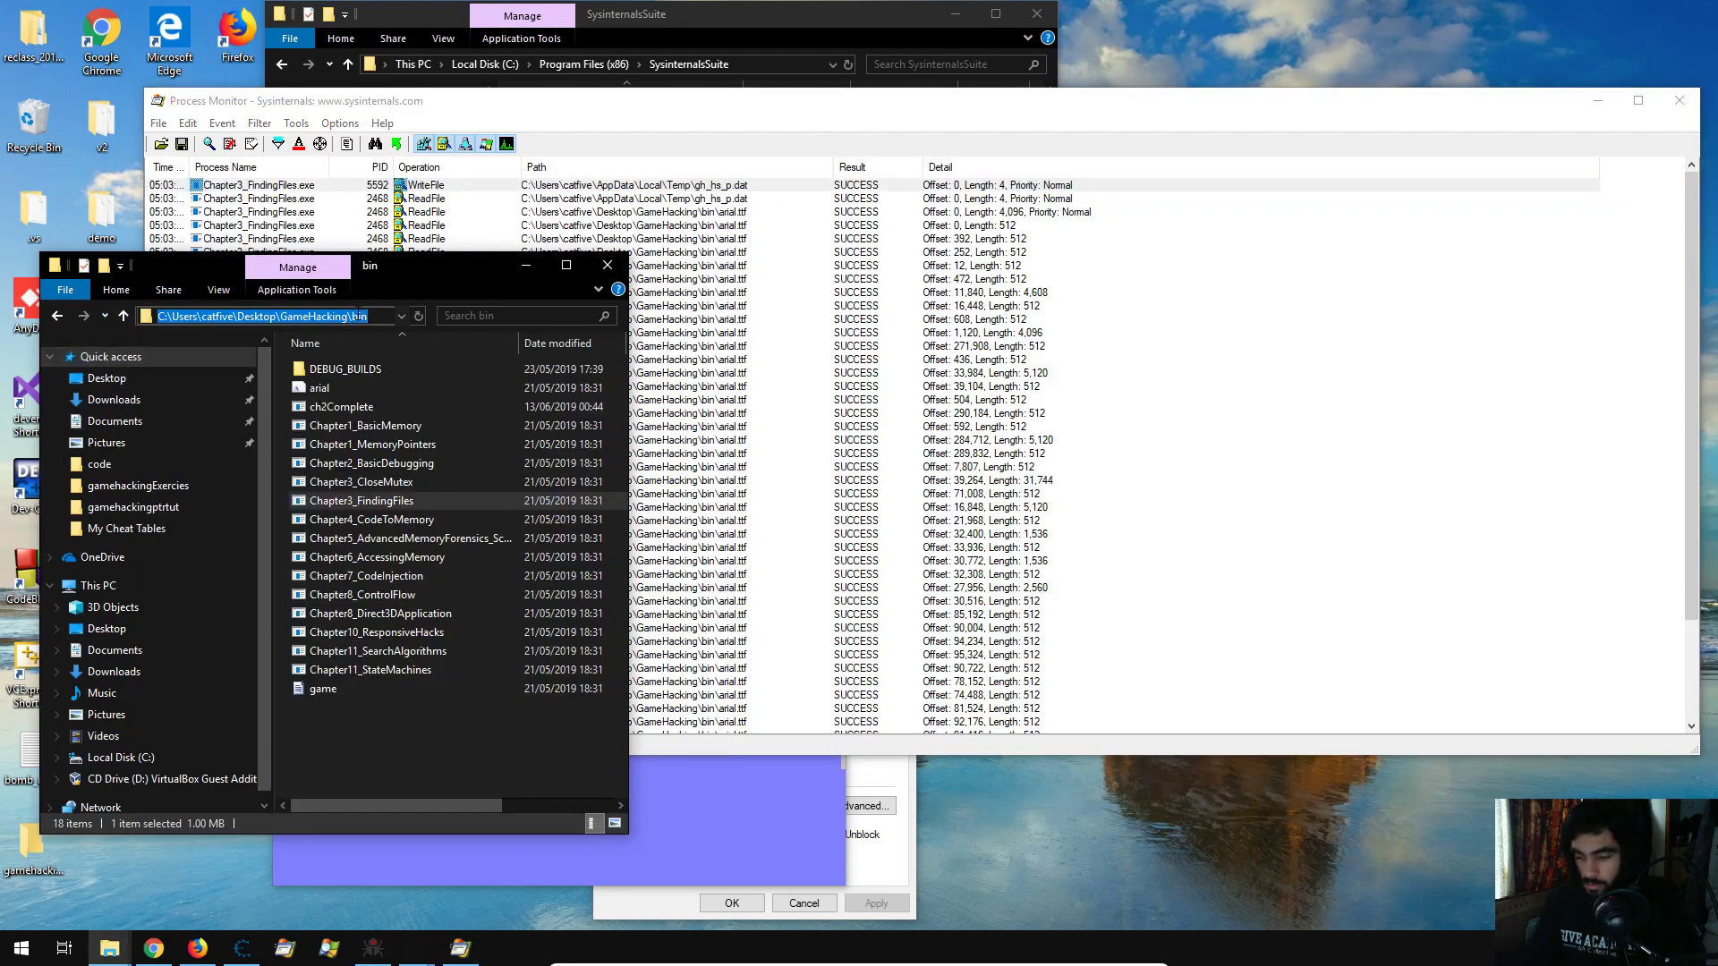
pyautogui.write('C:\\Users\\catfive\\AppData\\Local\\Temp')
pyautogui.press('Return')
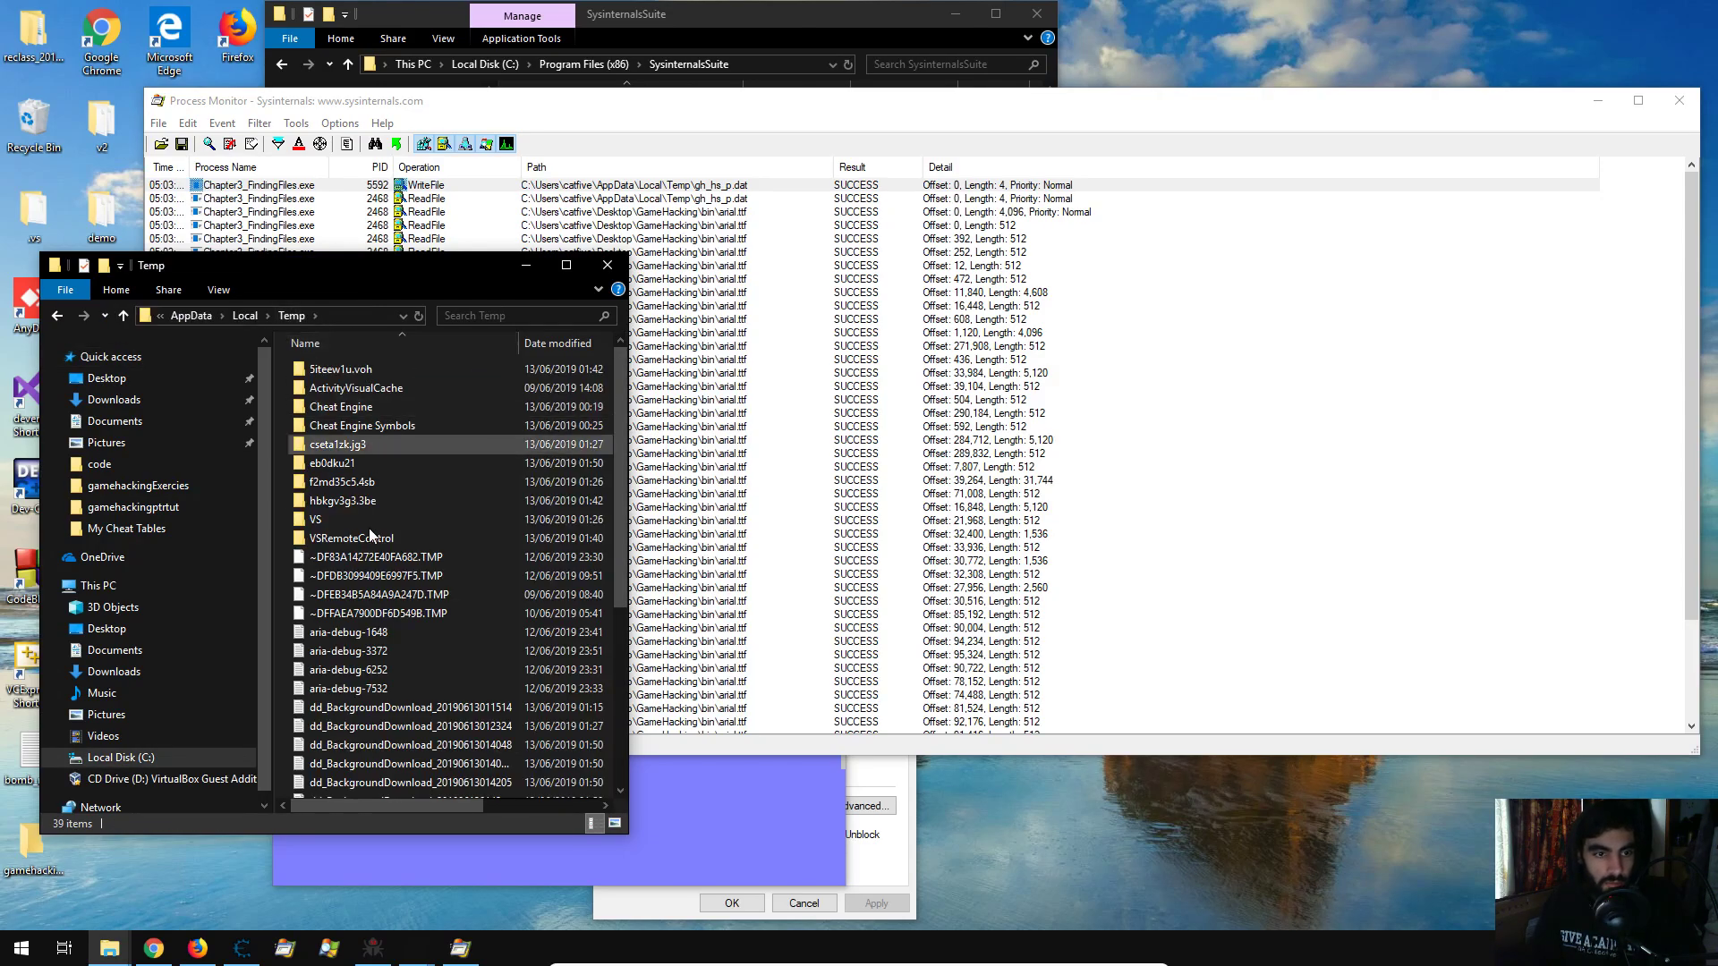
pyautogui.scroll(-5, 373, 564)
# Open gh_hs_p.dat in HxD and select its first byte, 64.
pyautogui.click(346, 635)
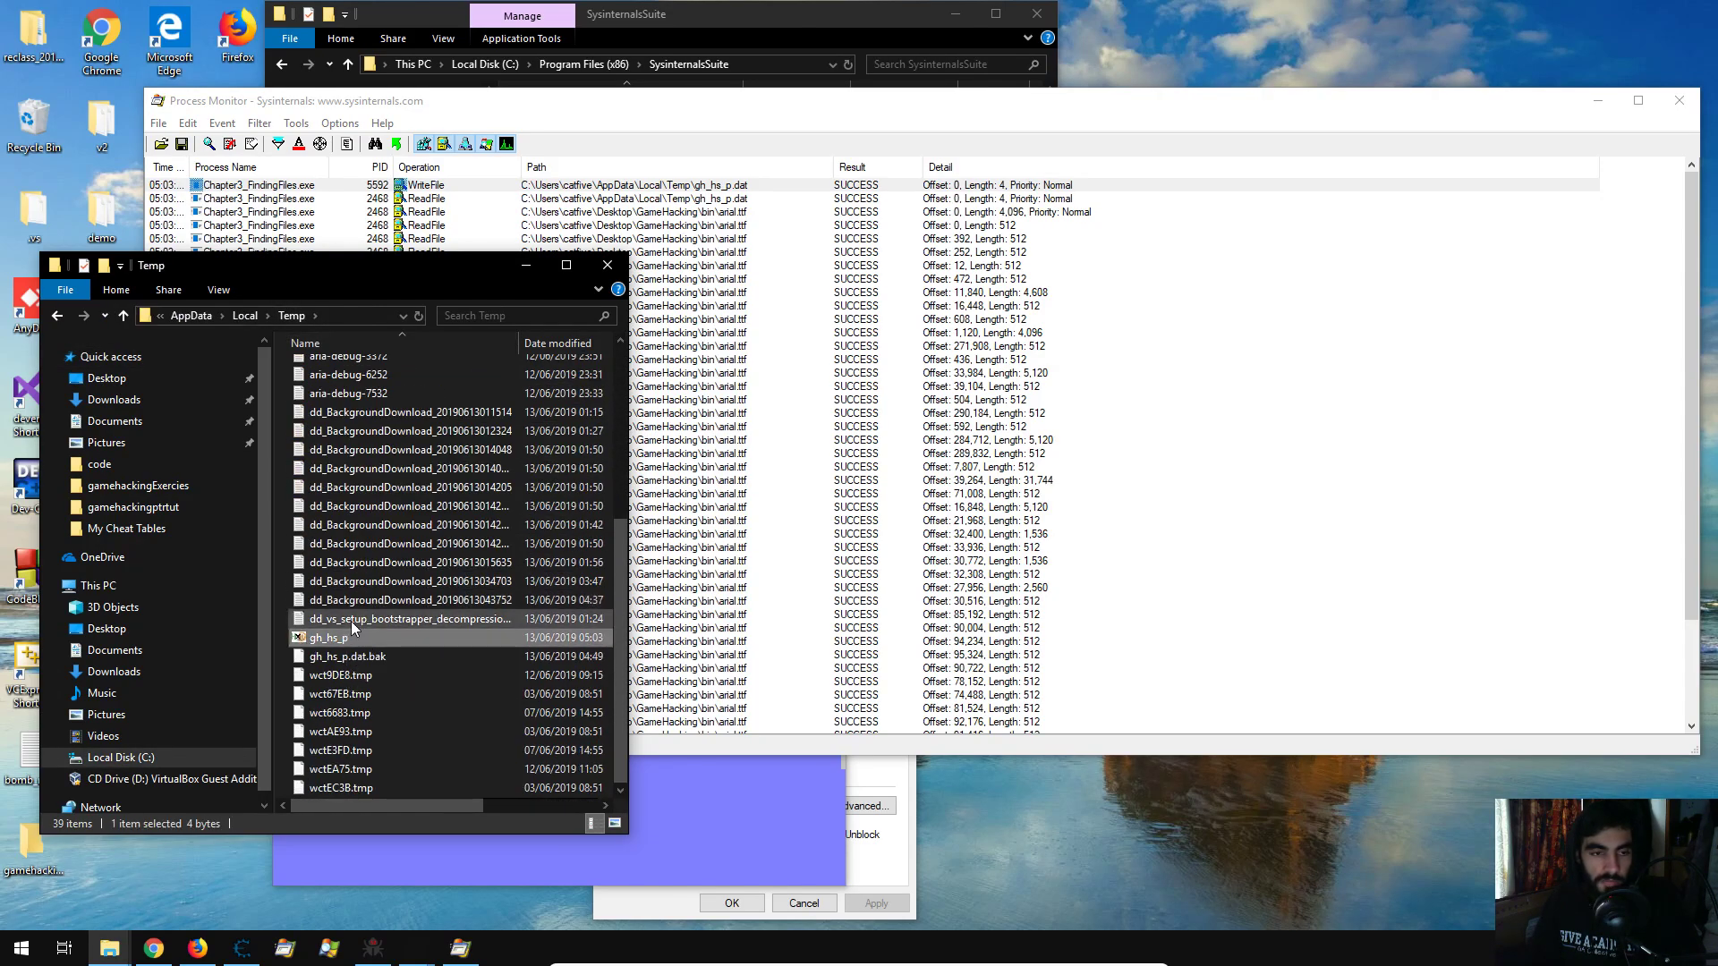
pyautogui.doubleClick(320, 637)
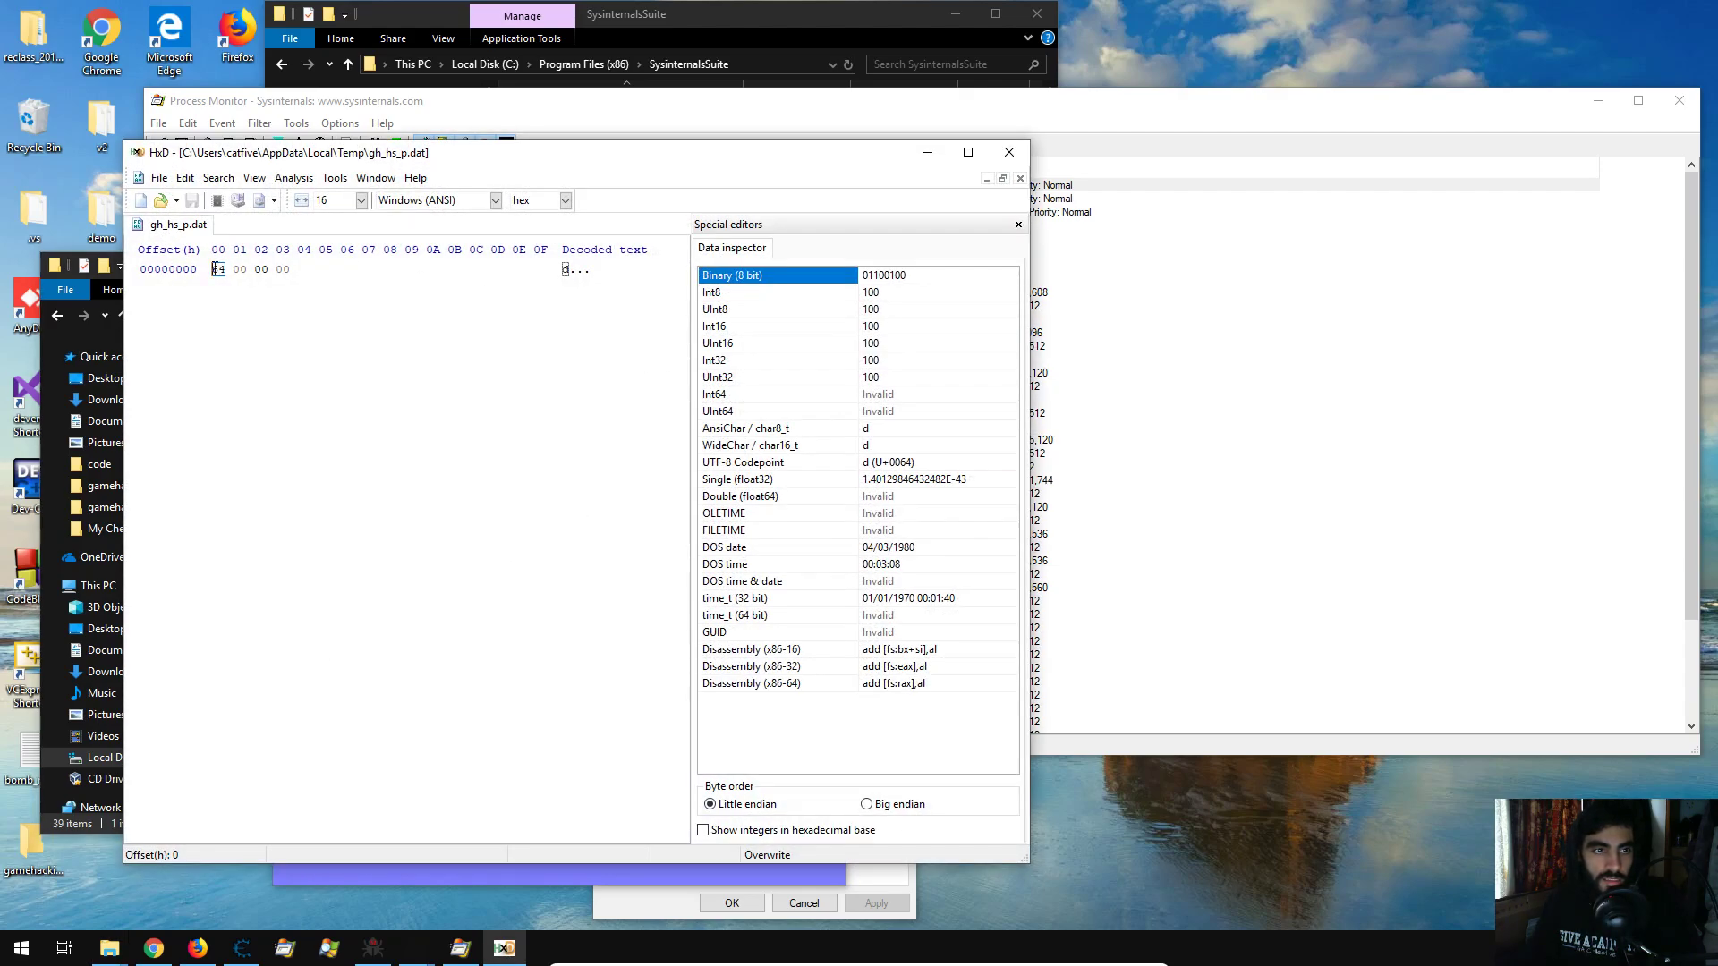
pyautogui.moveTo(217, 268); pyautogui.dragTo(230, 273)
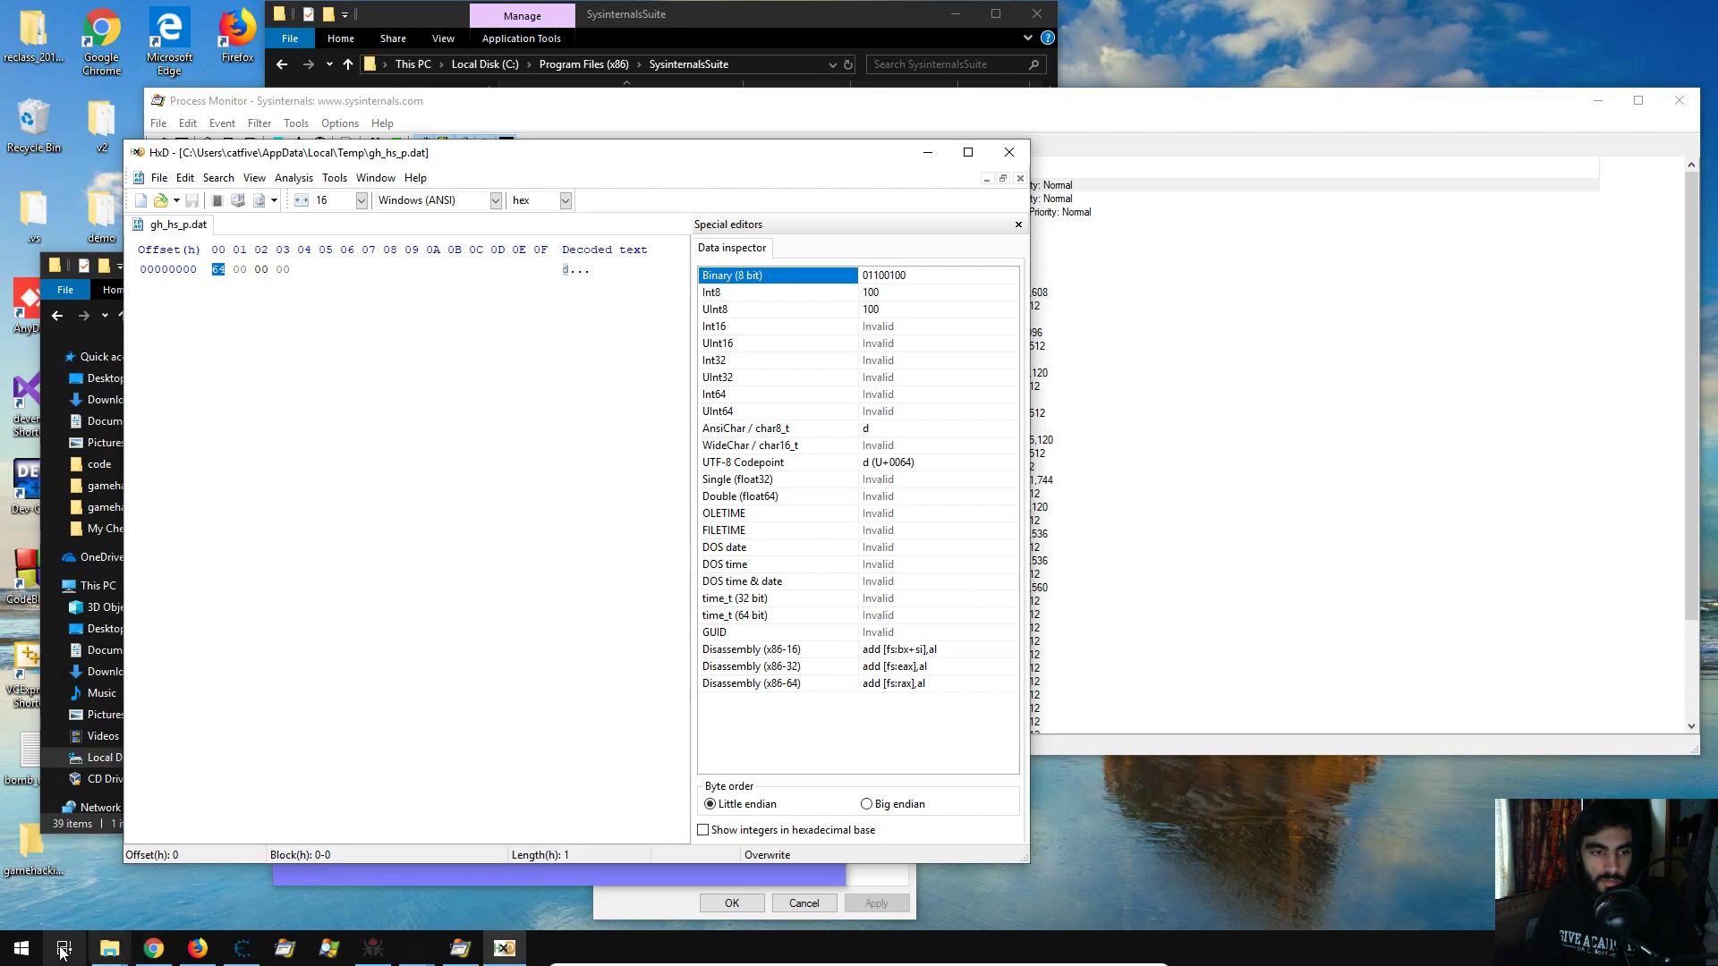
# Launch Calculator from Start search and shrink it to a smaller window.
pyautogui.click(22, 950)
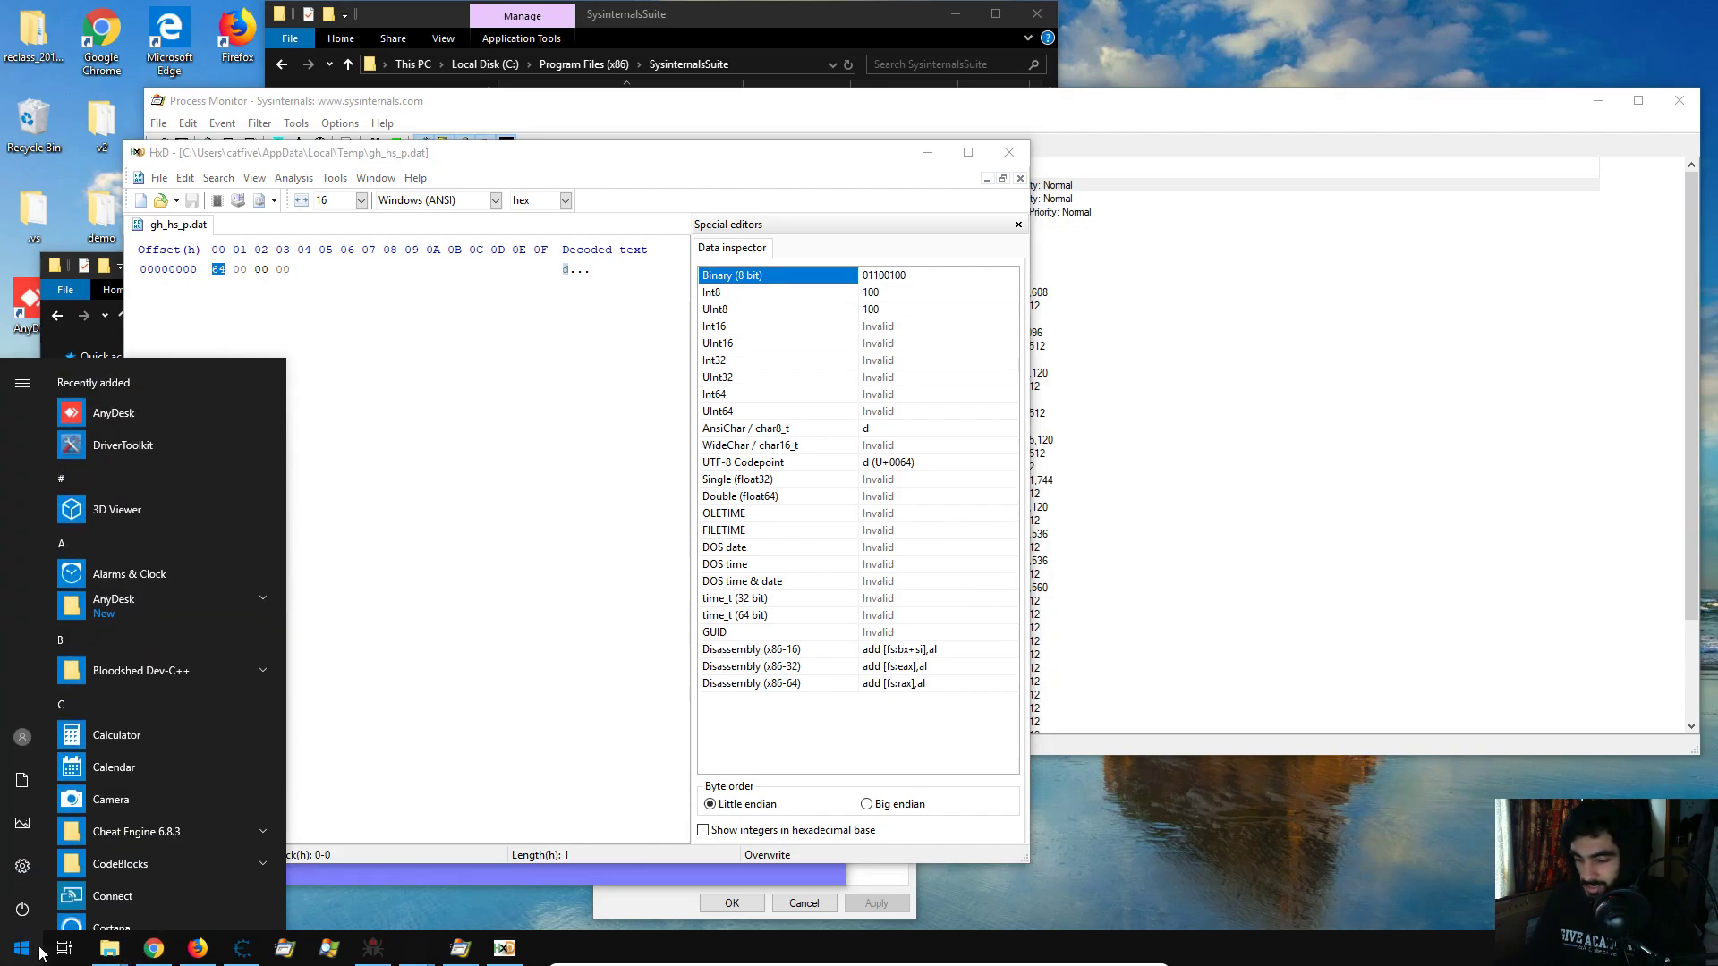
pyautogui.write('calc')
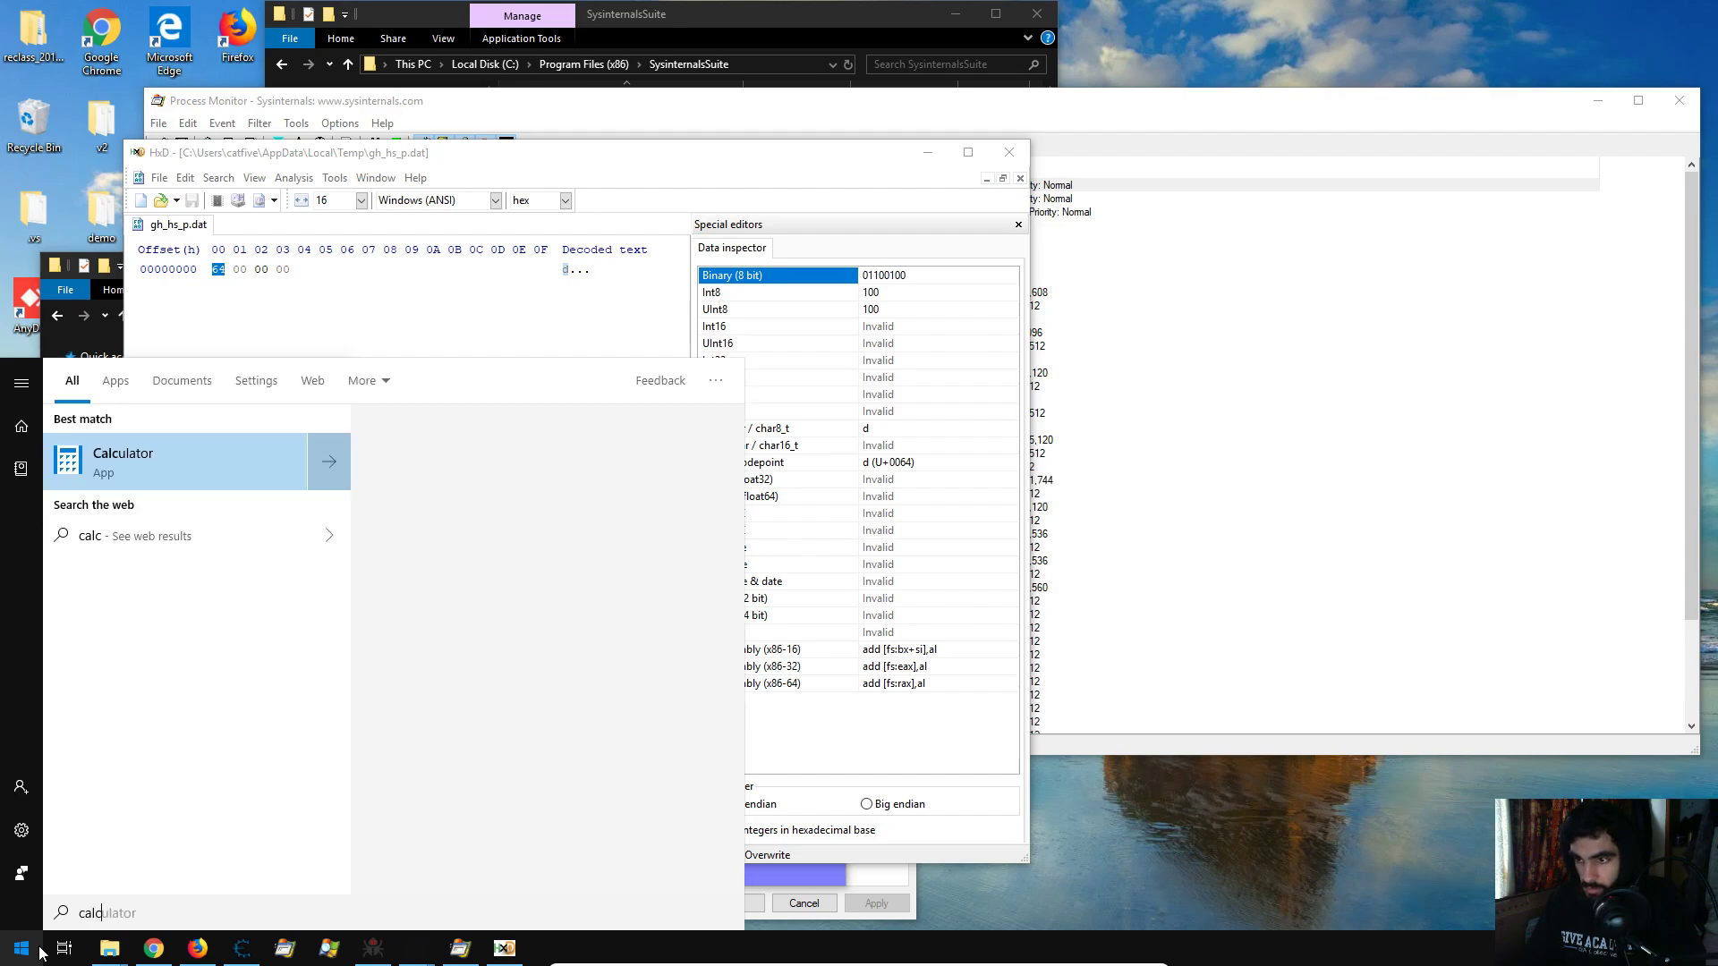
pyautogui.press('Return')
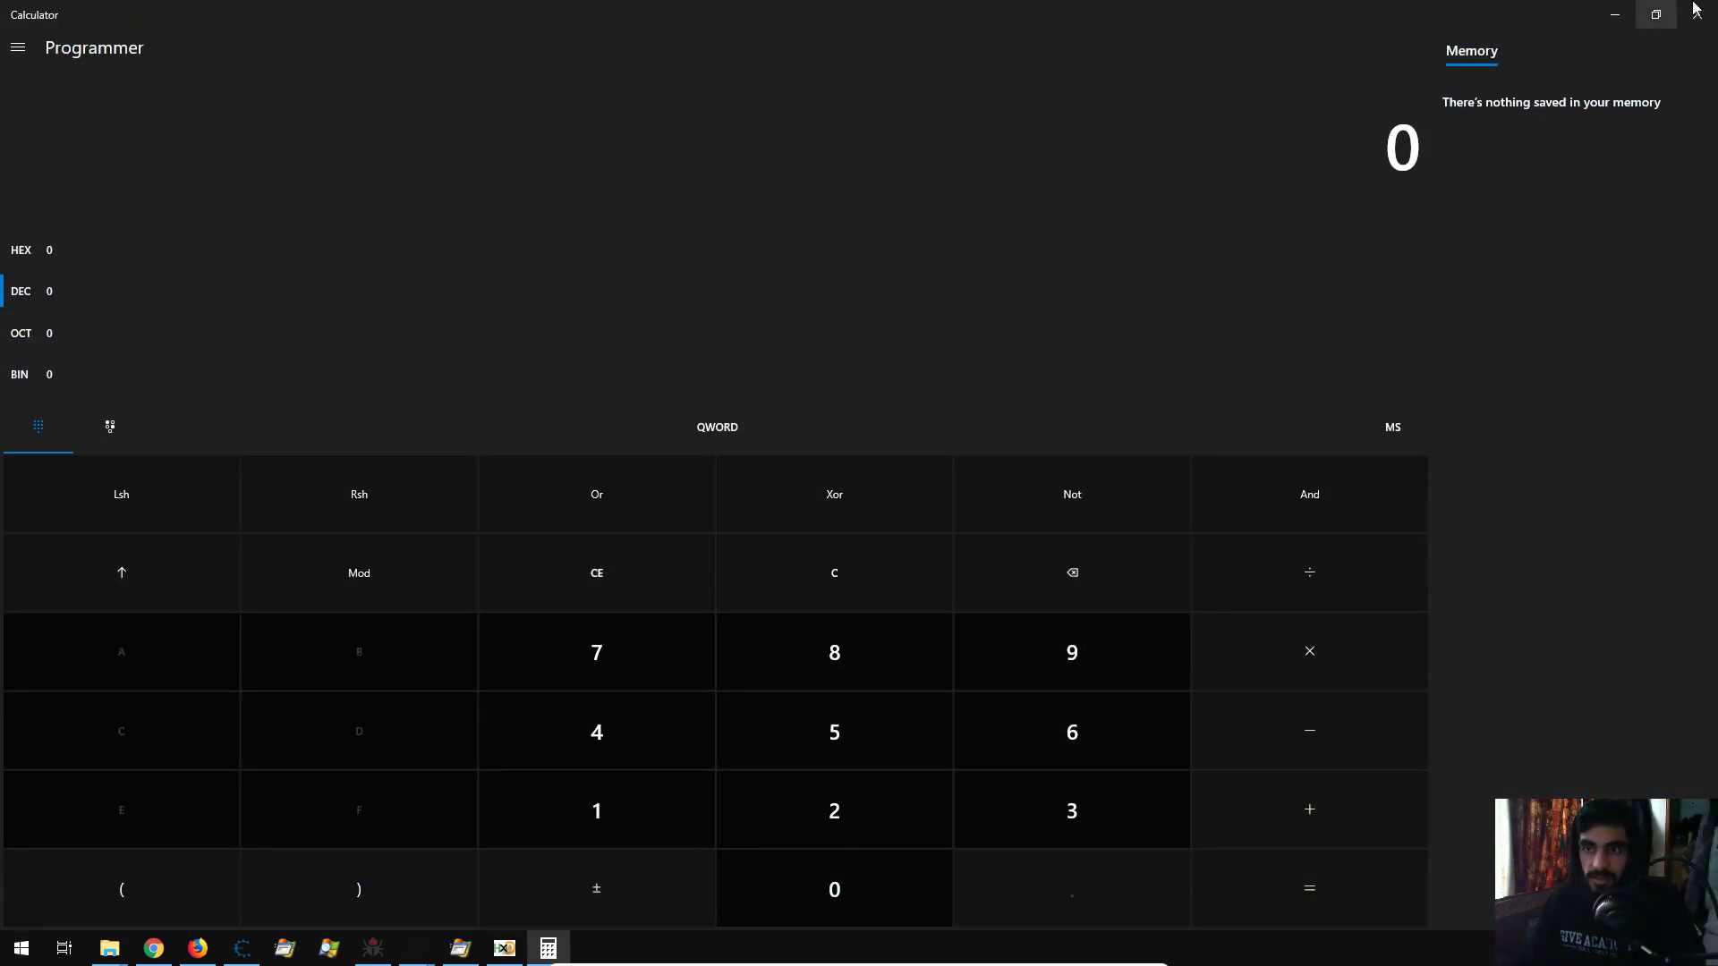
pyautogui.click(1656, 17)
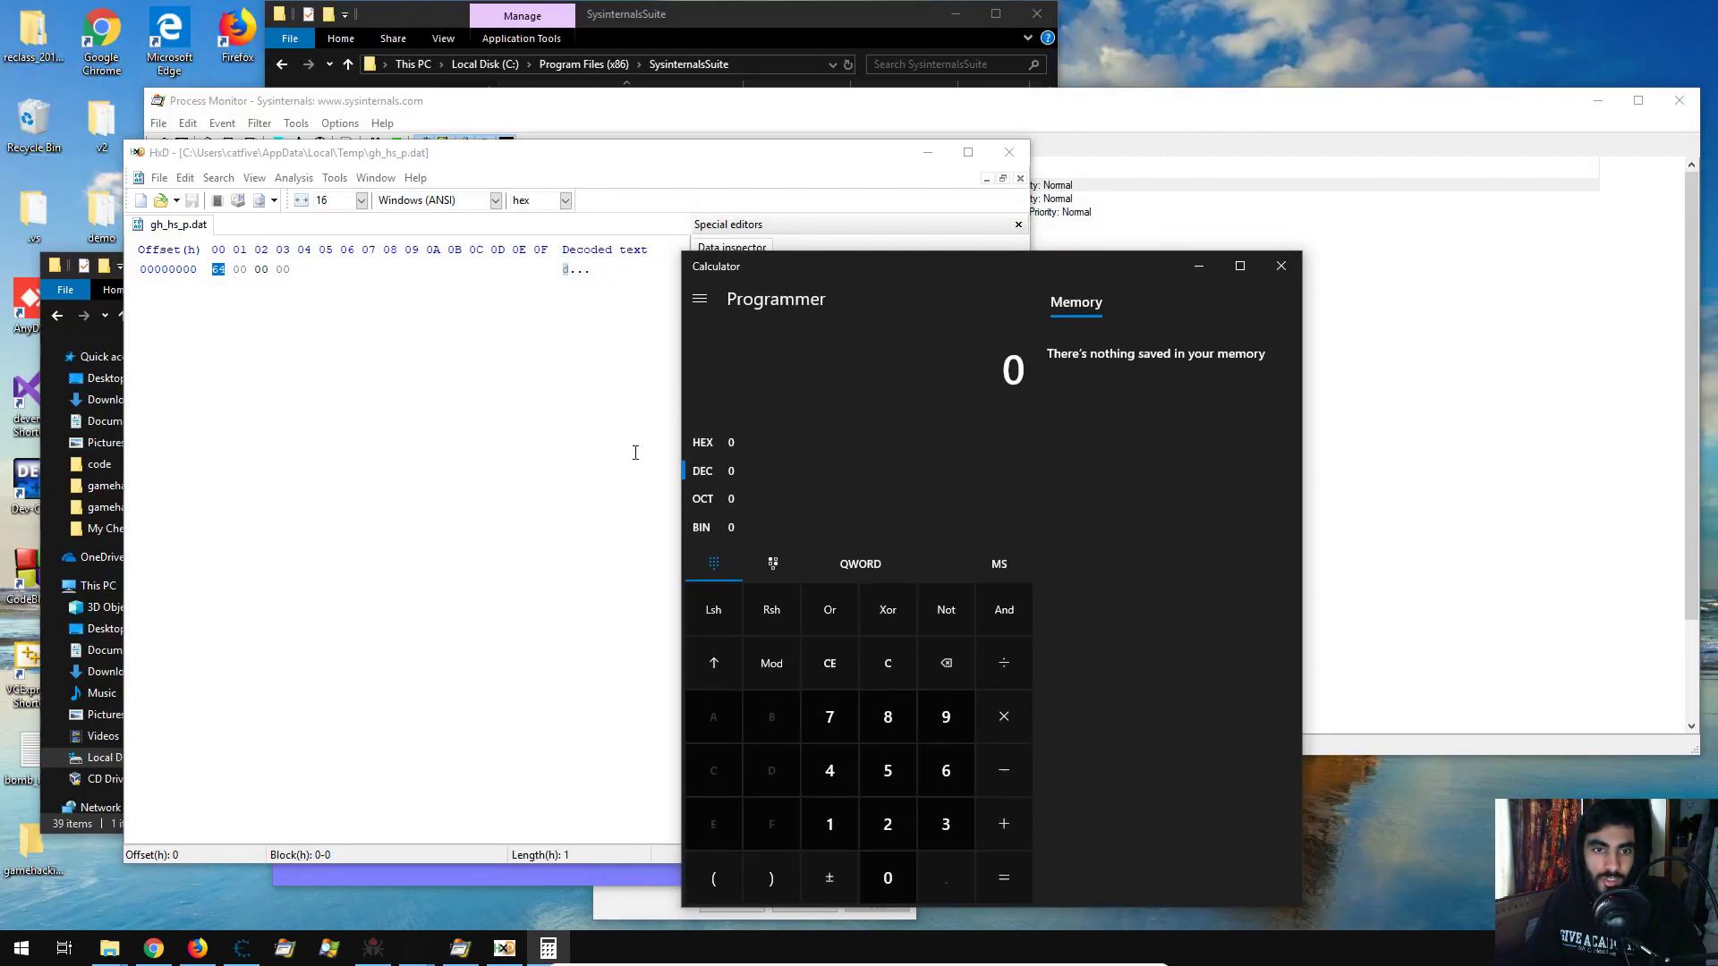
# Enter hex 64 and convert it to decimal, revealing the score 100.
pyautogui.click(721, 446)
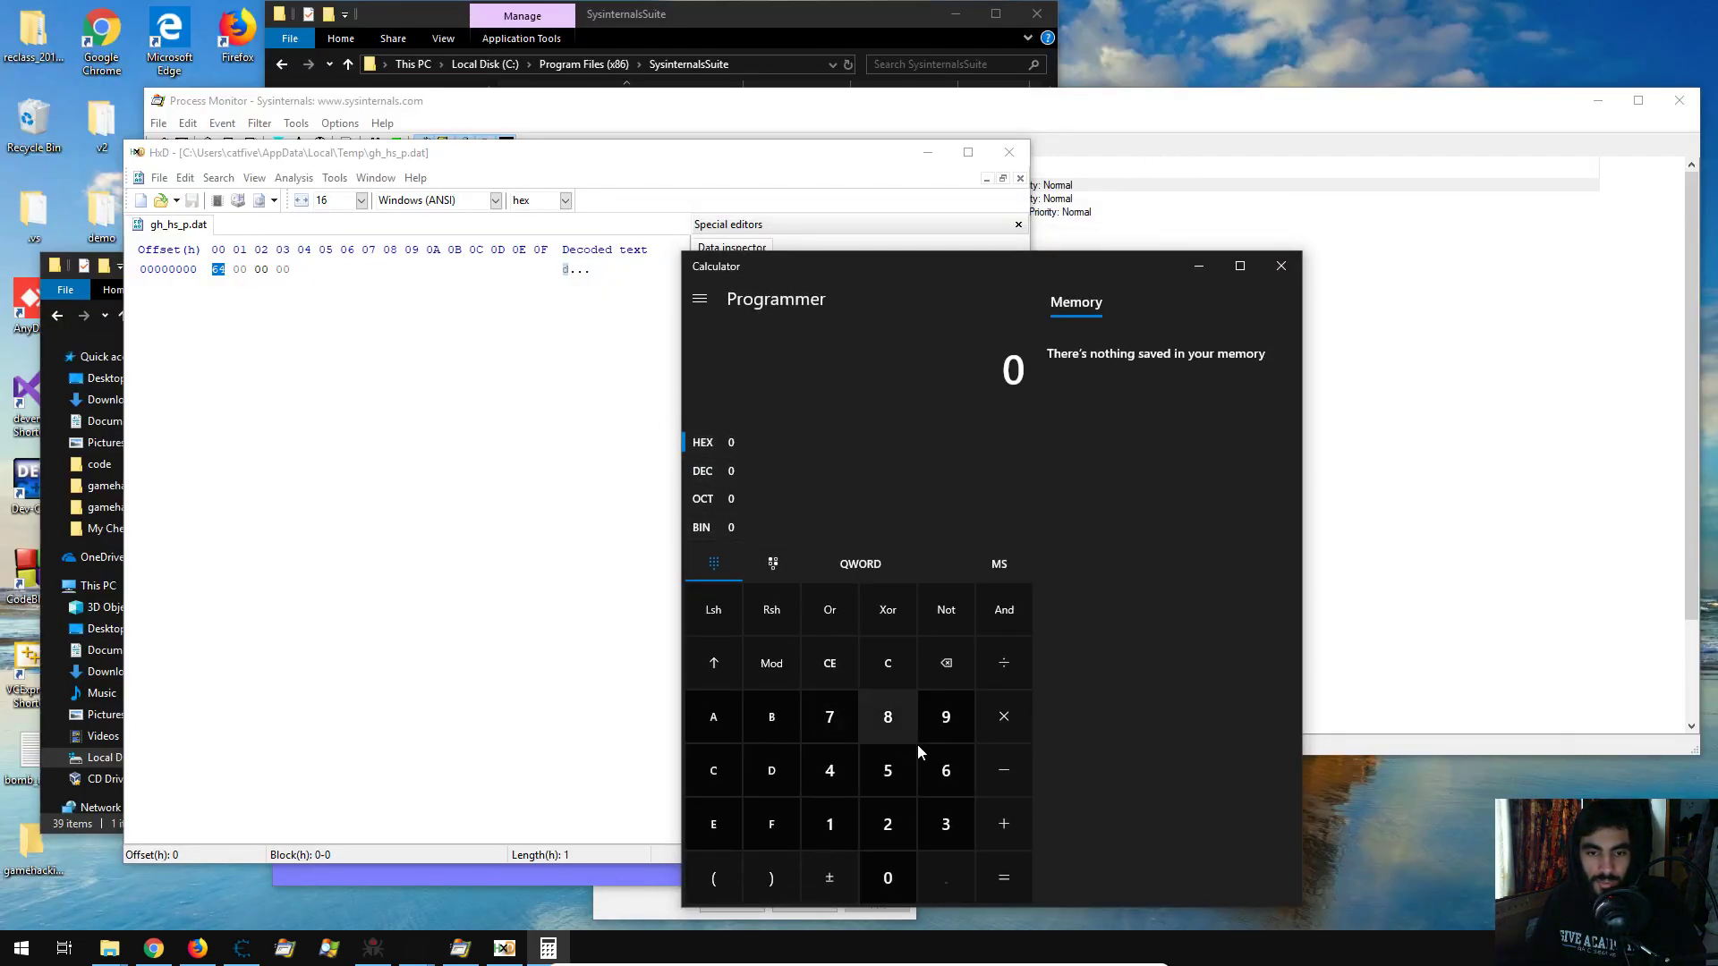
pyautogui.click(945, 769)
pyautogui.click(830, 770)
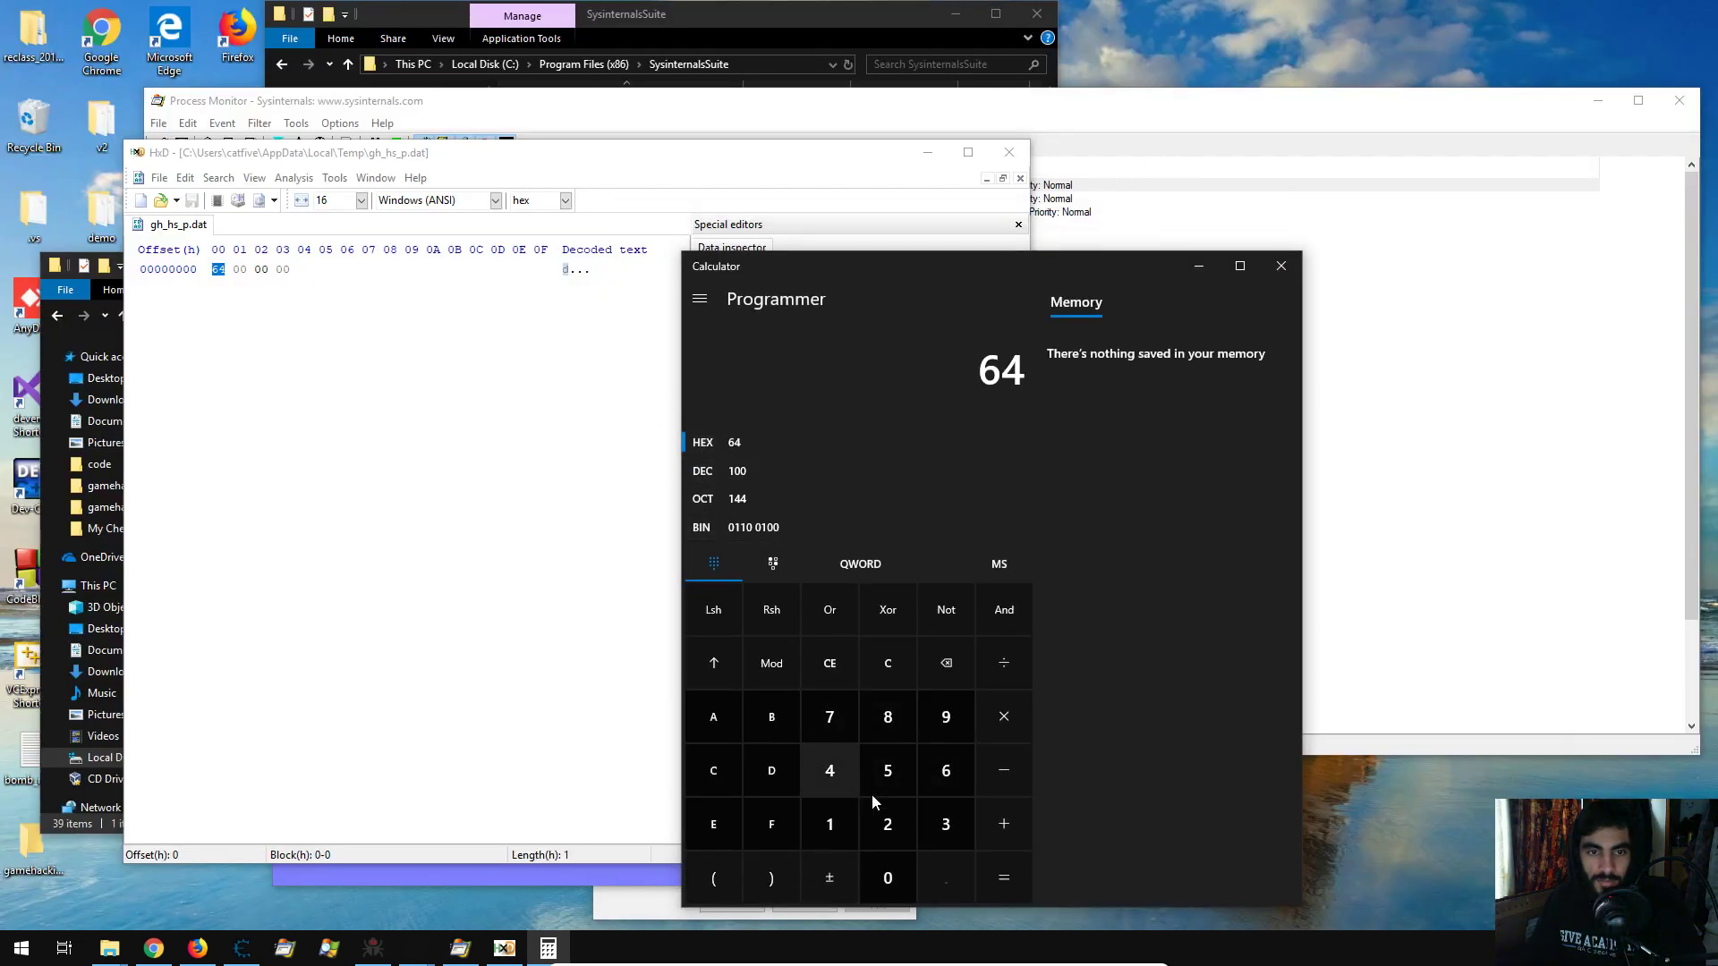
pyautogui.click(704, 469)
# Overwrite the first byte with FF, save gh_hs_p.dat, and close HxD.
pyautogui.click(217, 271)
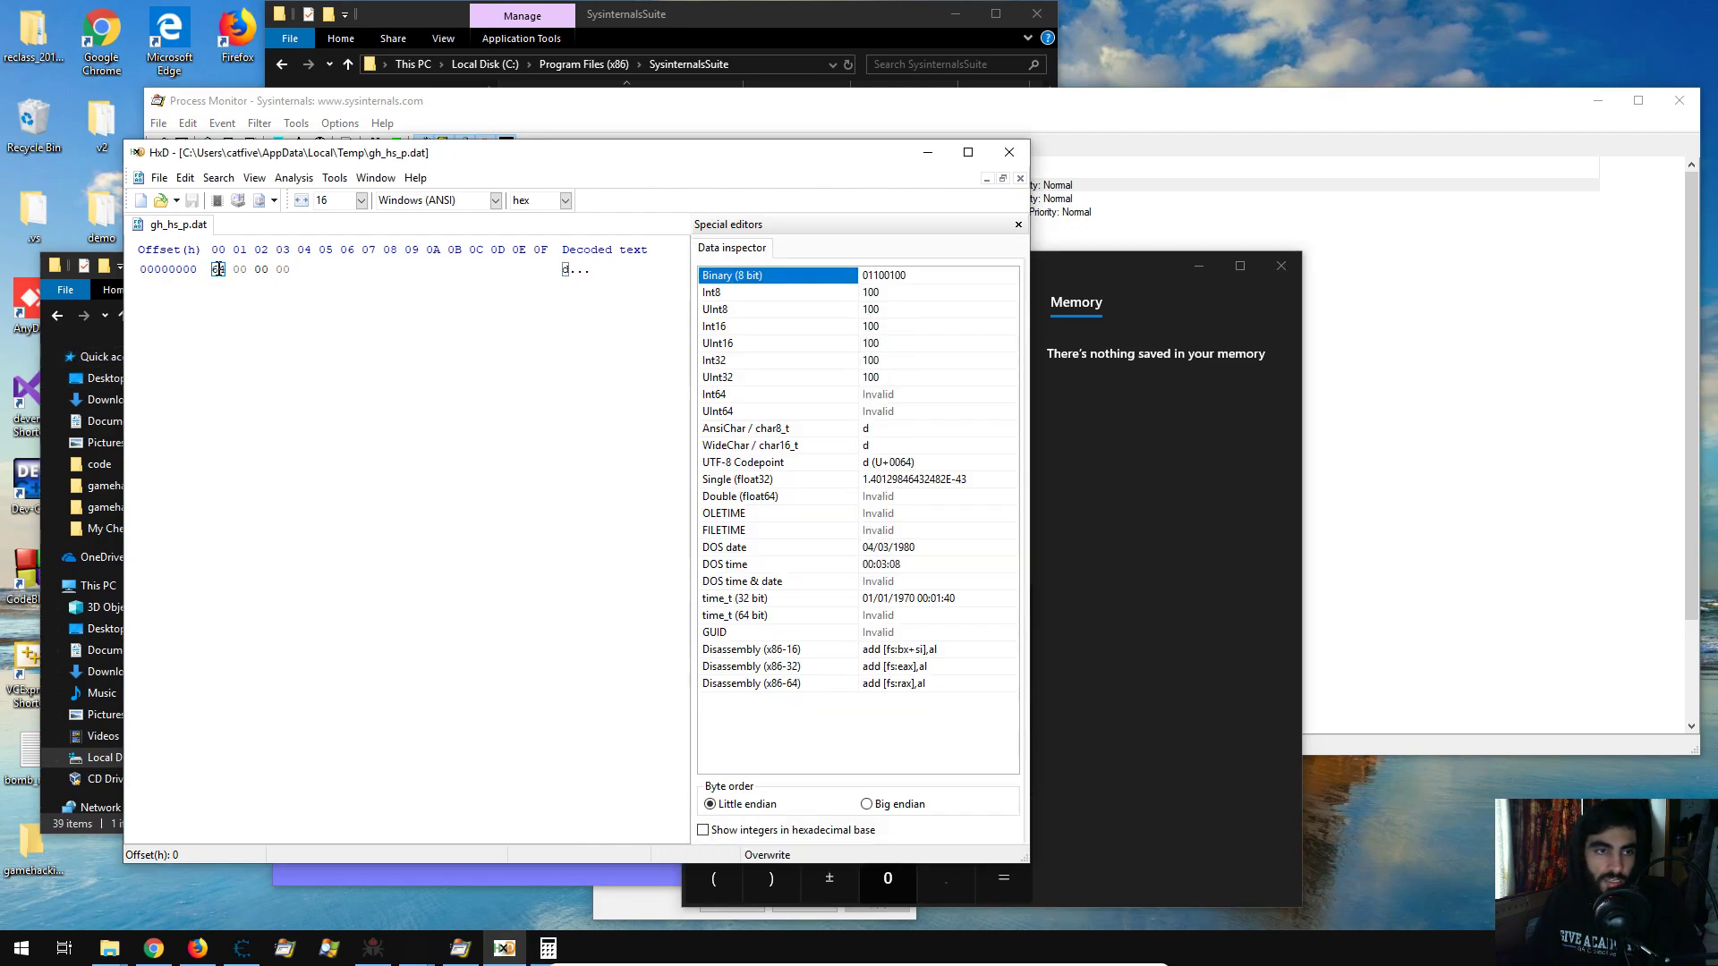
pyautogui.write('ff')
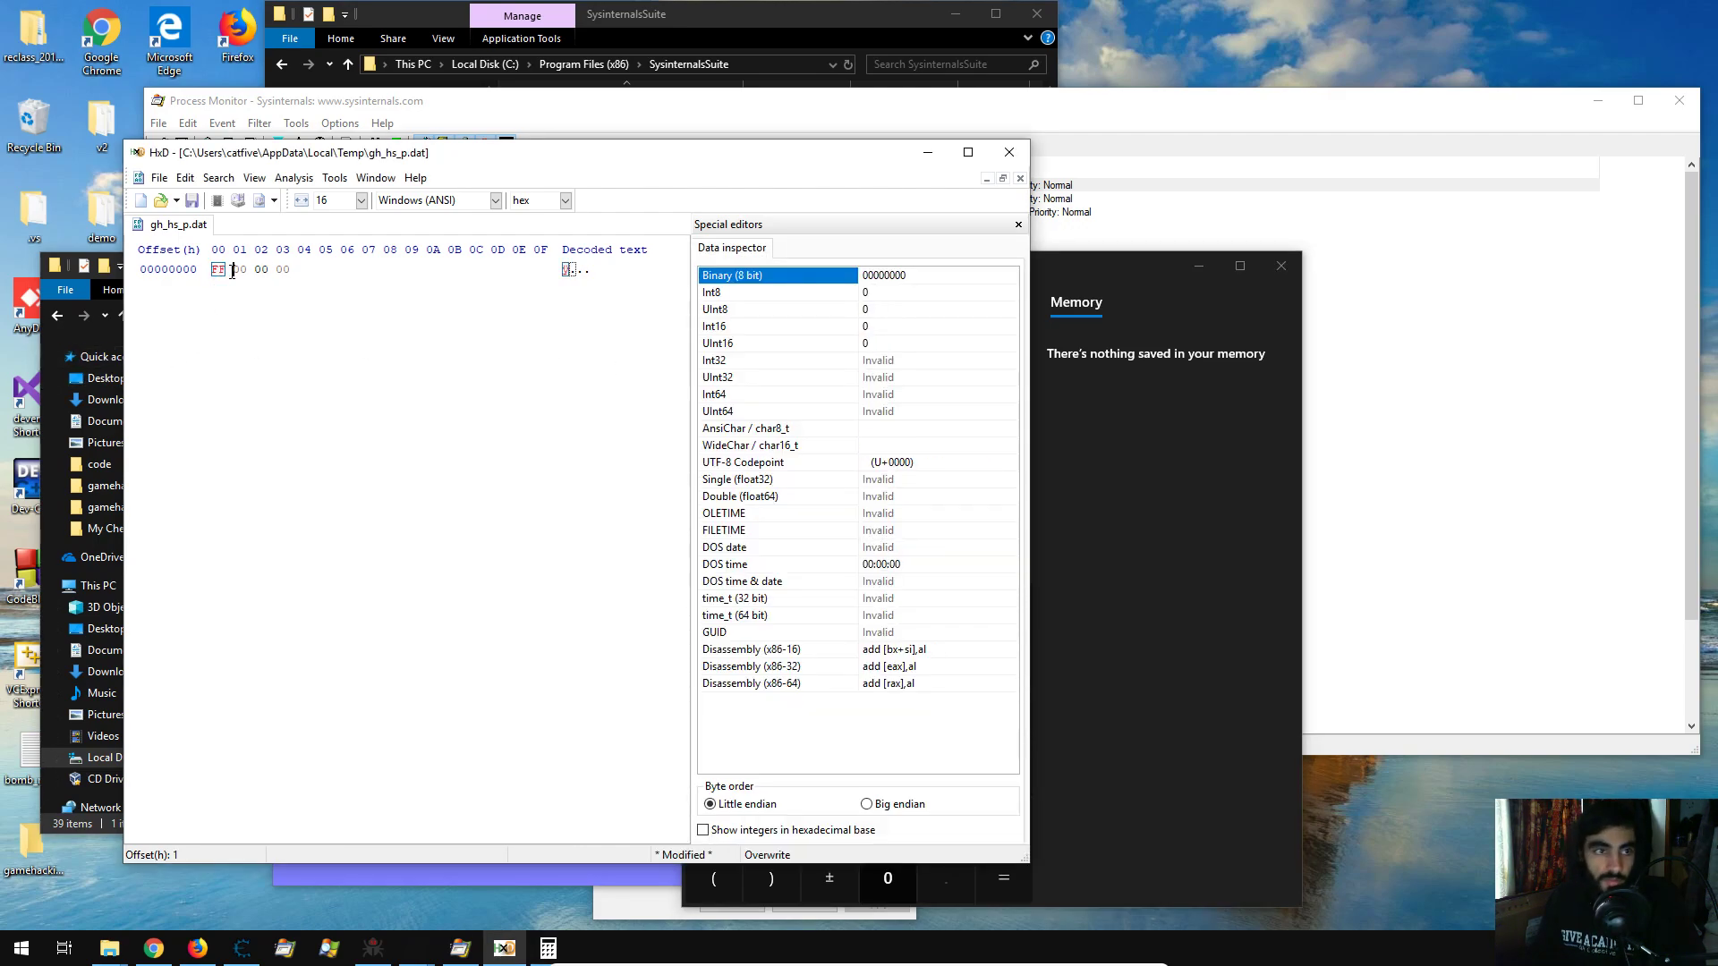
pyautogui.click(160, 178)
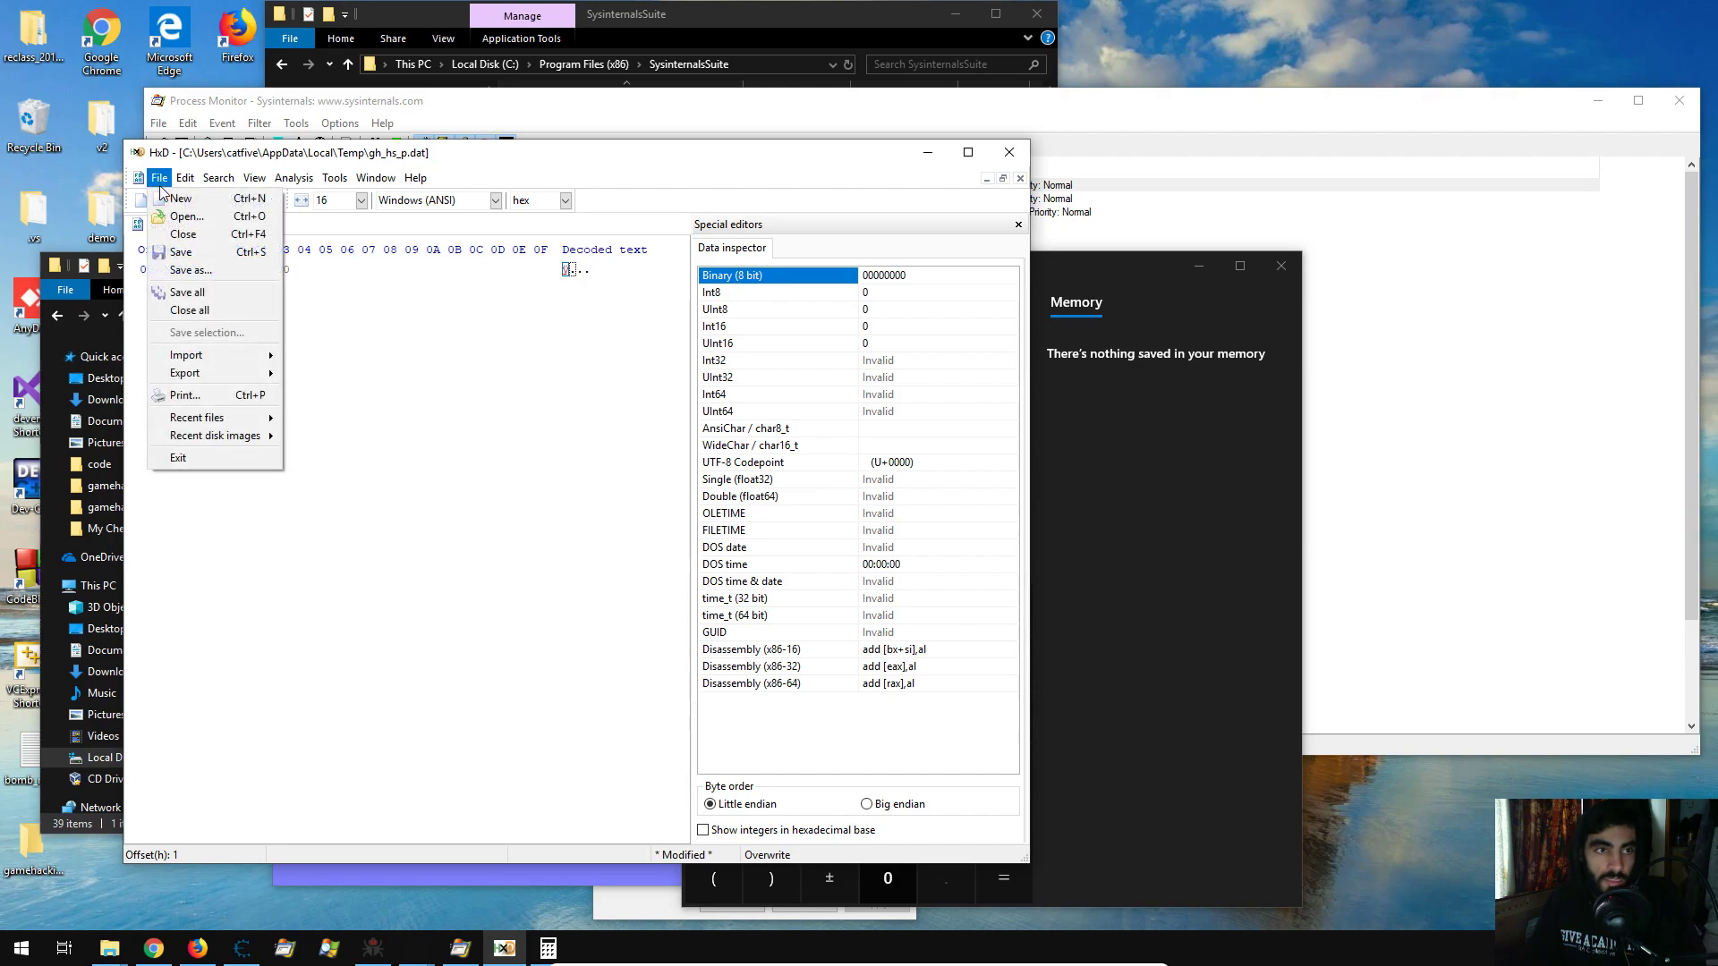
pyautogui.click(181, 252)
pyautogui.click(1009, 151)
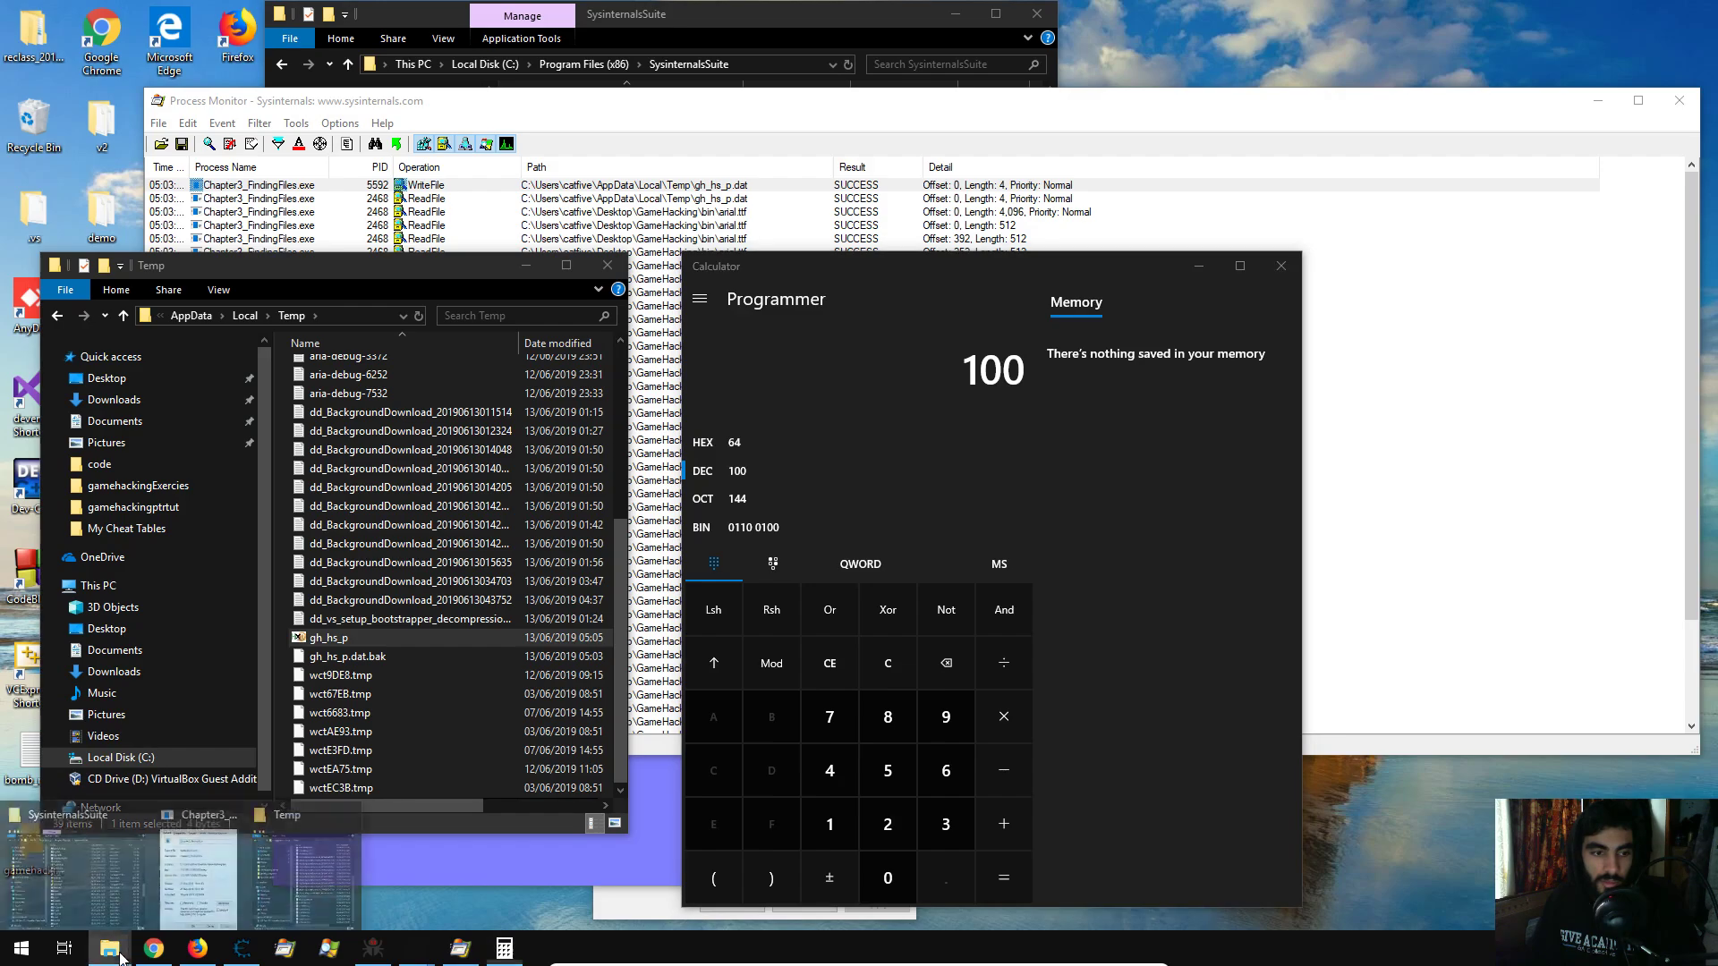
pyautogui.moveTo(109, 949)
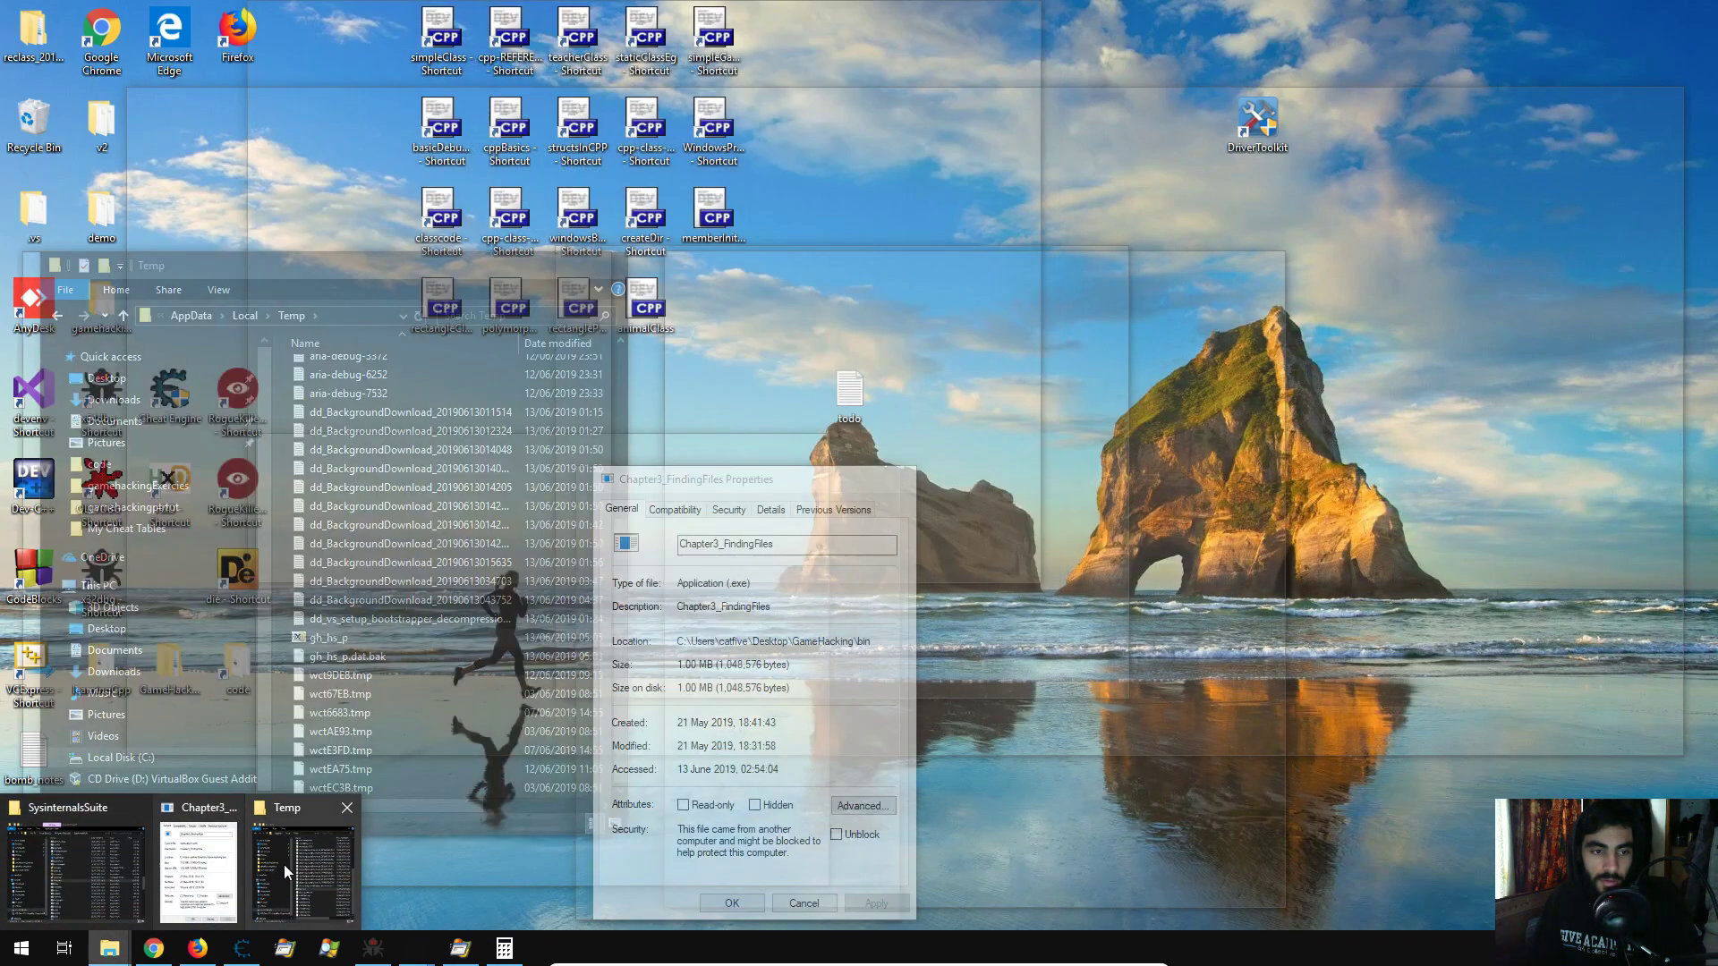
# Navigate the Explorer window from Temp to Desktop\GameHacking\bin.
pyautogui.click(284, 864)
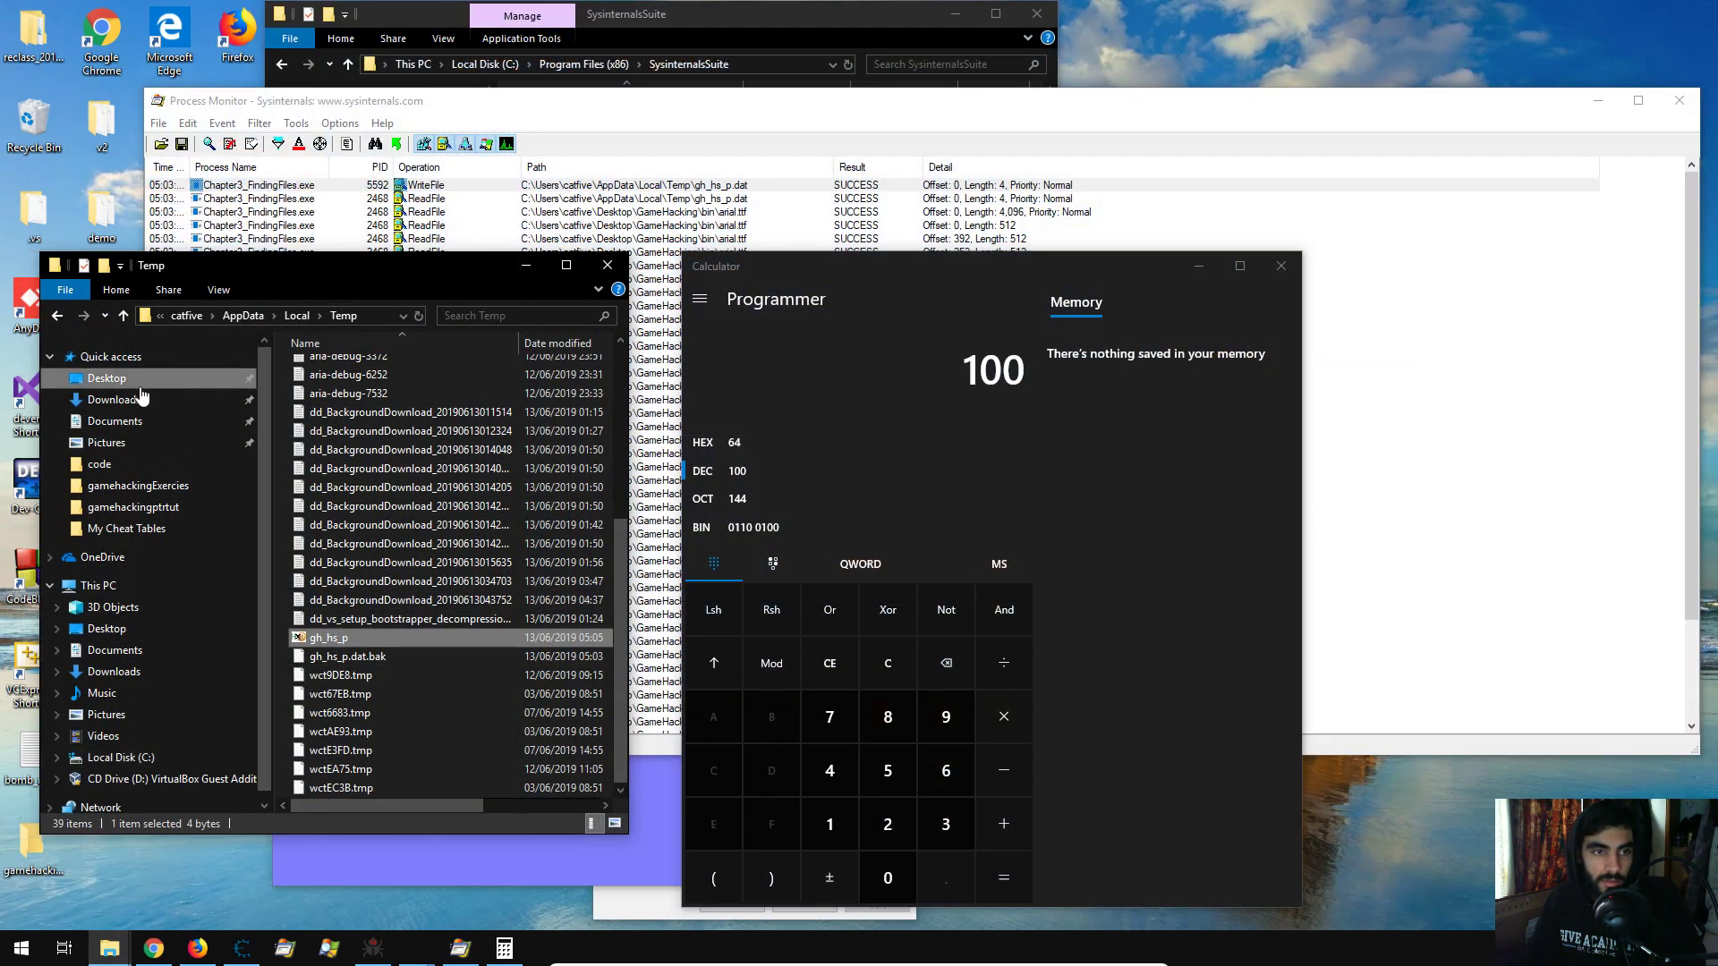
pyautogui.click(106, 379)
pyautogui.doubleClick(358, 410)
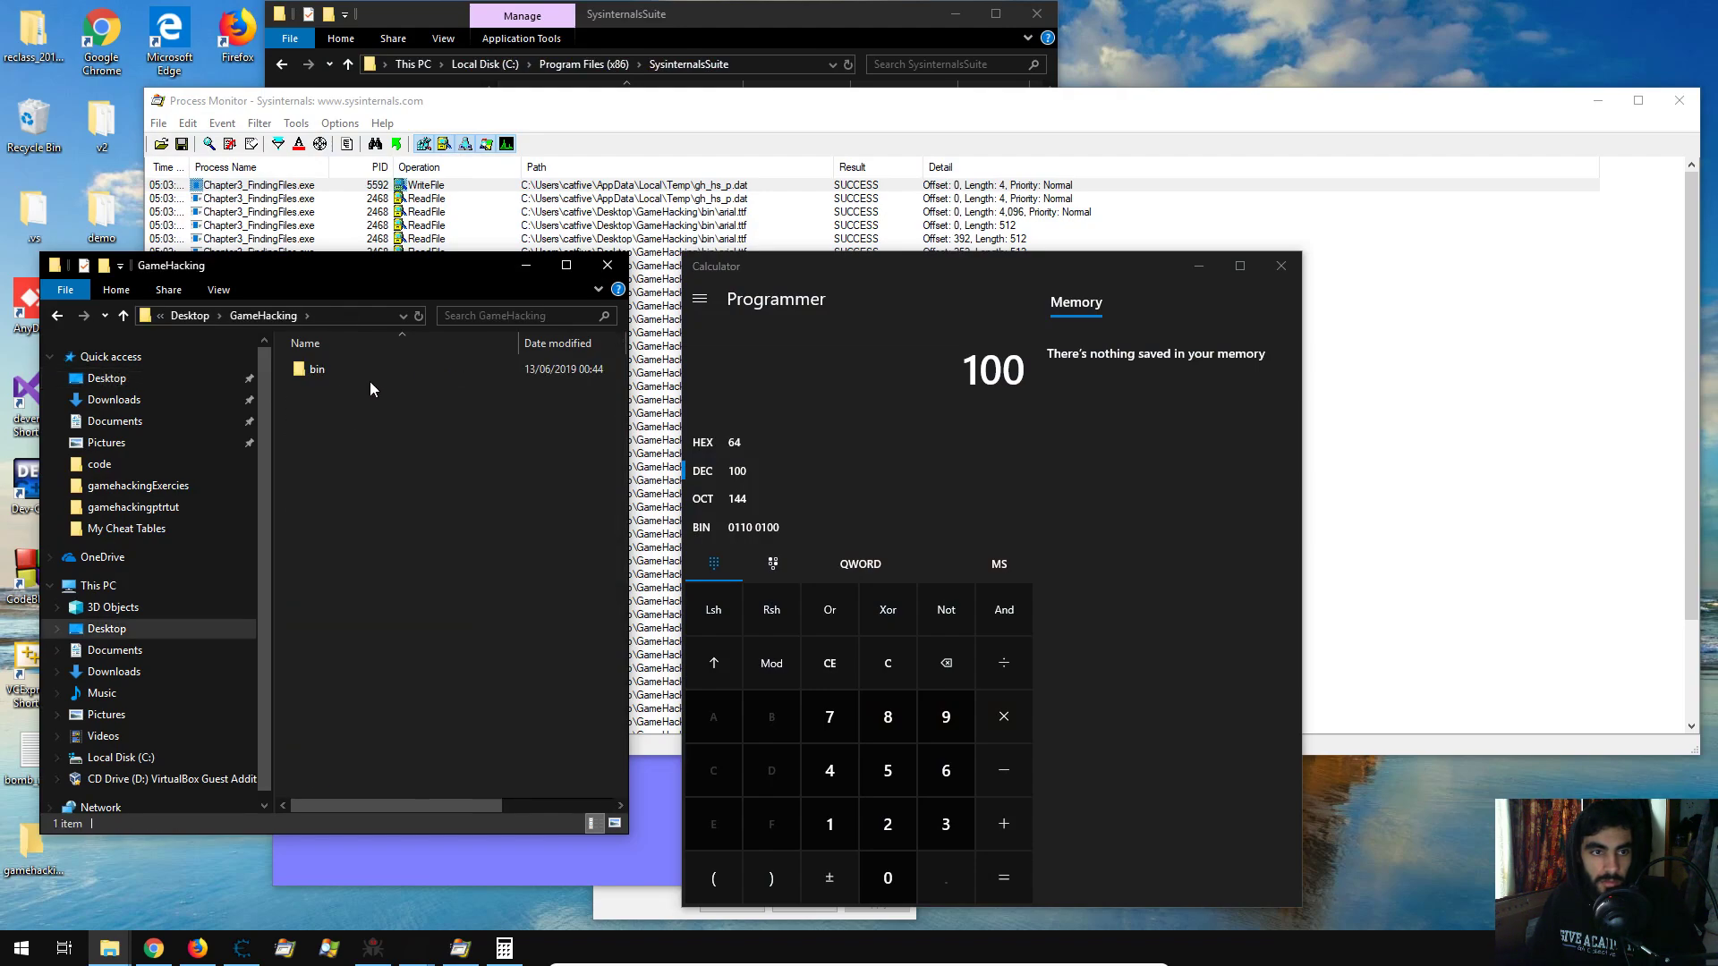
pyautogui.doubleClick(370, 369)
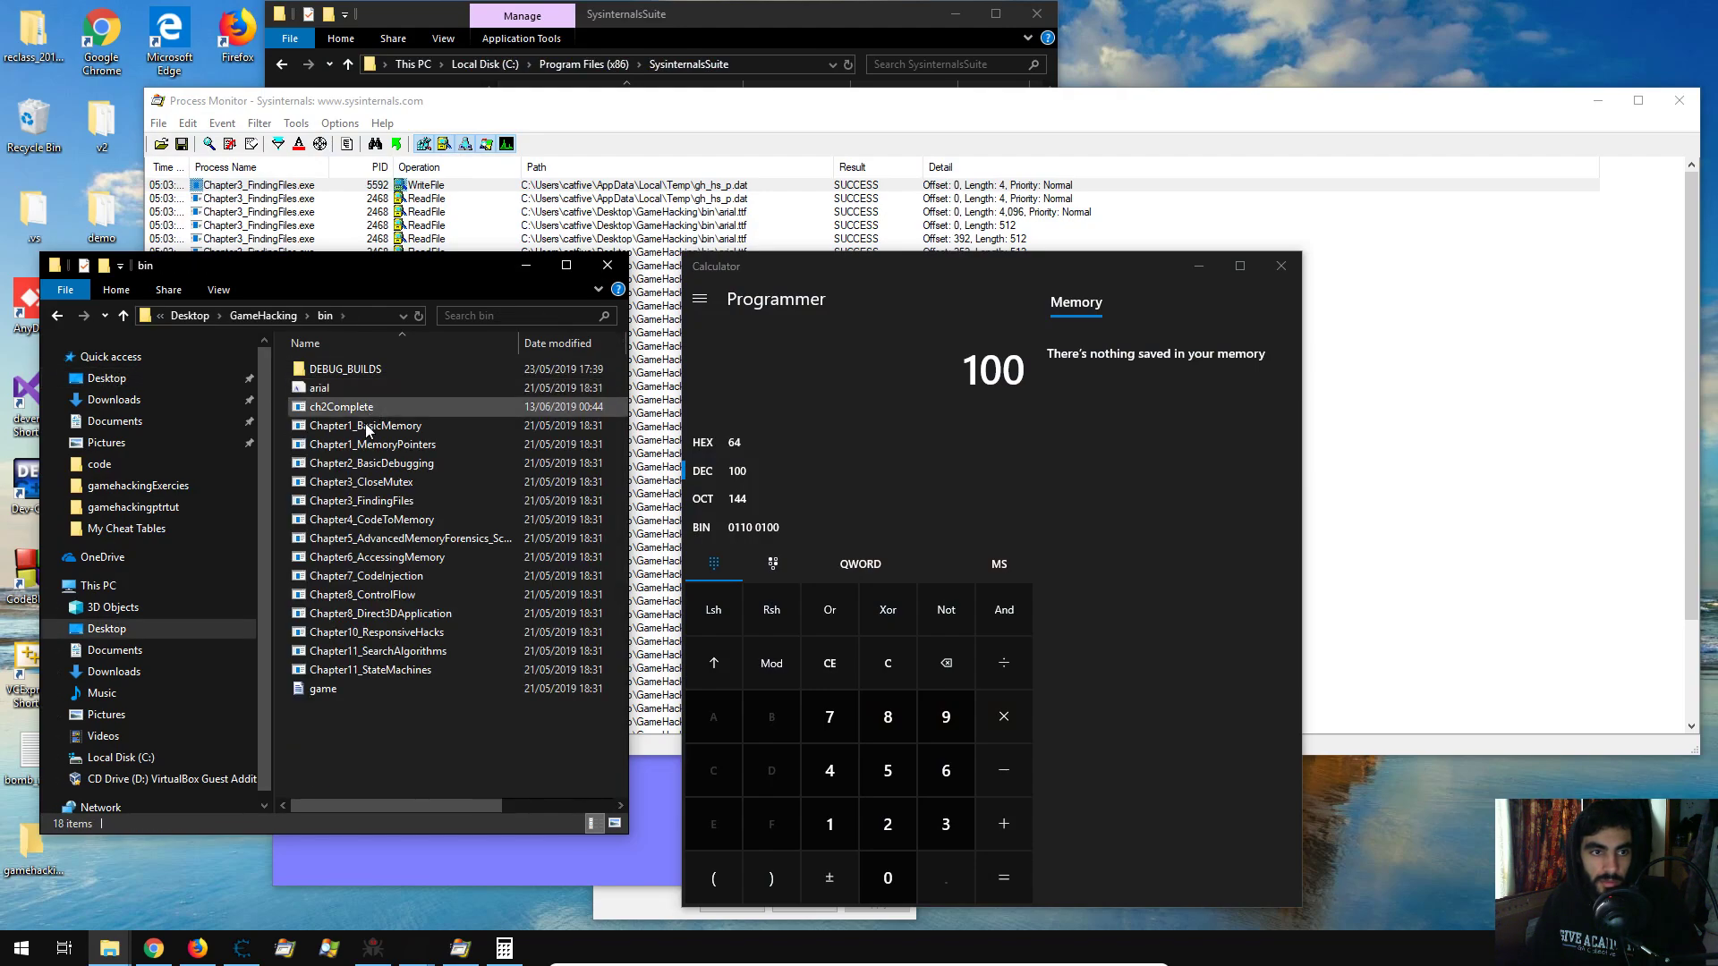
# Run Chapter3_FindingFiles again, allowing the unverified game to start.
pyautogui.doubleClick(377, 502)
pyautogui.click(914, 492)
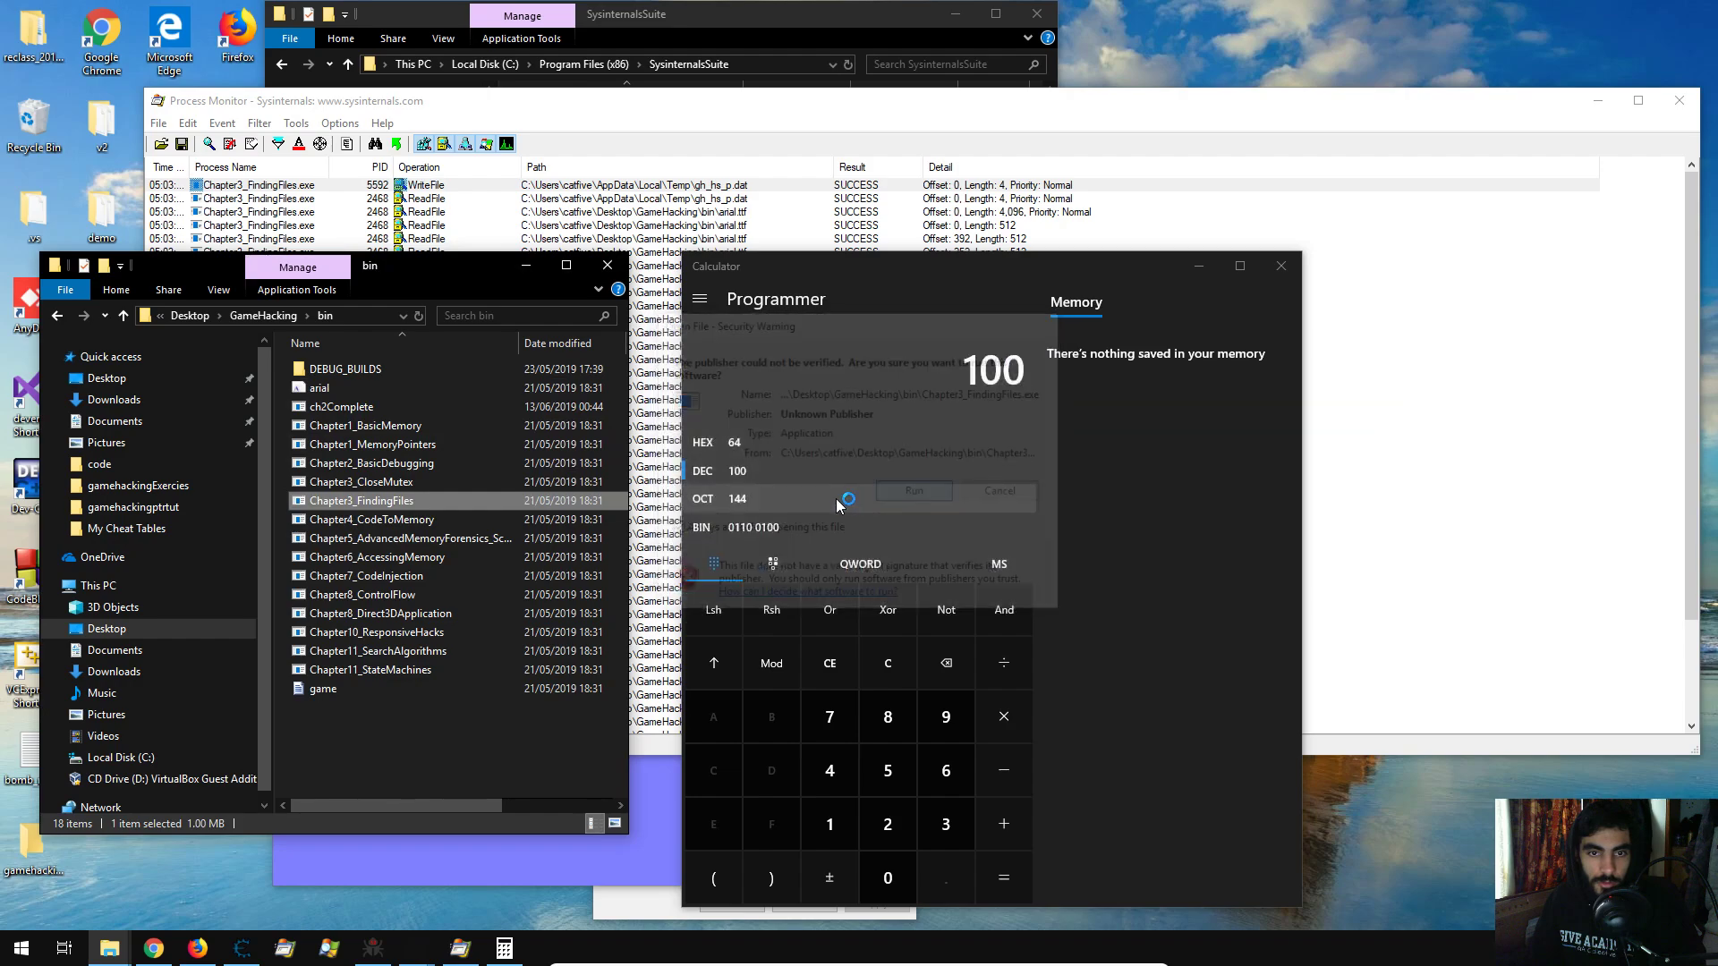